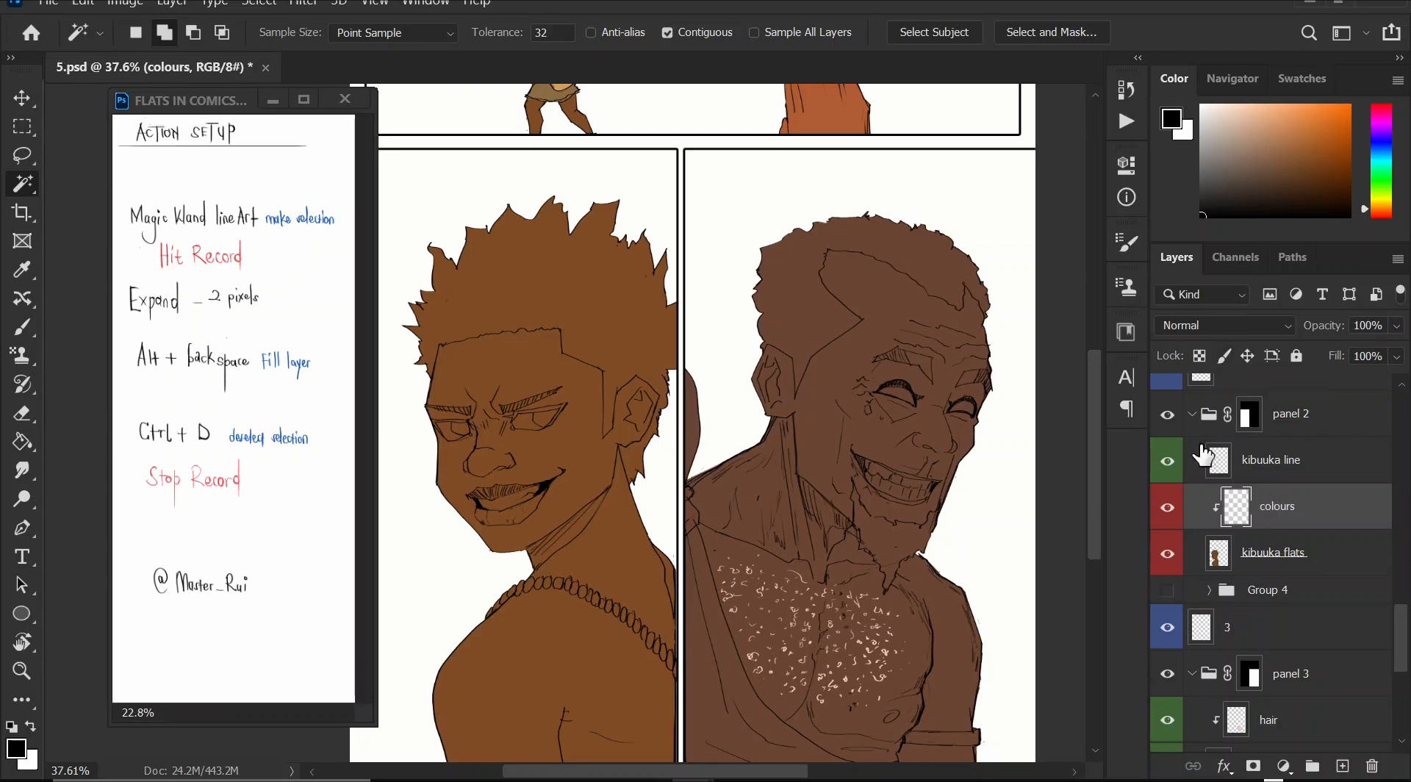
- Switch the kibuuka line and kibuuka flats layers off and on to compare the line art with the flat colour beneath
{"action": "left_click", "coordinate": [1167, 463]}
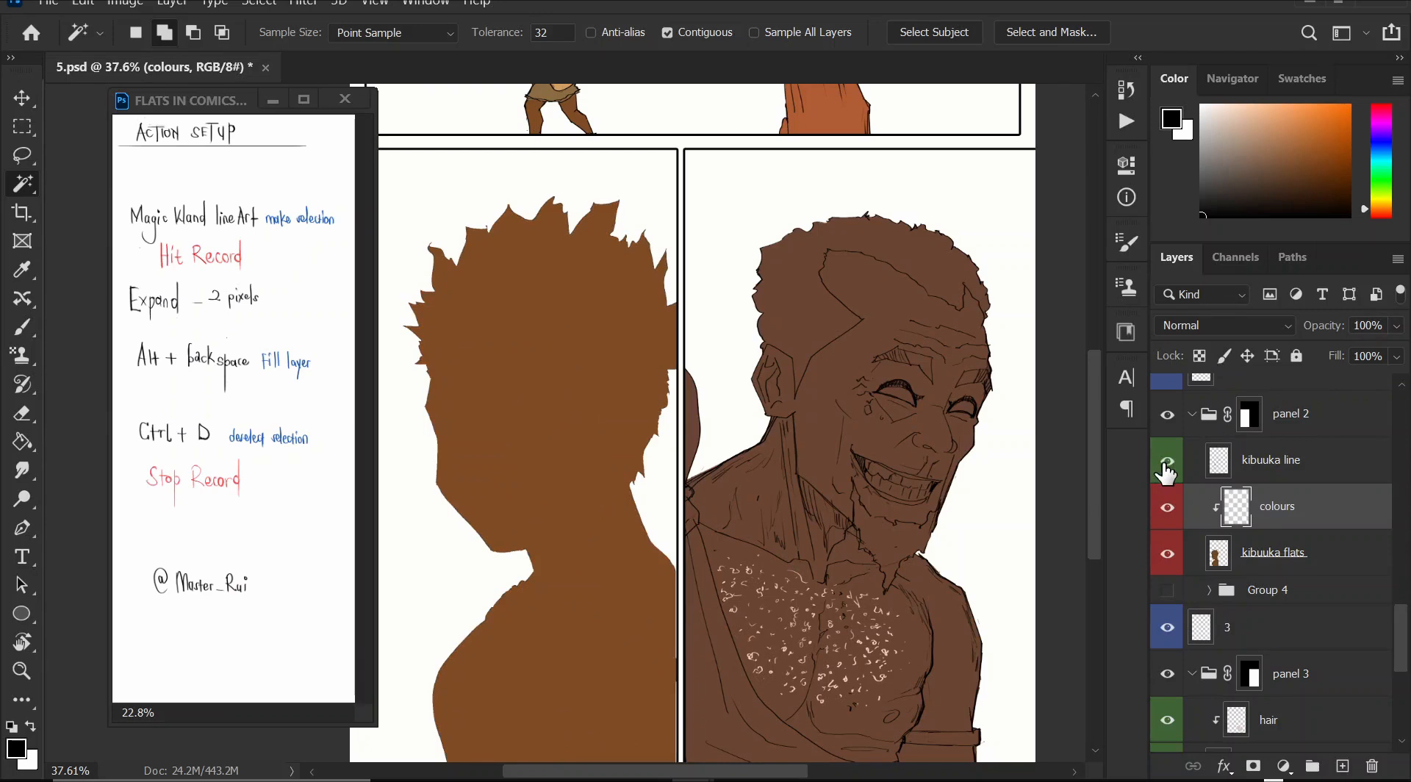
{"action": "left_click", "coordinate": [1166, 463]}
{"action": "left_click", "coordinate": [1168, 555]}
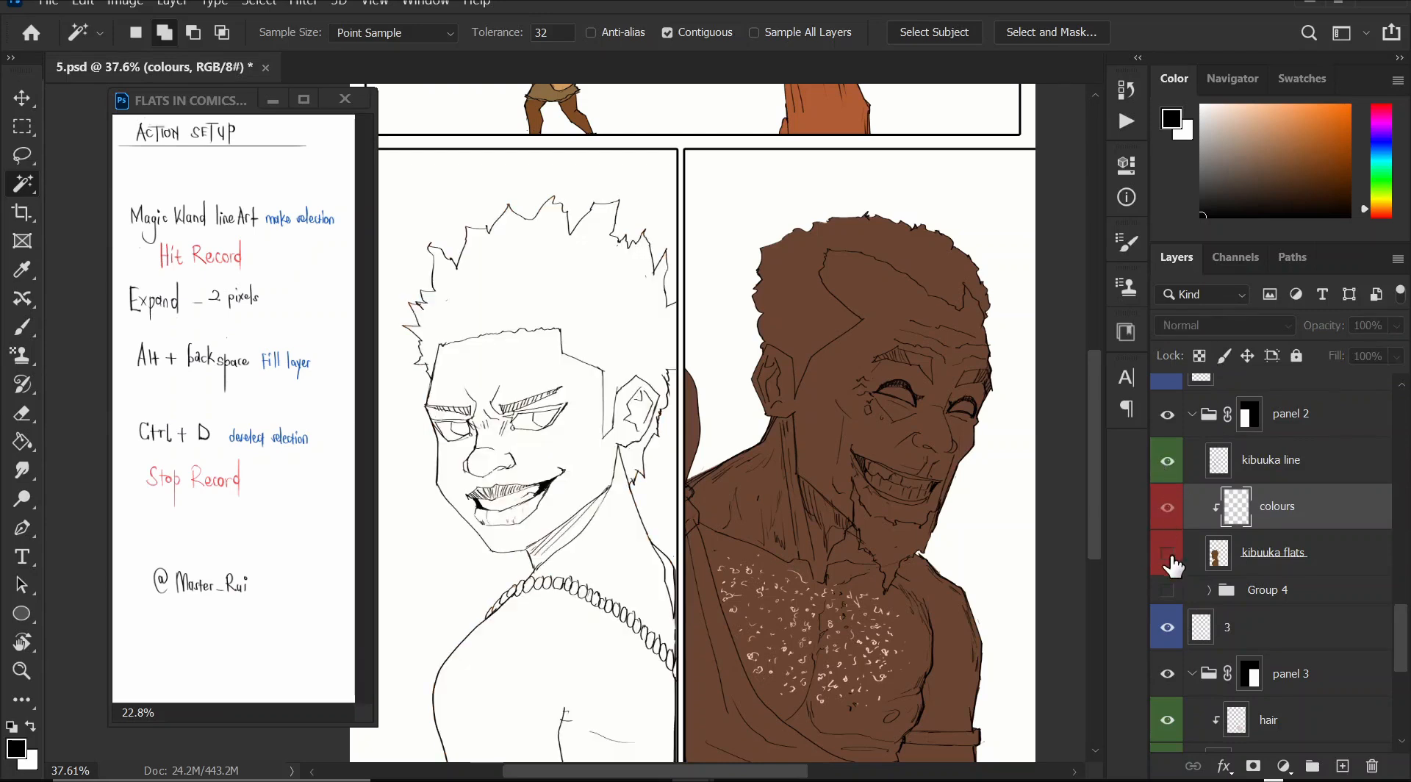
{"action": "left_click", "coordinate": [1168, 554]}
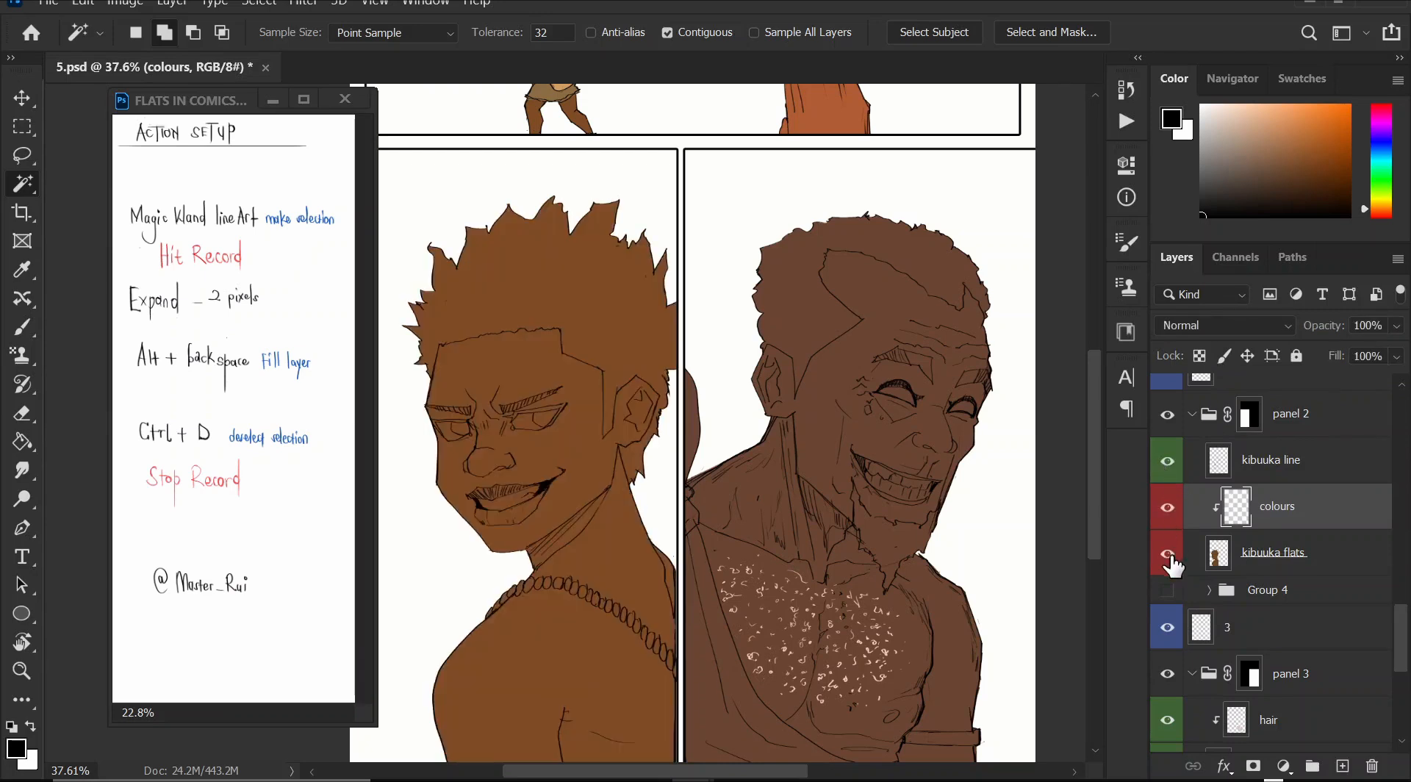
{"action": "left_click", "coordinate": [1270, 559]}
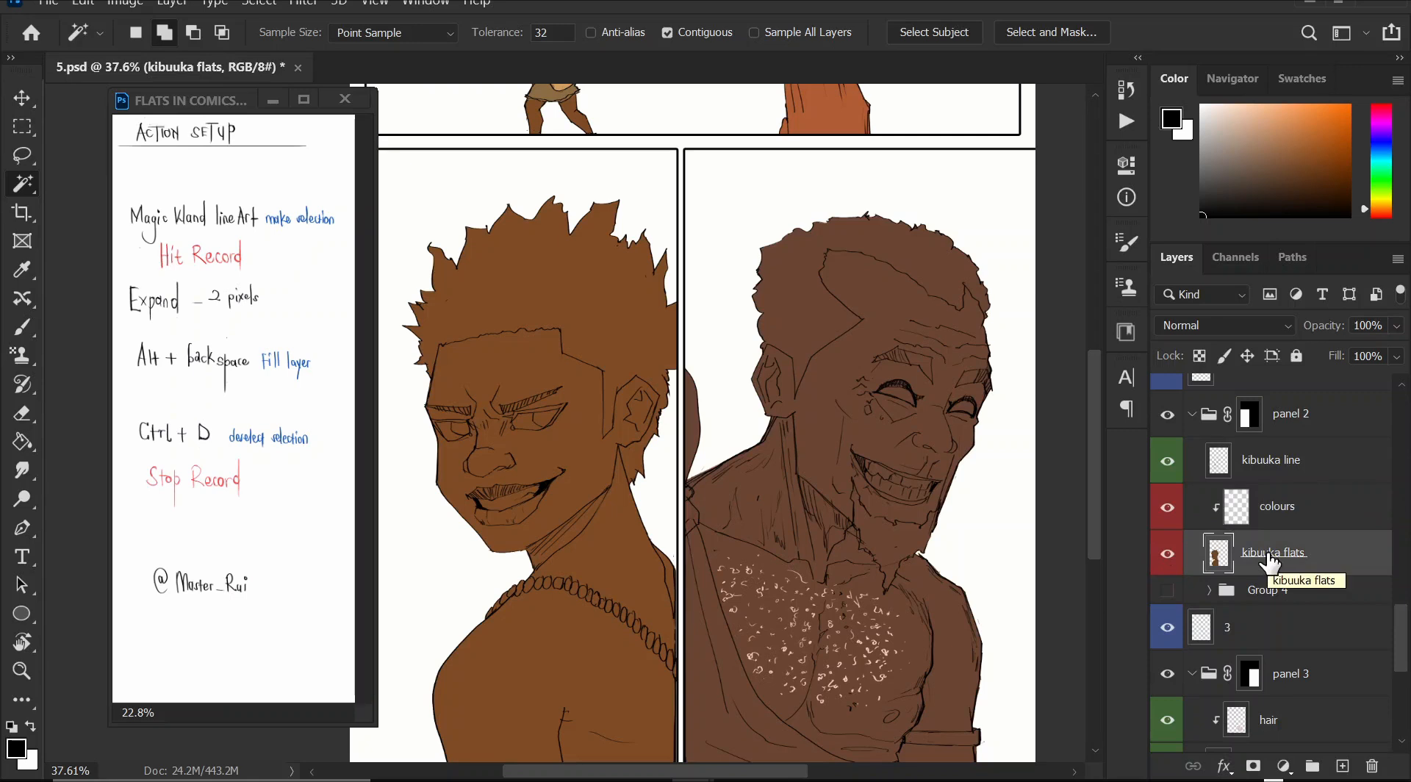
{"action": "left_click", "coordinate": [1268, 515]}
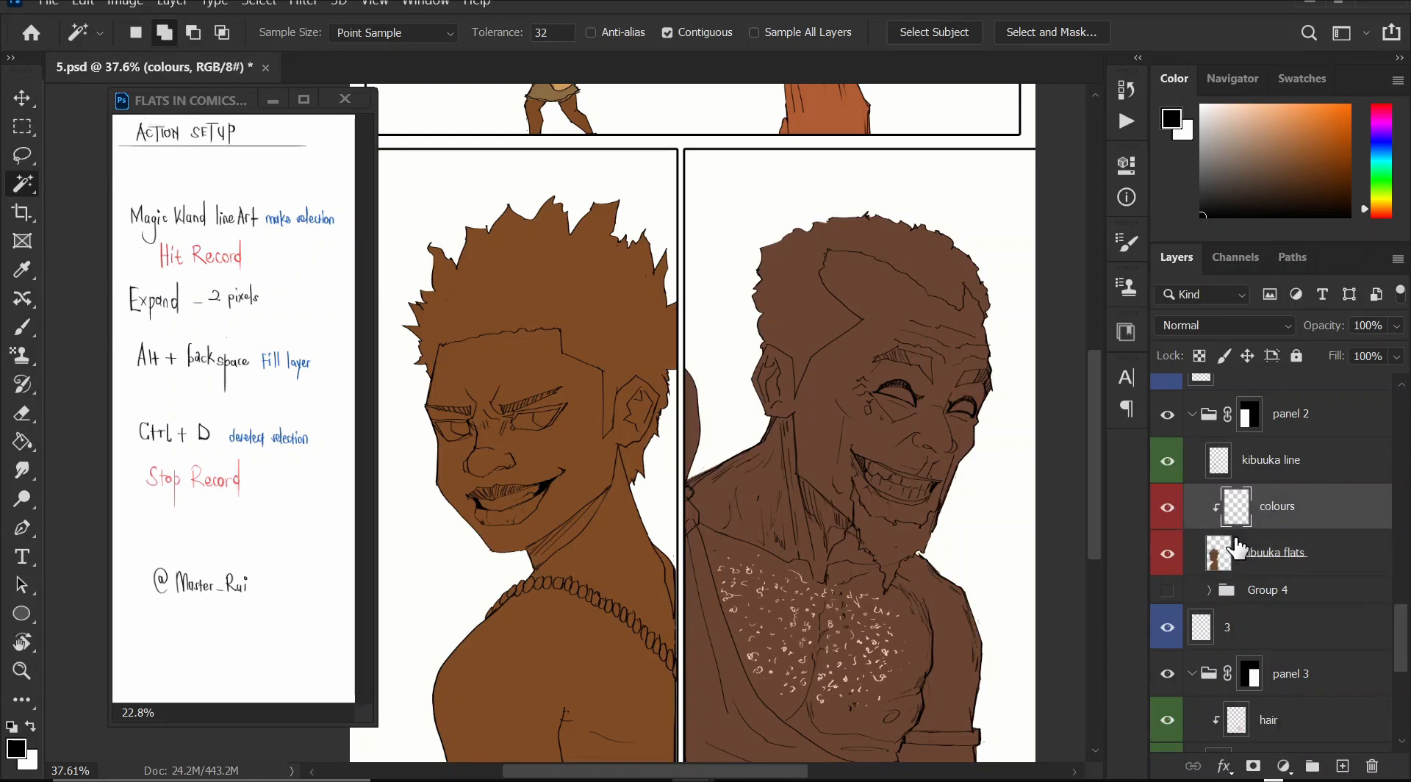
- Release the colours layer from its clipping mask and delete it from the panel 2 group
{"action": "left_click", "coordinate": [1274, 530], "text": "alt"}
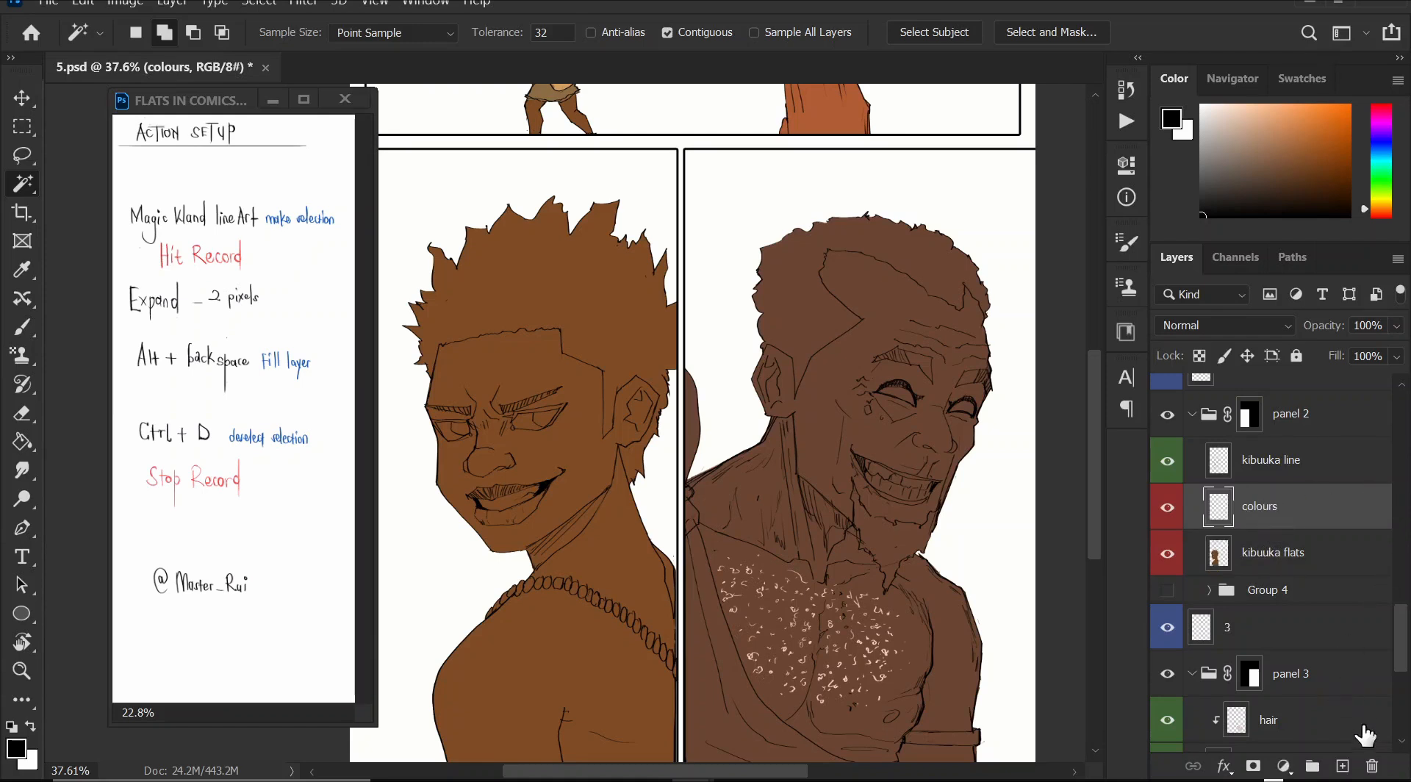
{"action": "left_click", "coordinate": [1371, 765]}
{"action": "left_click", "coordinate": [681, 332]}
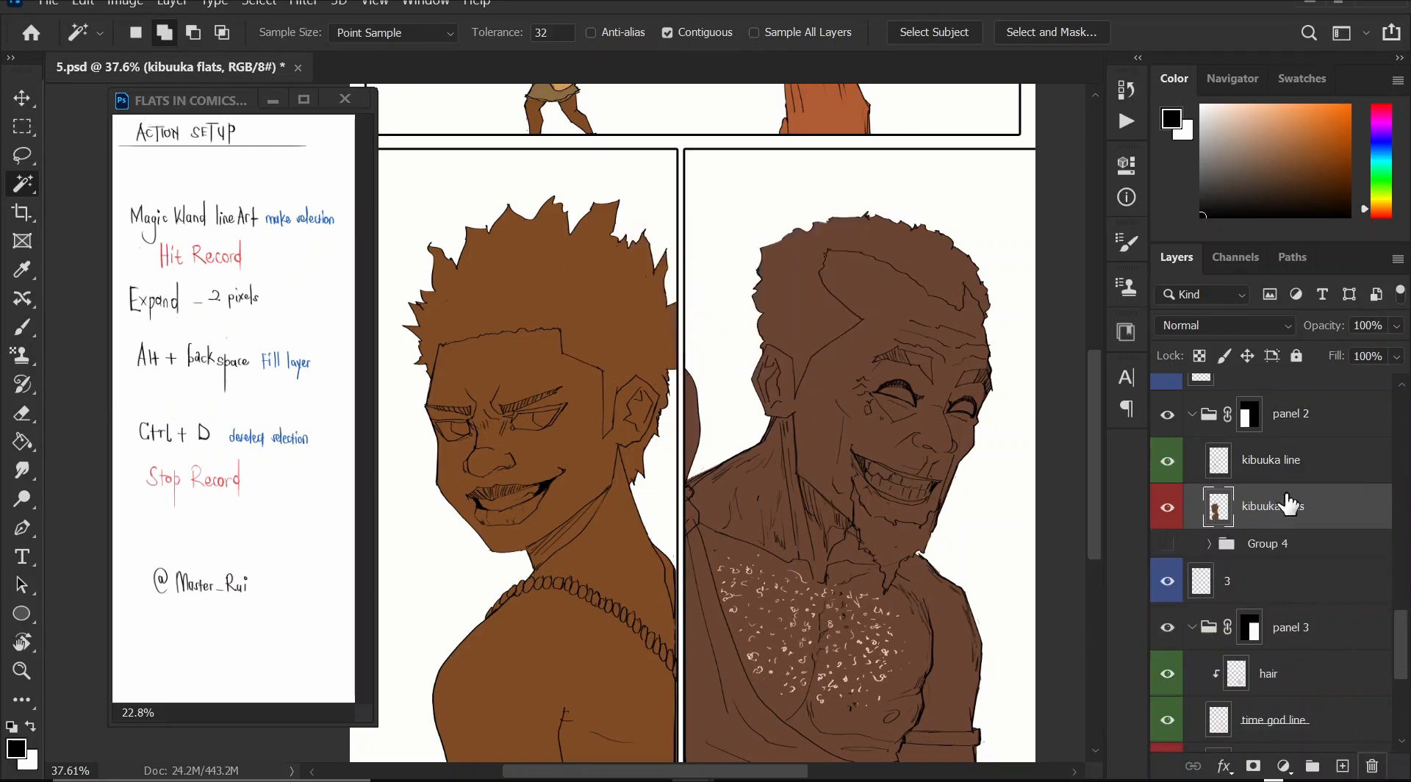
- Add a new layer directly above kibuuka flats and name it colours
{"action": "left_click", "coordinate": [1341, 766]}
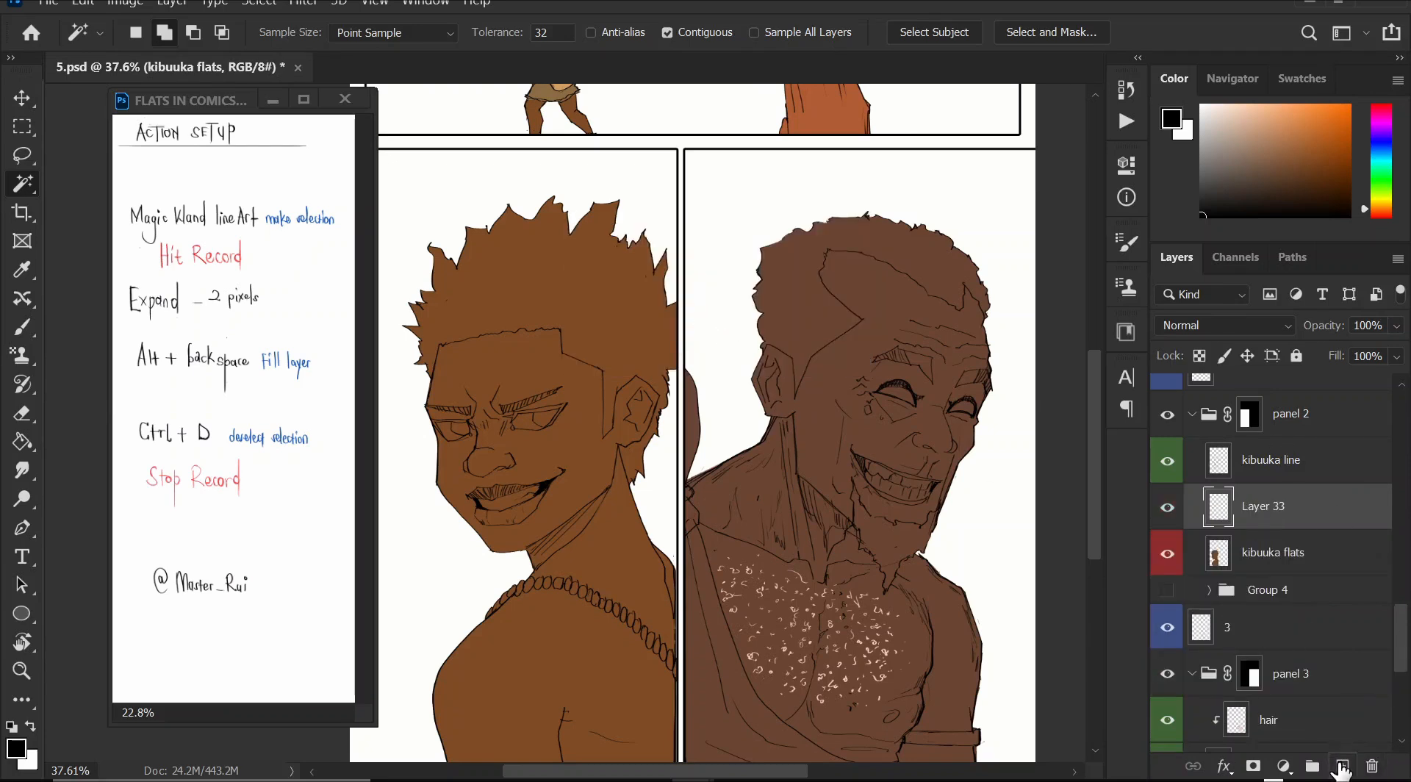
{"action": "double_click", "coordinate": [1255, 505]}
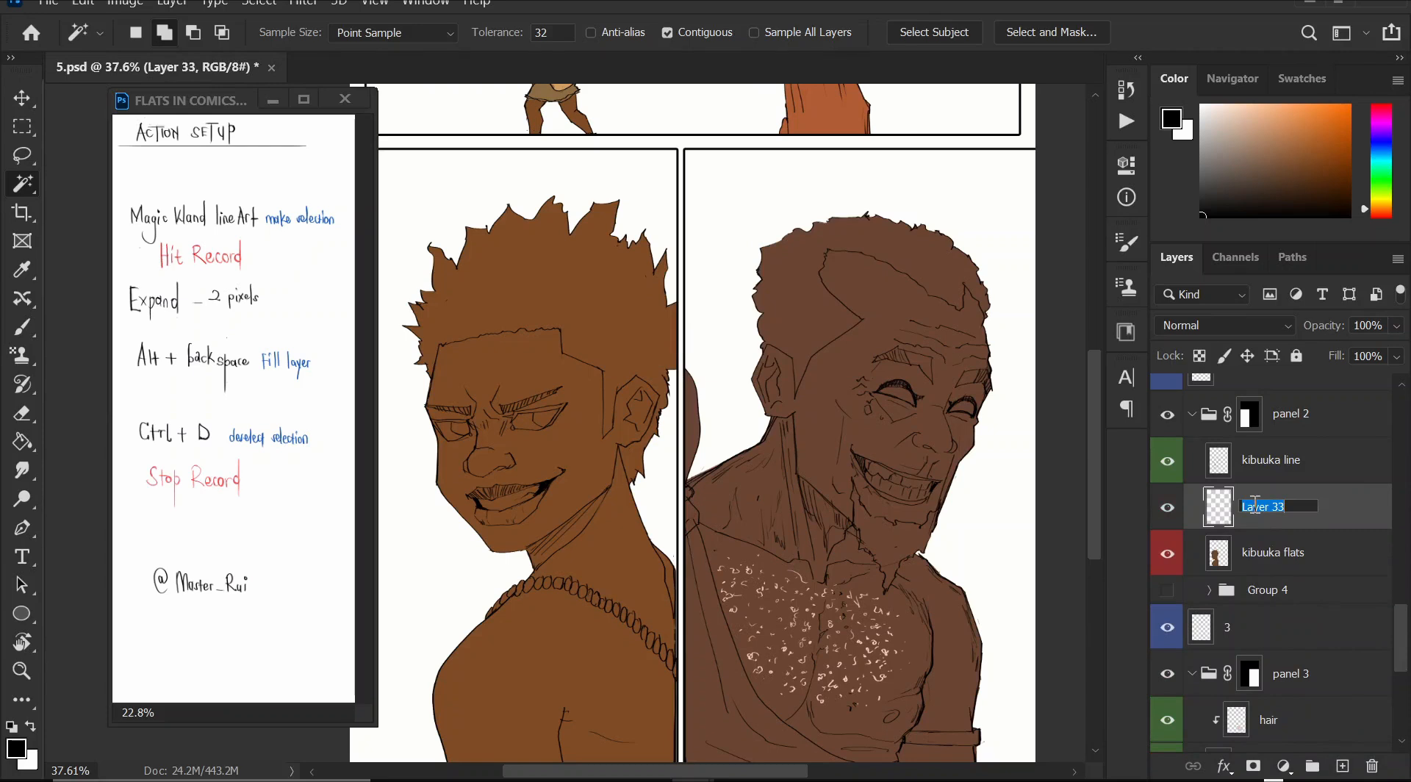
{"action": "type", "text": "col"}
{"action": "type", "text": "urs"}
{"action": "left_click", "coordinate": [1255, 507]}
{"action": "type", "text": "o"}
{"action": "key", "text": "Return"}
- Give the colours layer a red label and clip it to the kibuuka flats layer
{"action": "right_click", "coordinate": [1271, 507]}
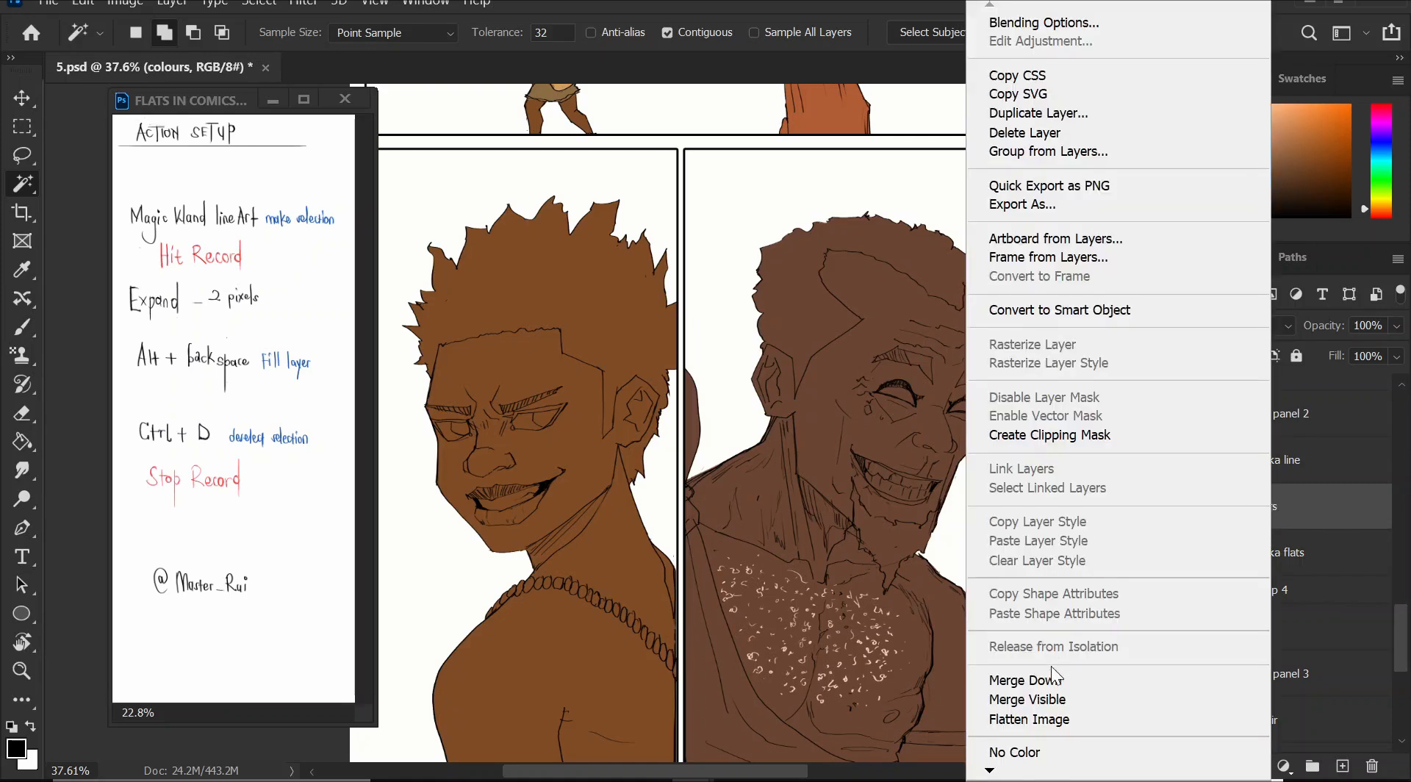
{"action": "mouse_move", "coordinate": [990, 769]}
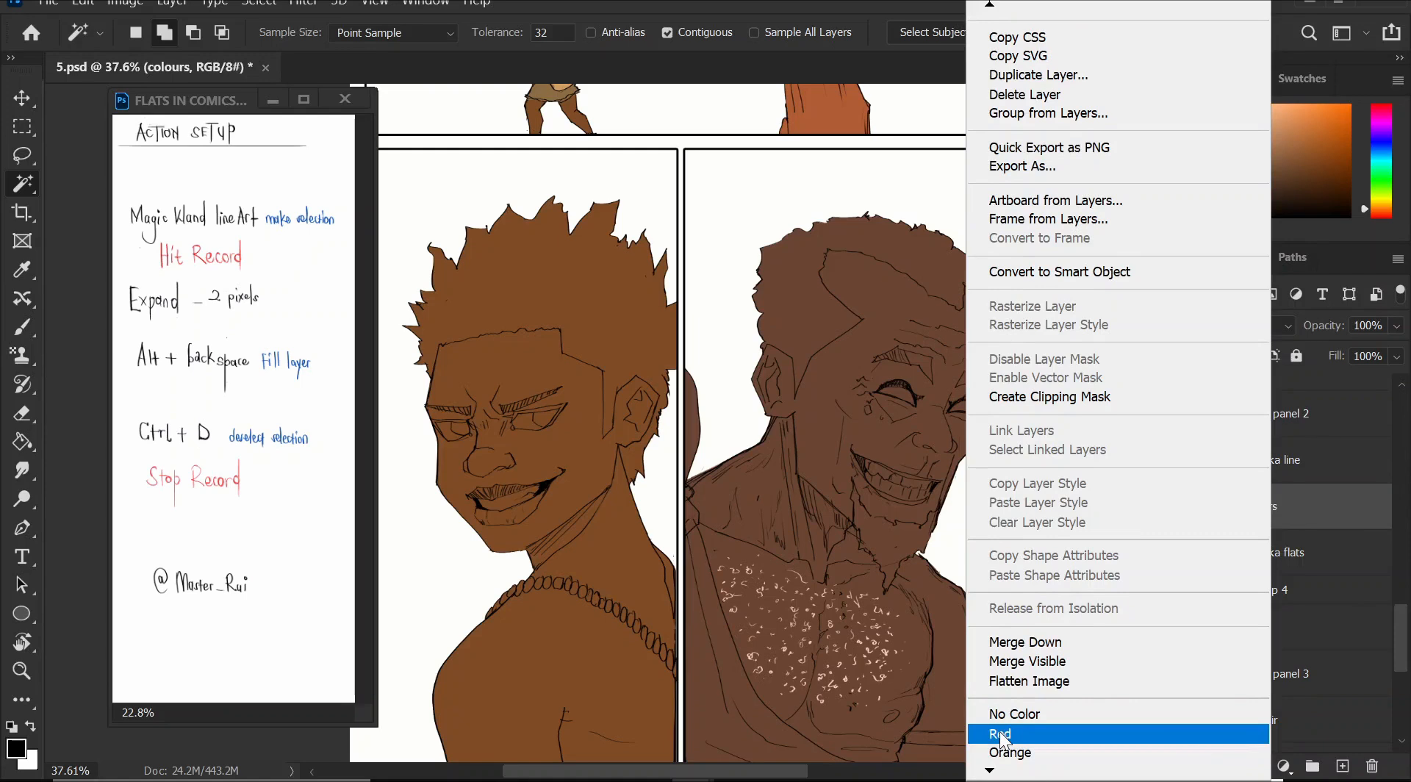
{"action": "left_click", "coordinate": [999, 733]}
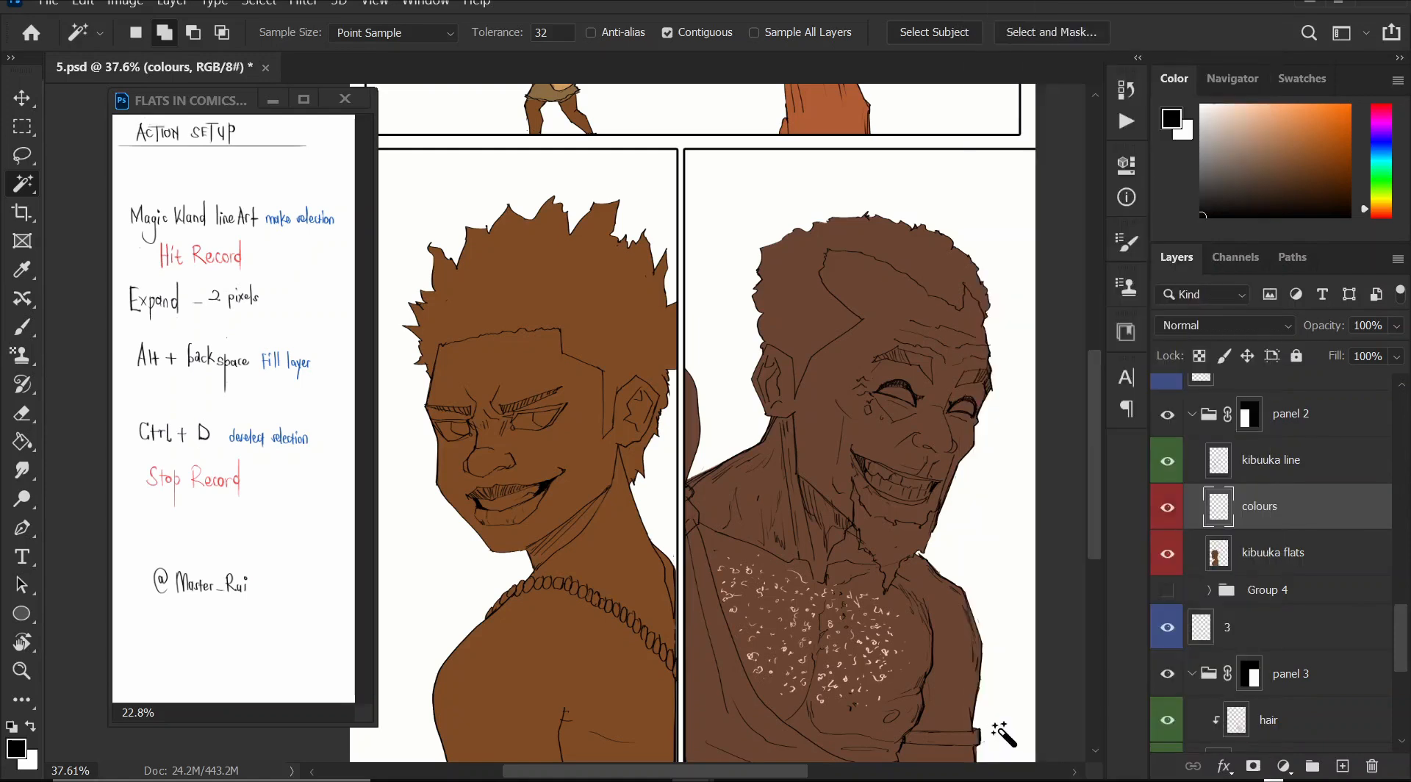
{"action": "right_click", "coordinate": [1272, 511]}
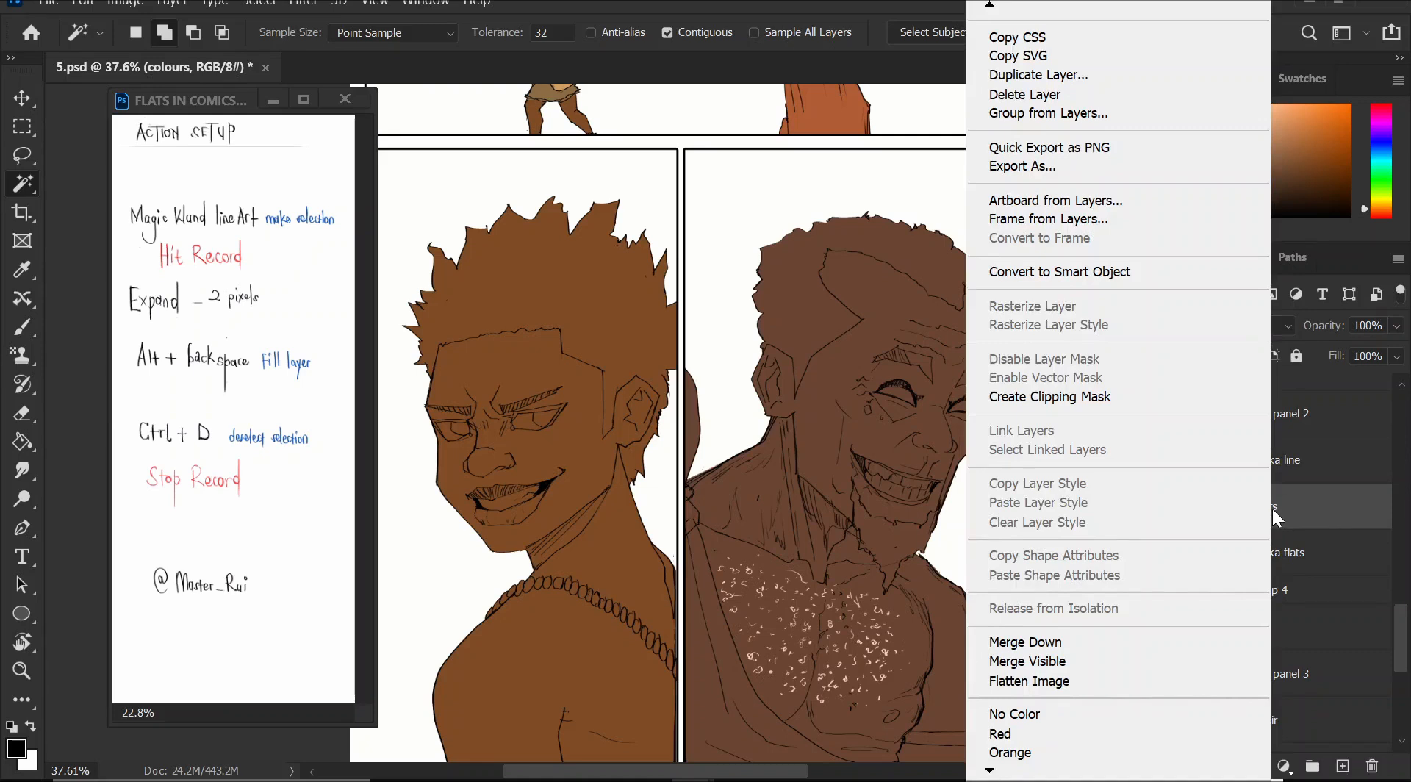
{"action": "left_click", "coordinate": [1104, 396]}
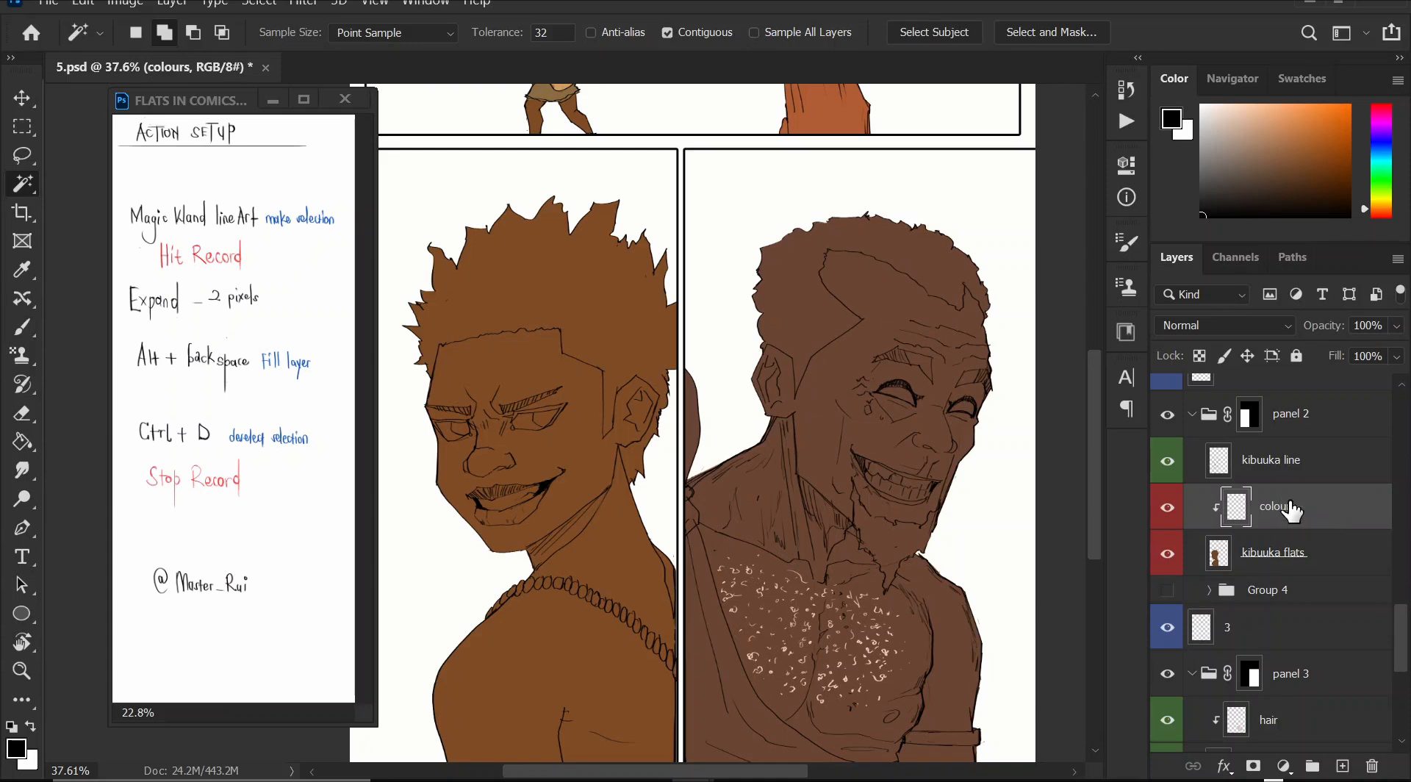
- Select the spiky hair area of the character in panel 2 from the kibuuka line layer with the Magic Wand tool
{"action": "left_click", "coordinate": [1280, 469]}
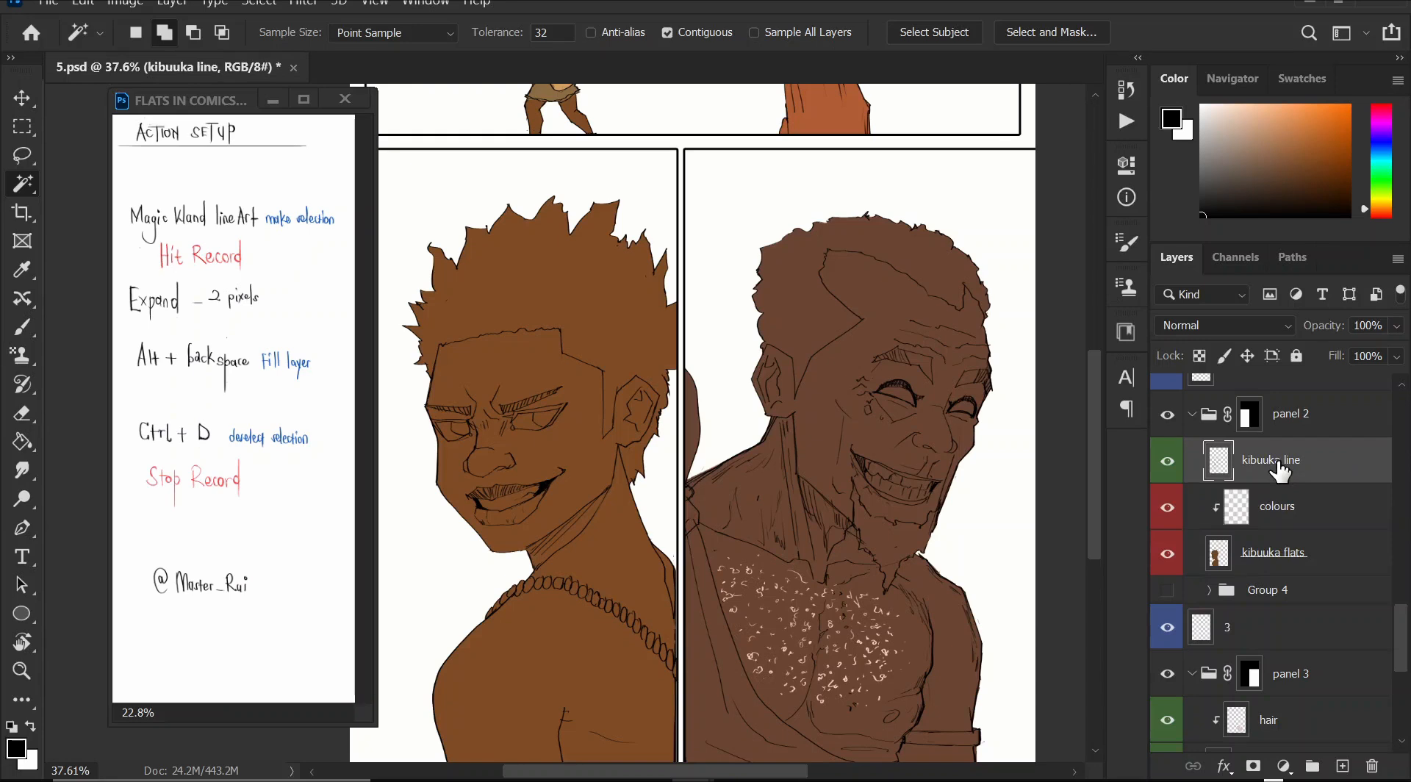
{"action": "right_click", "coordinate": [28, 183]}
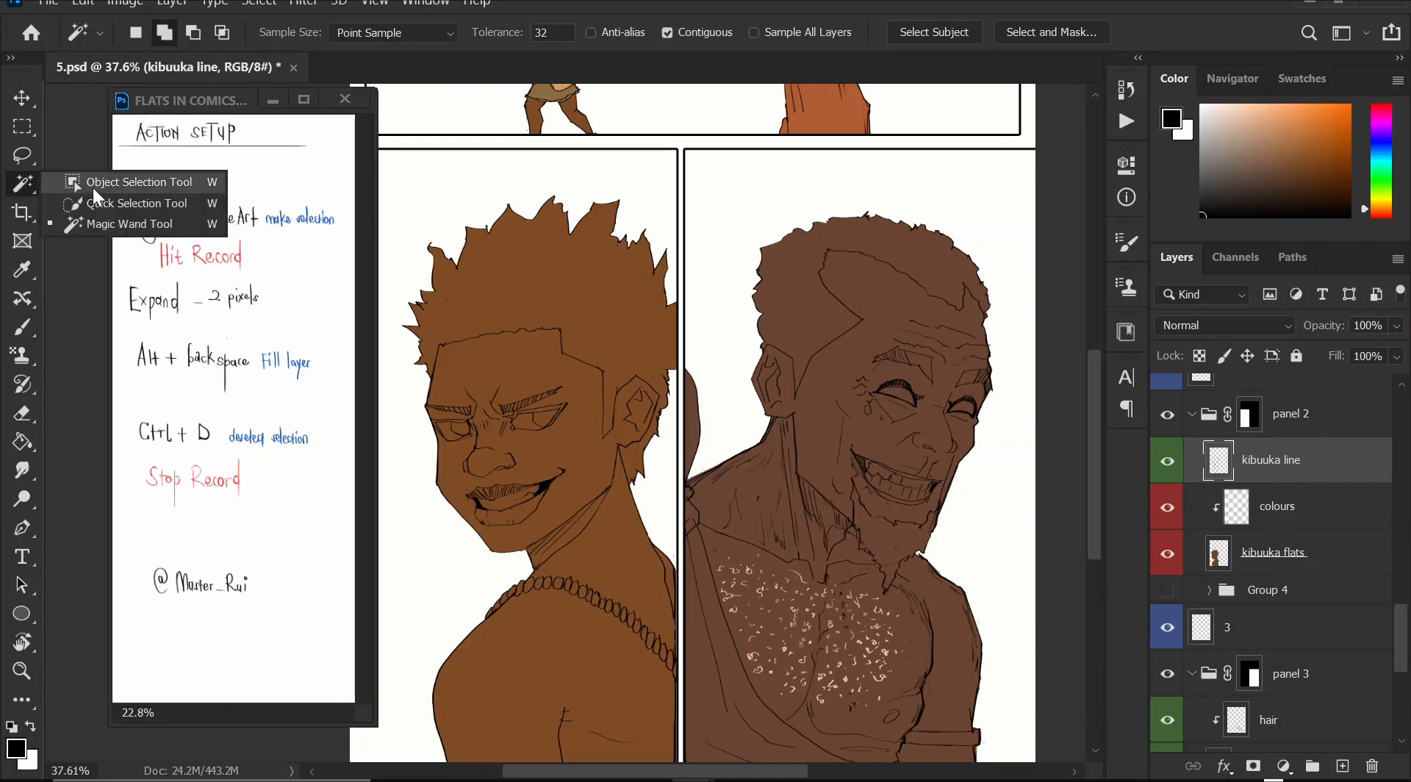
{"action": "left_click", "coordinate": [122, 221]}
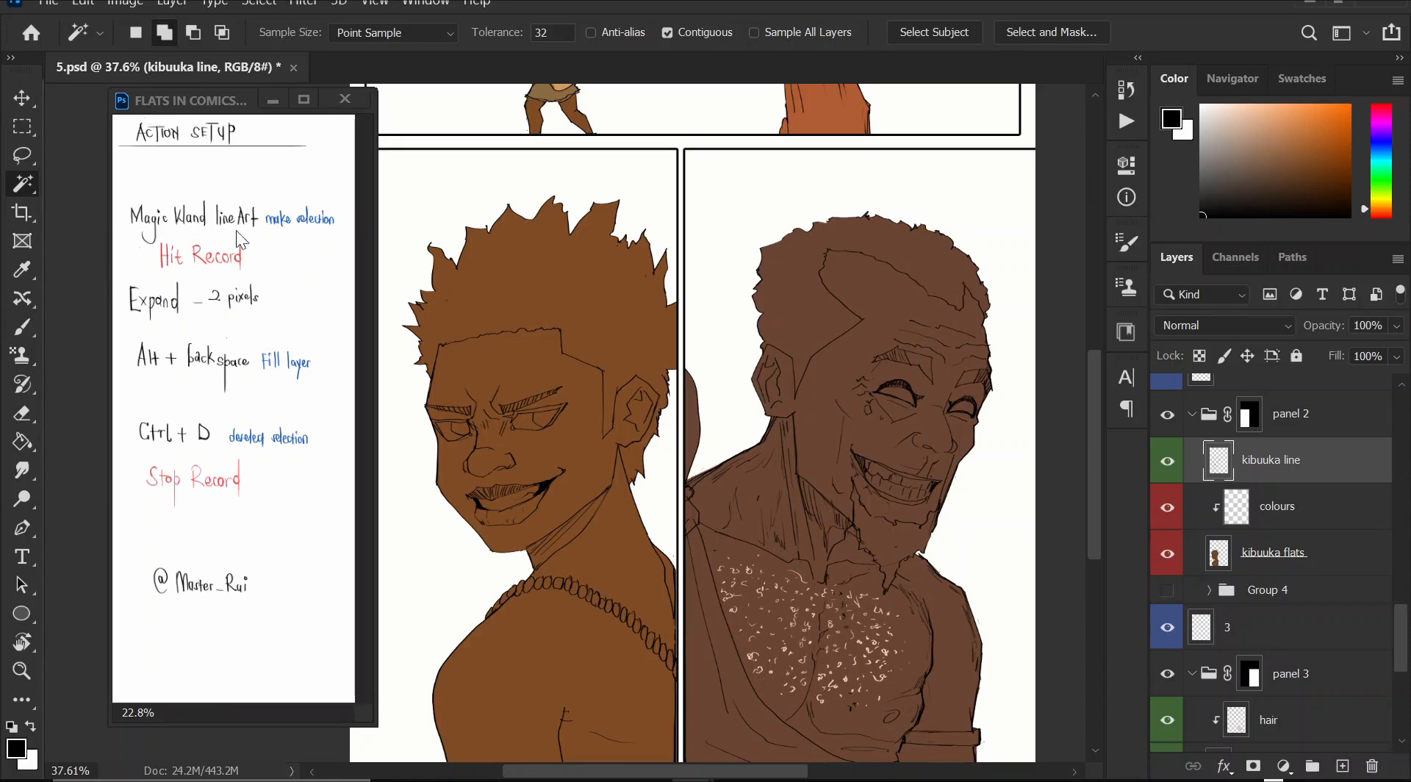
{"action": "left_click", "coordinate": [615, 264]}
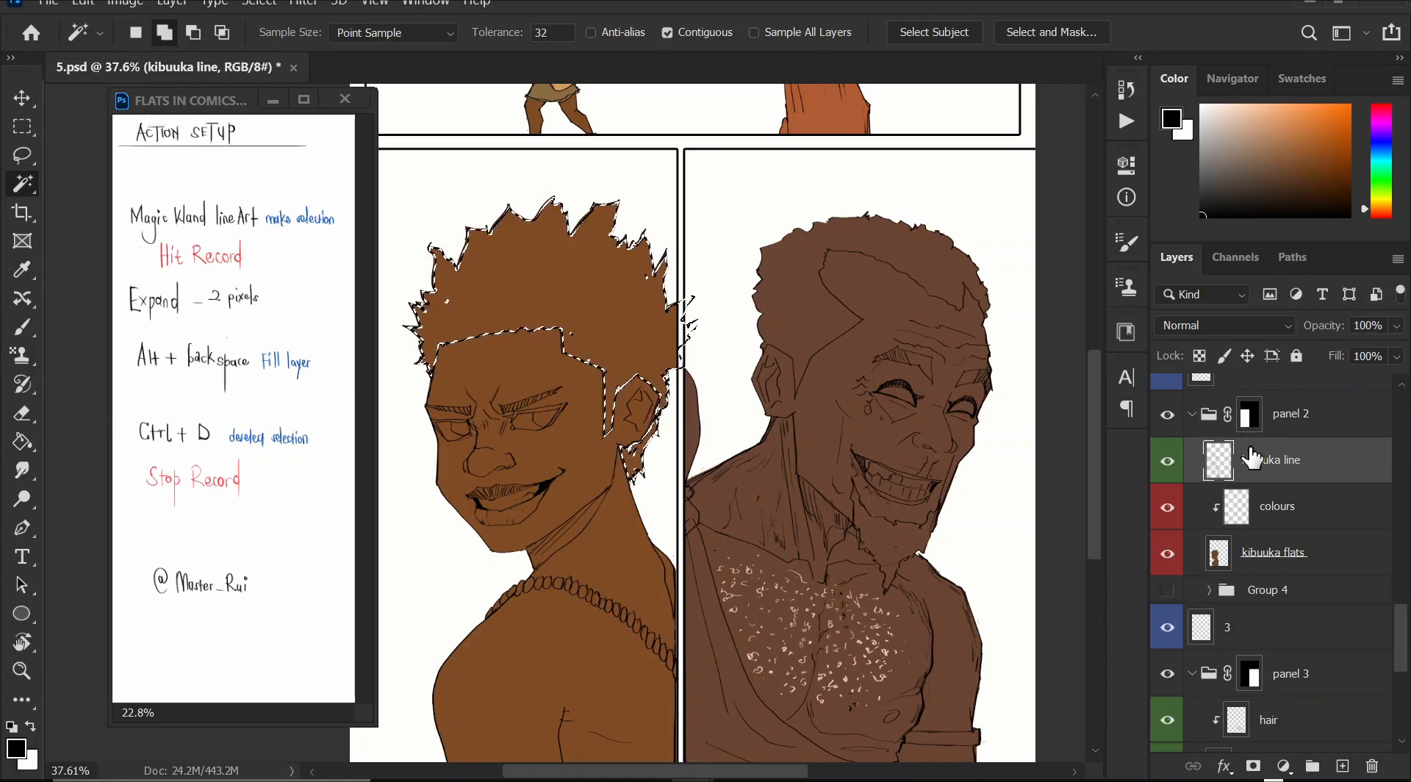
- Make the colours layer active while keeping the hair selection, and display the list of actions
{"action": "left_click", "coordinate": [1267, 506]}
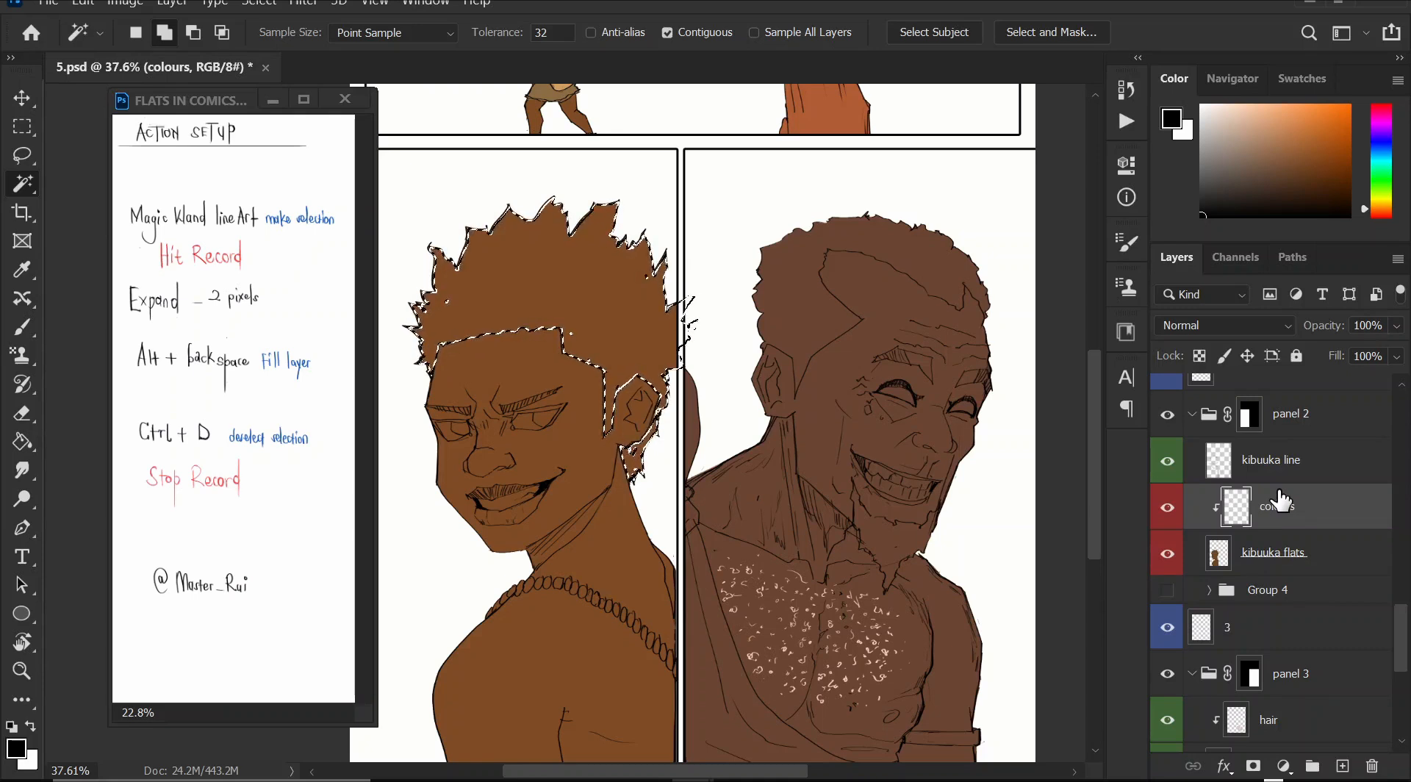
{"action": "left_click", "coordinate": [1124, 124]}
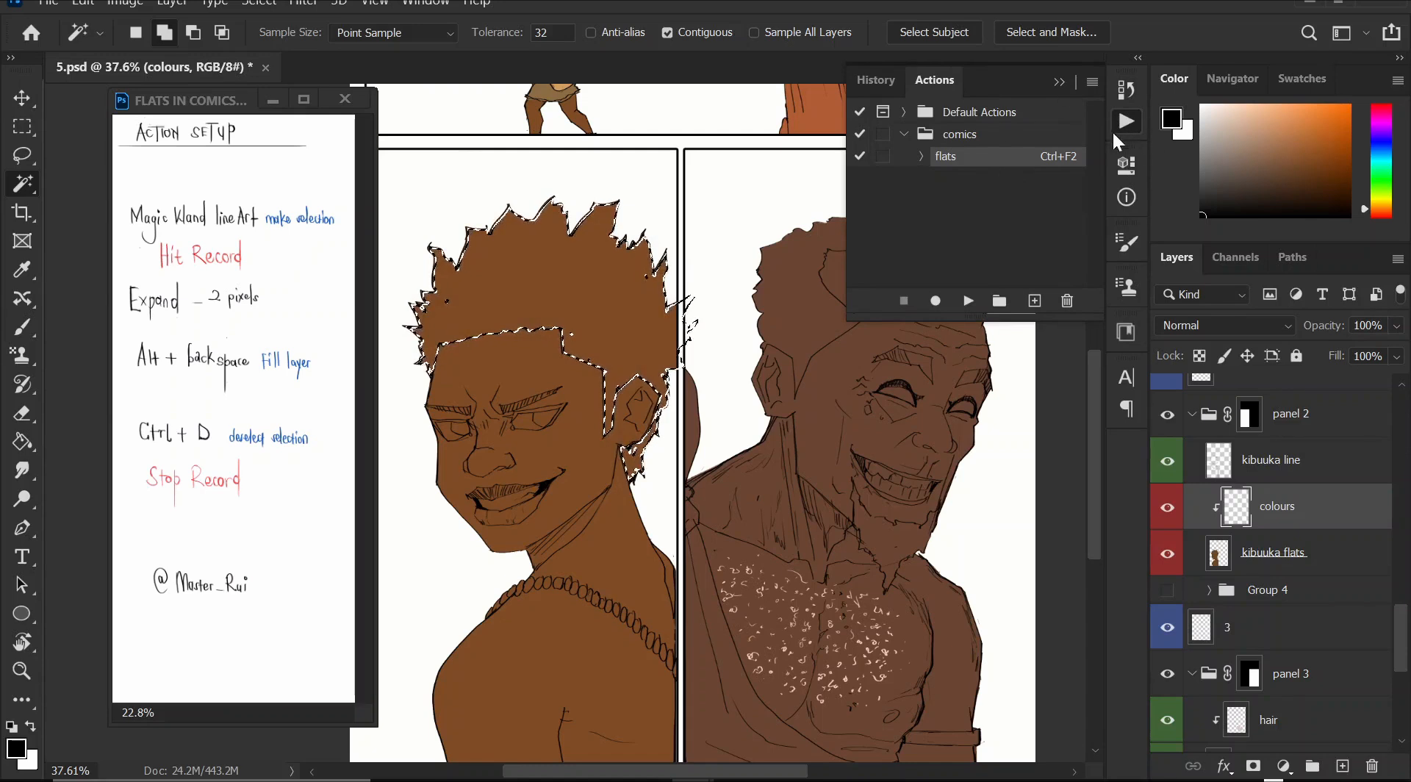
{"action": "left_click", "coordinate": [449, 6]}
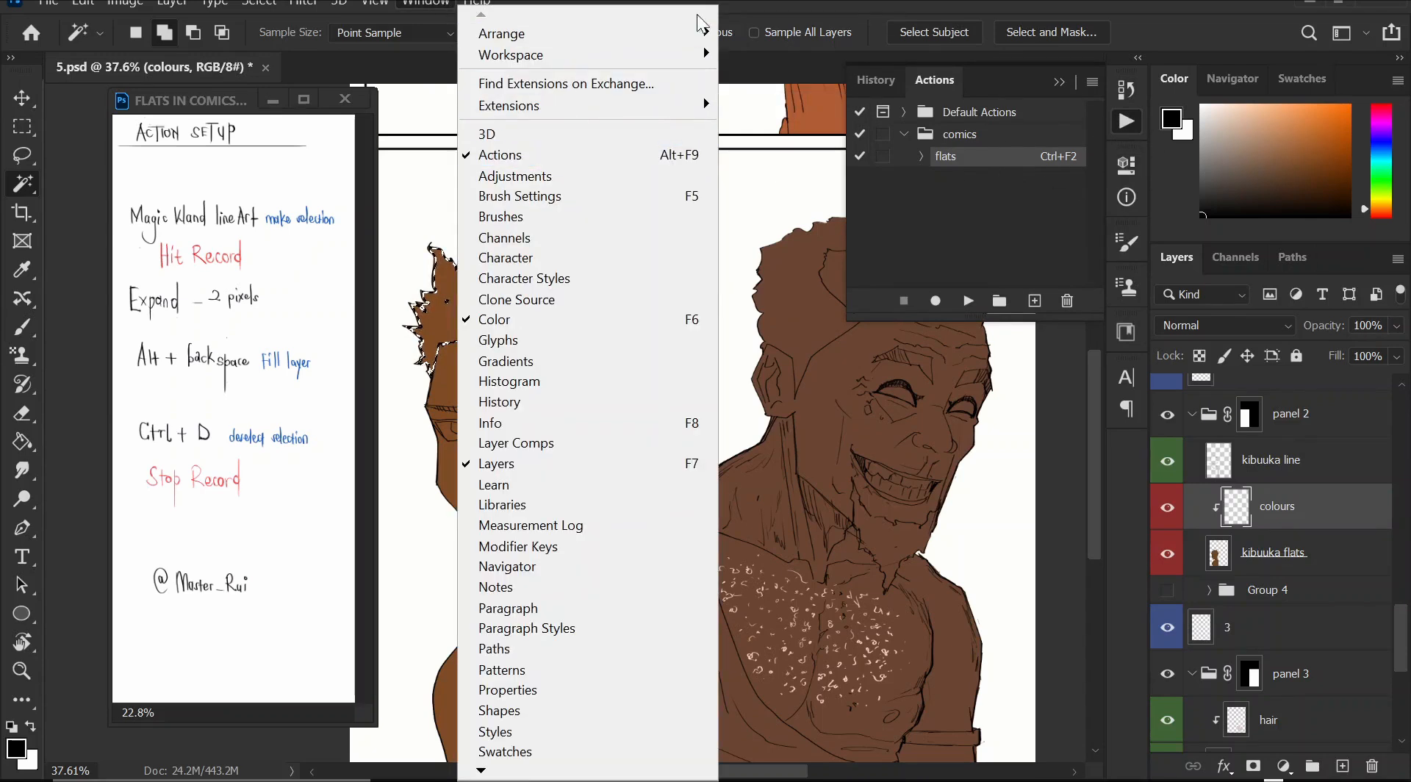
{"action": "left_click", "coordinate": [937, 84]}
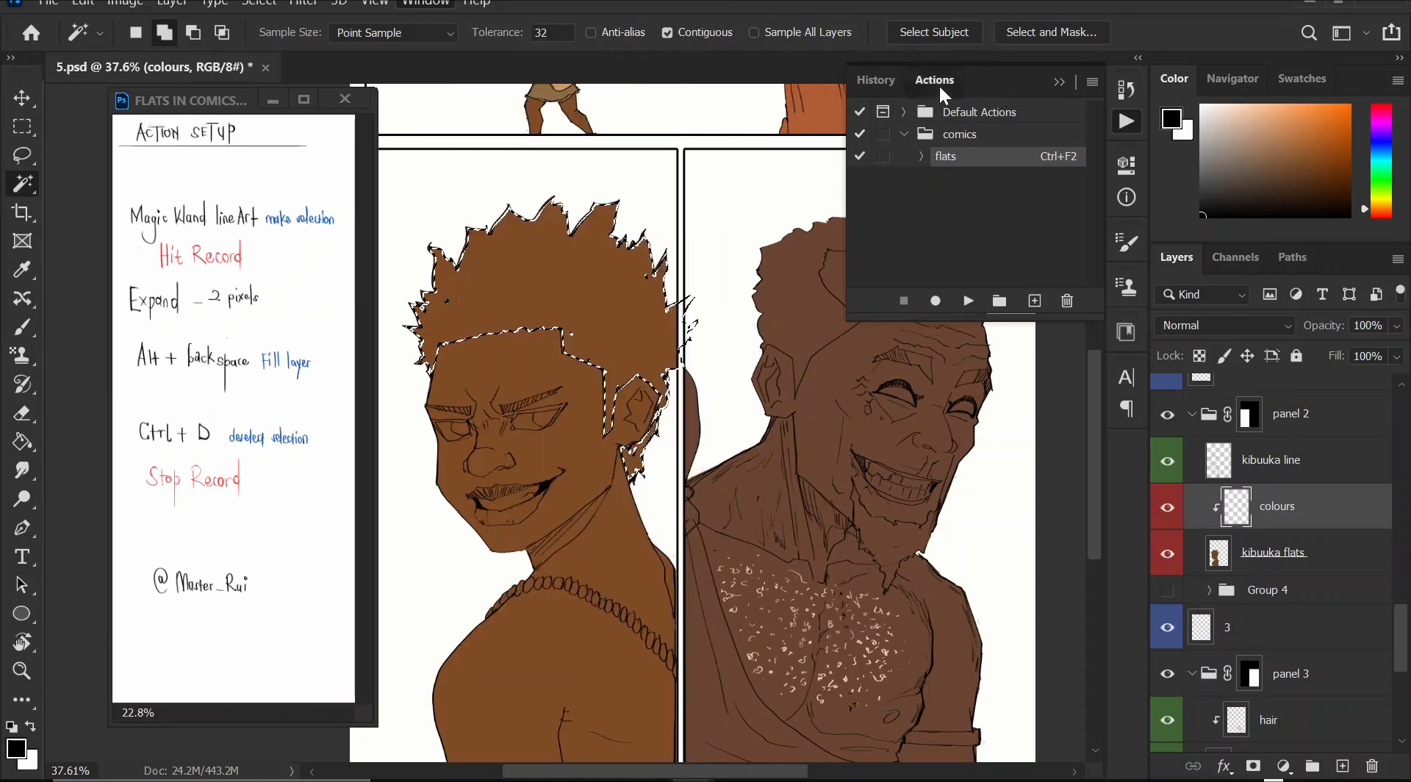
{"action": "left_click", "coordinate": [1060, 82]}
{"action": "left_click", "coordinate": [1128, 125]}
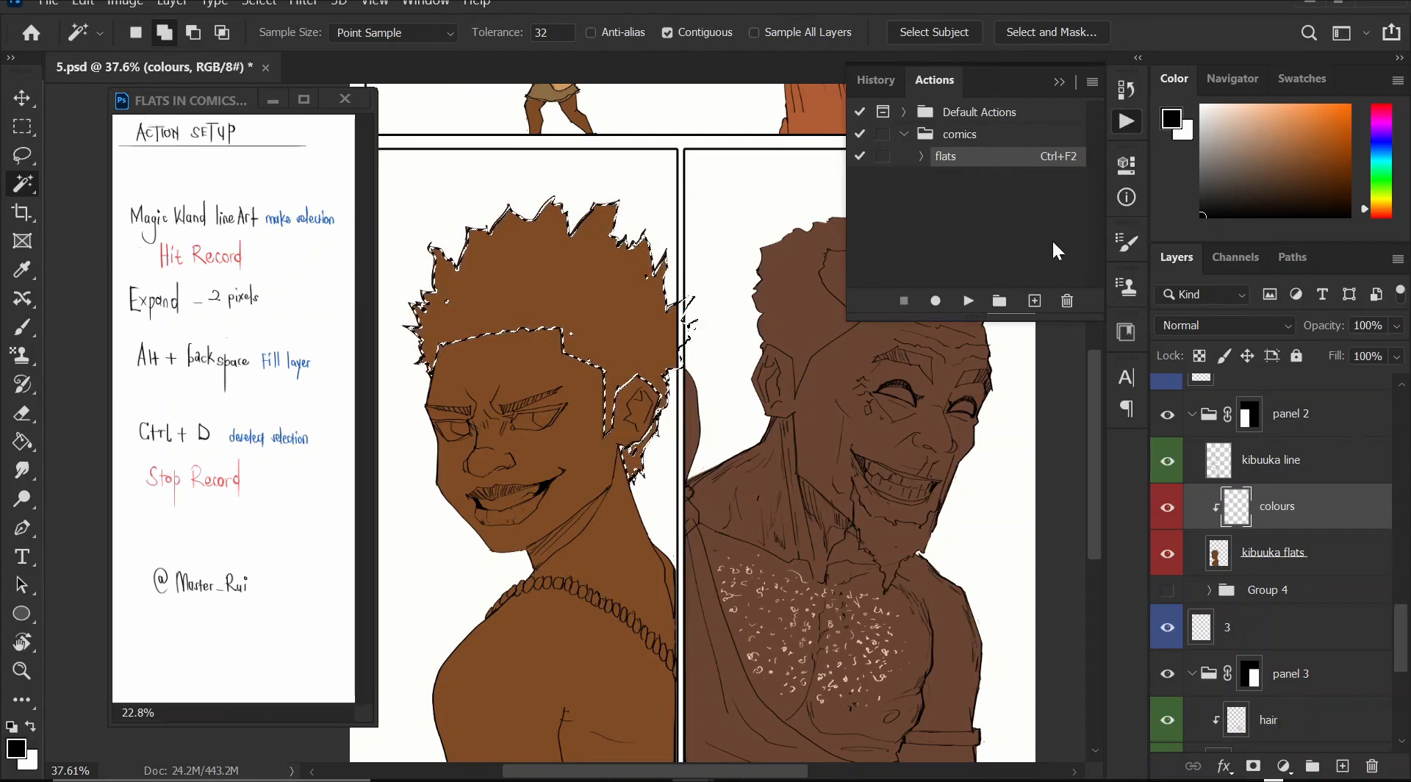
- Create an action named "to fill colour" in the comics set, with function key F3 plus Control and colour Red, and start recording it
{"action": "left_click", "coordinate": [1034, 301]}
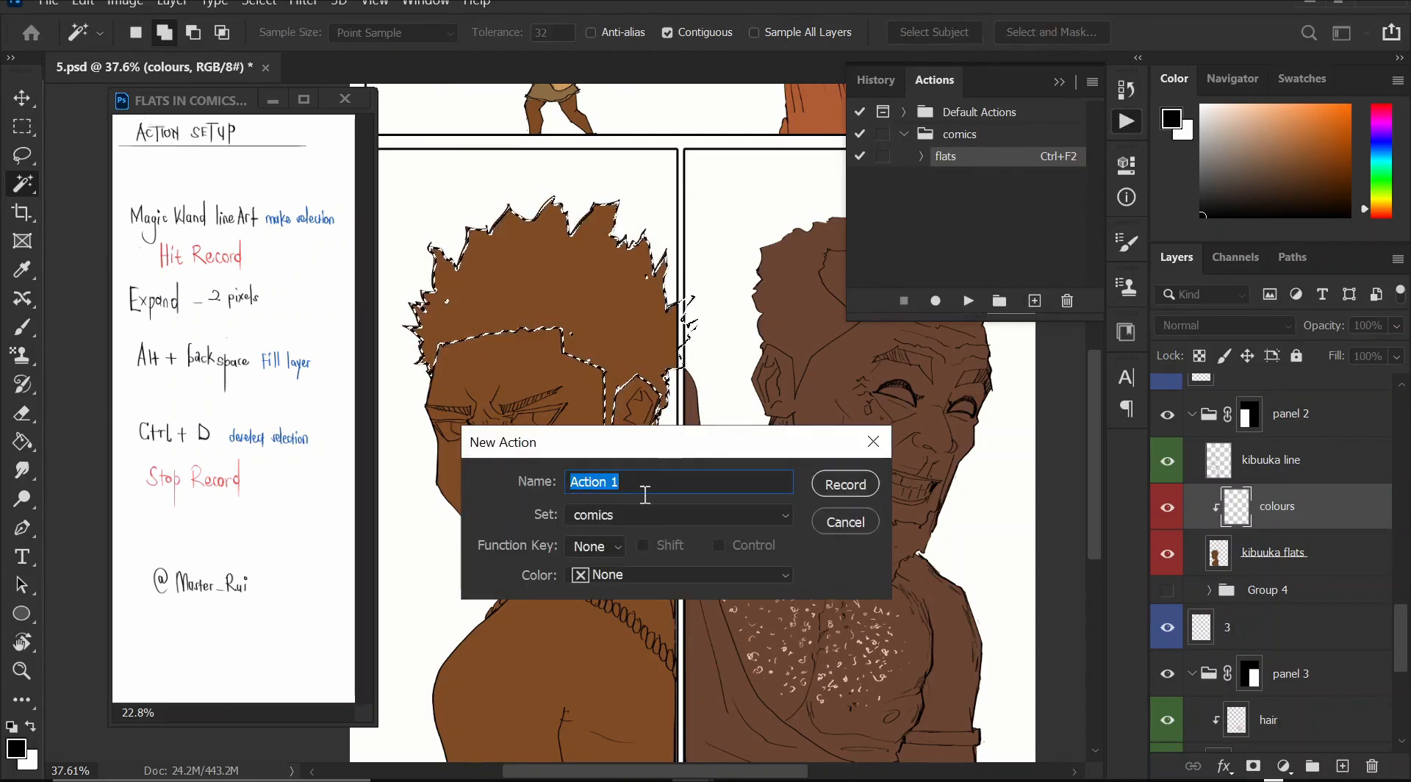
{"action": "type", "text": "t"}
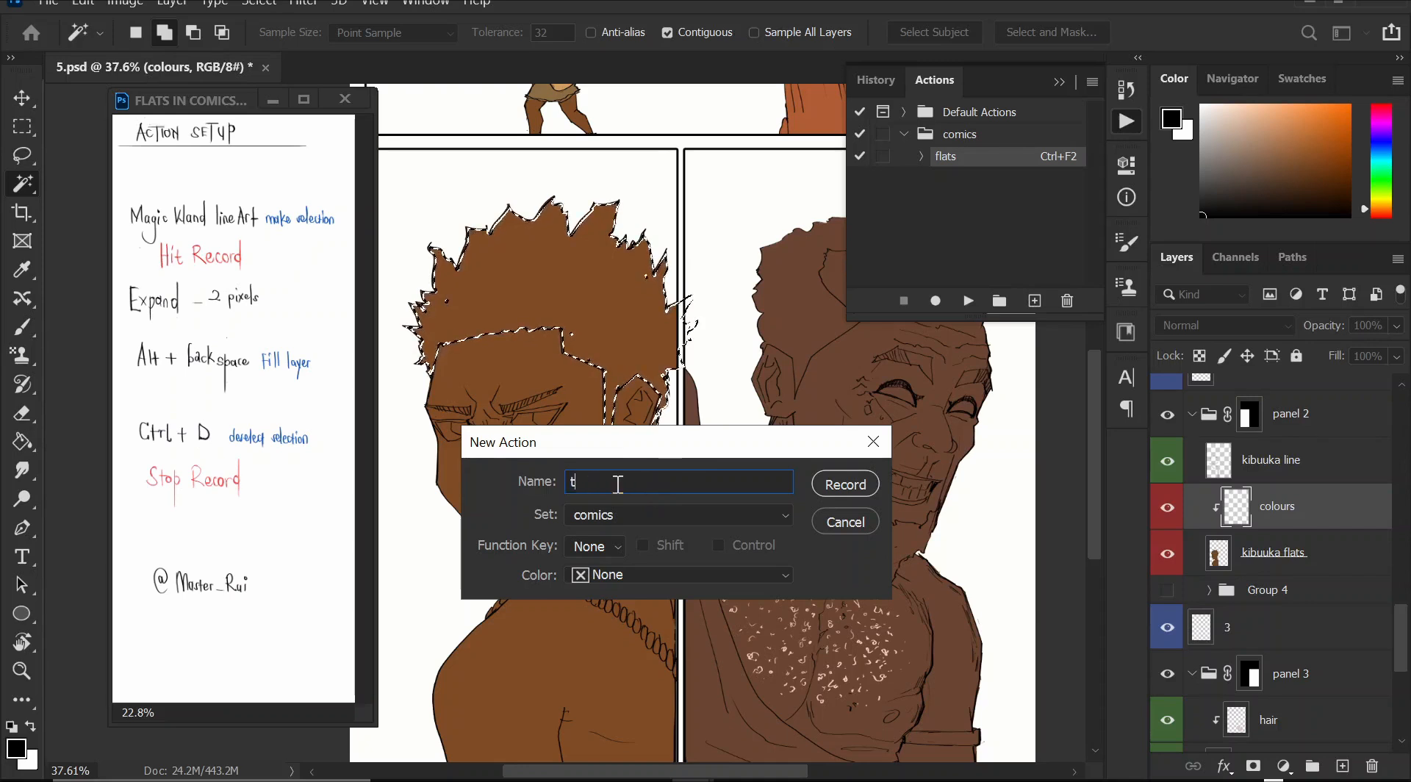
{"action": "type", "text": "o fil"}
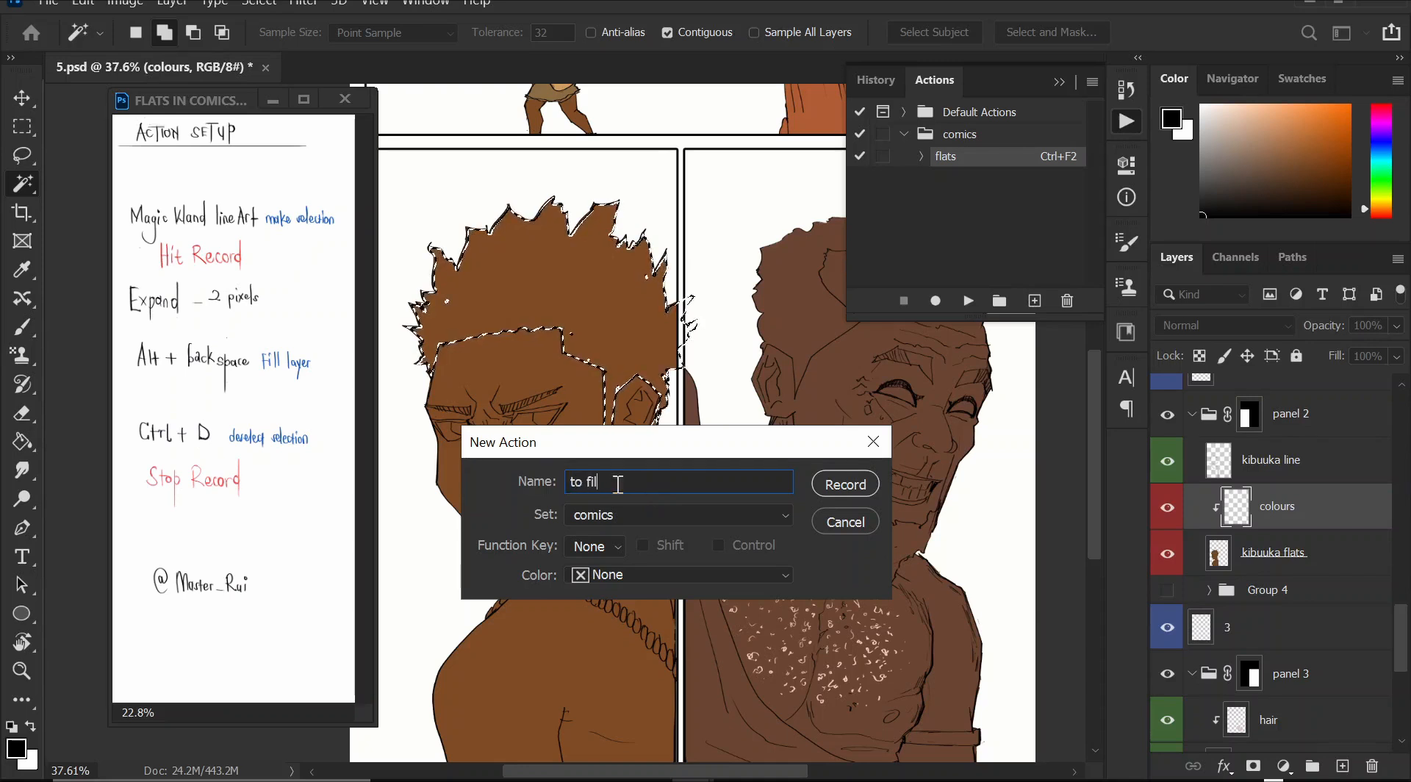
{"action": "type", "text": "l colour"}
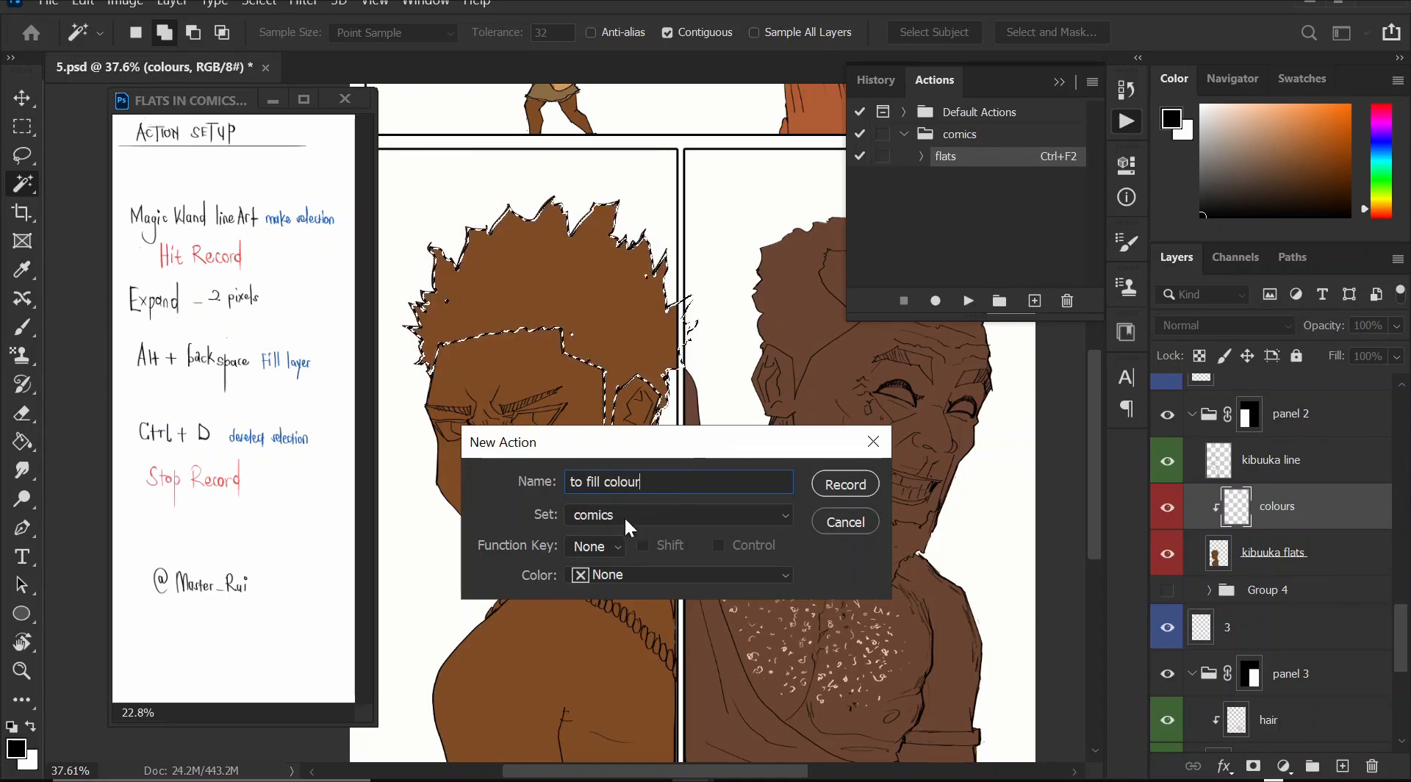
{"action": "left_click", "coordinate": [651, 513]}
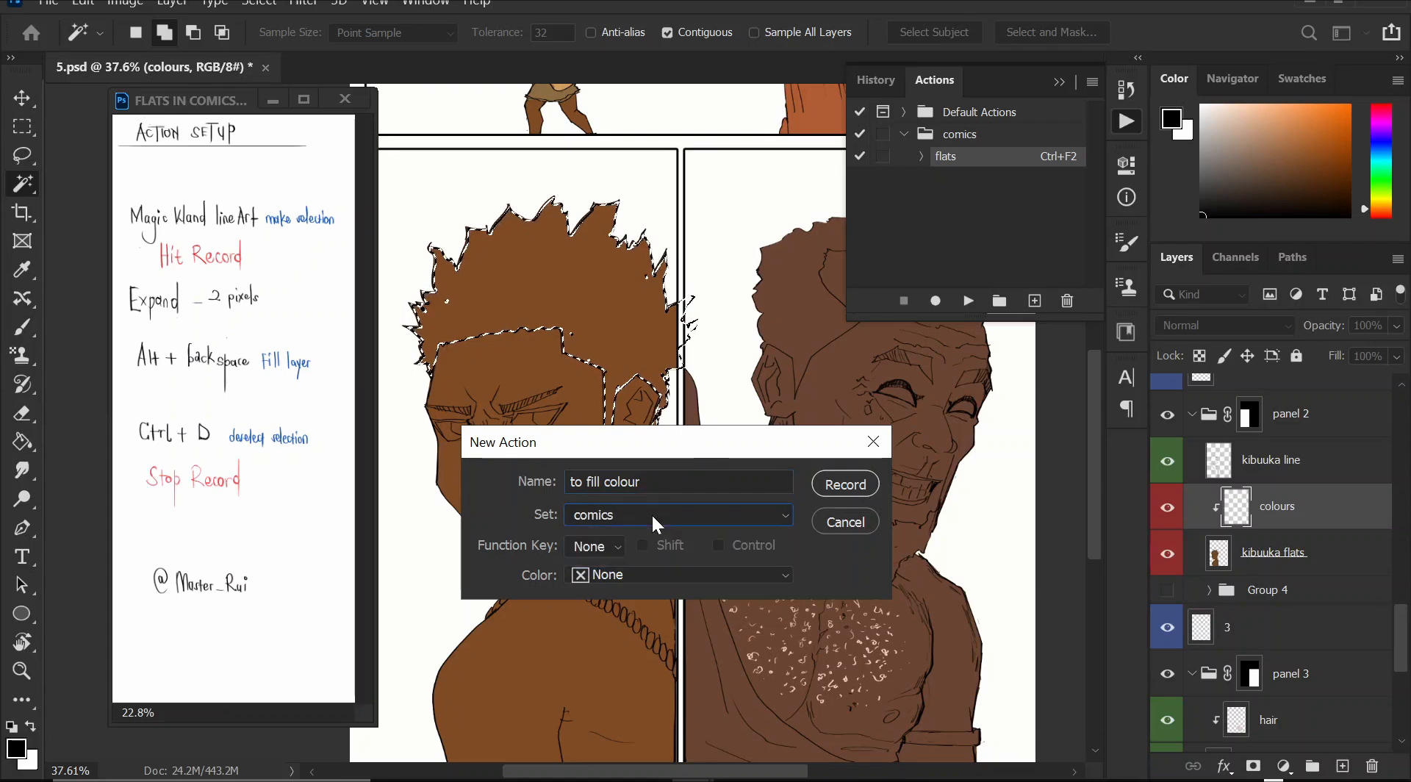
{"action": "left_click", "coordinate": [610, 548]}
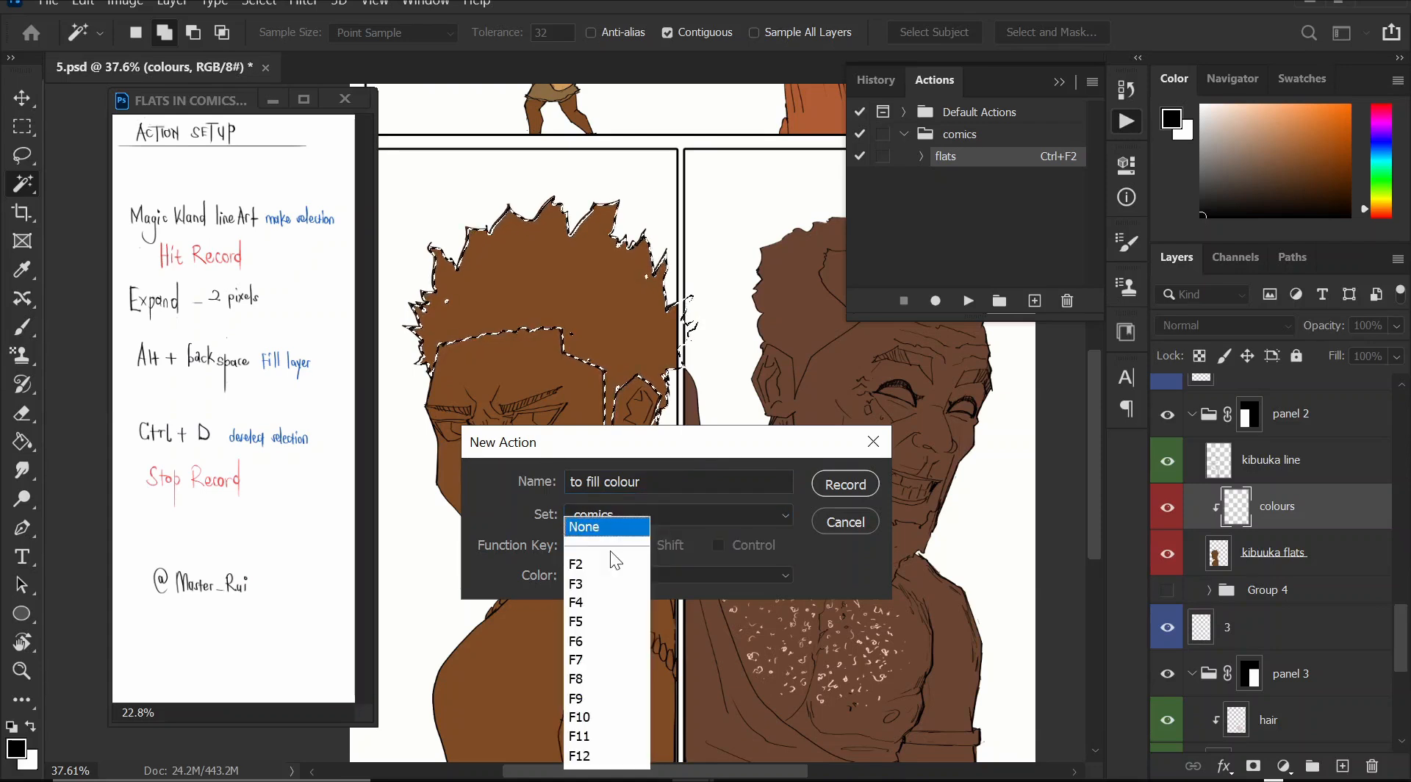
{"action": "left_click", "coordinate": [588, 583]}
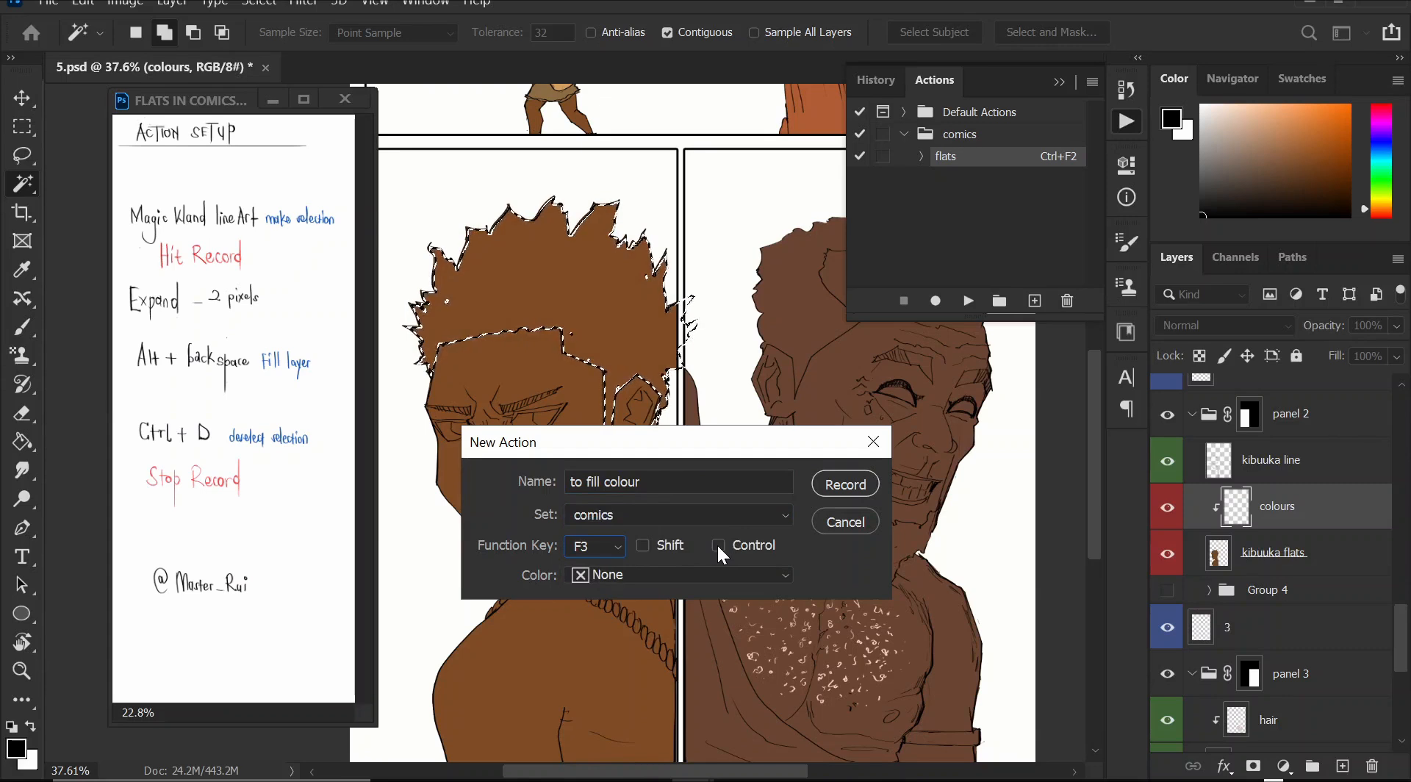
{"action": "left_click", "coordinate": [718, 545]}
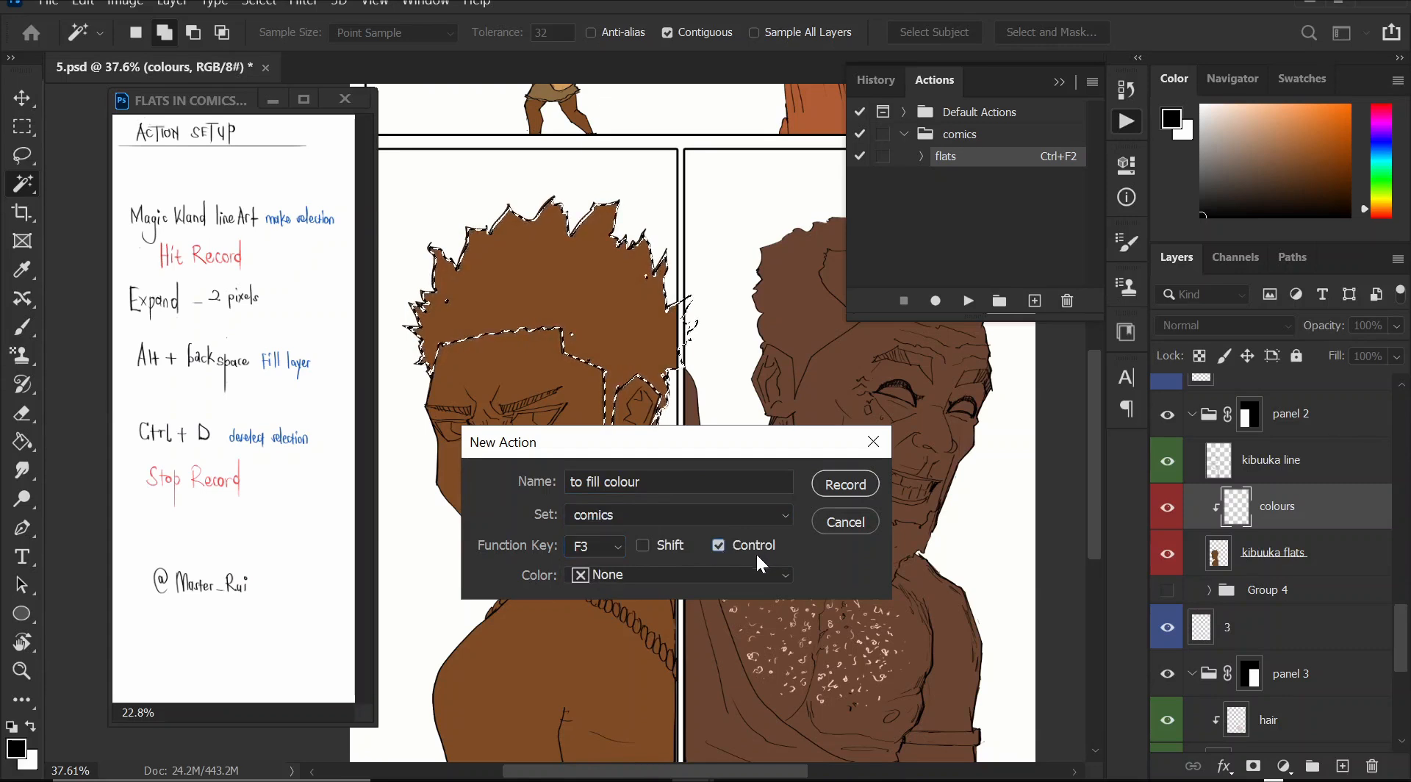
{"action": "left_click", "coordinate": [626, 572]}
{"action": "left_click", "coordinate": [618, 635]}
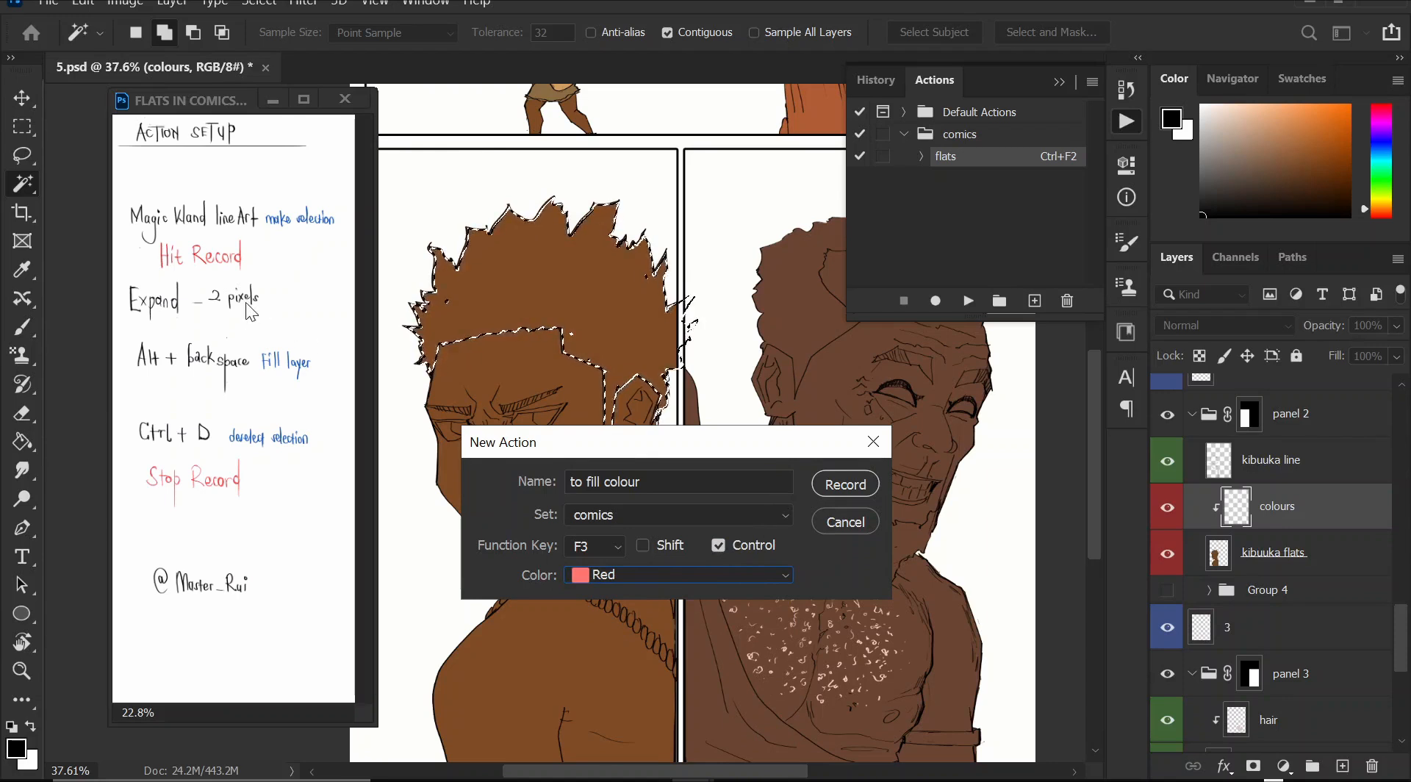
{"action": "left_click", "coordinate": [841, 485]}
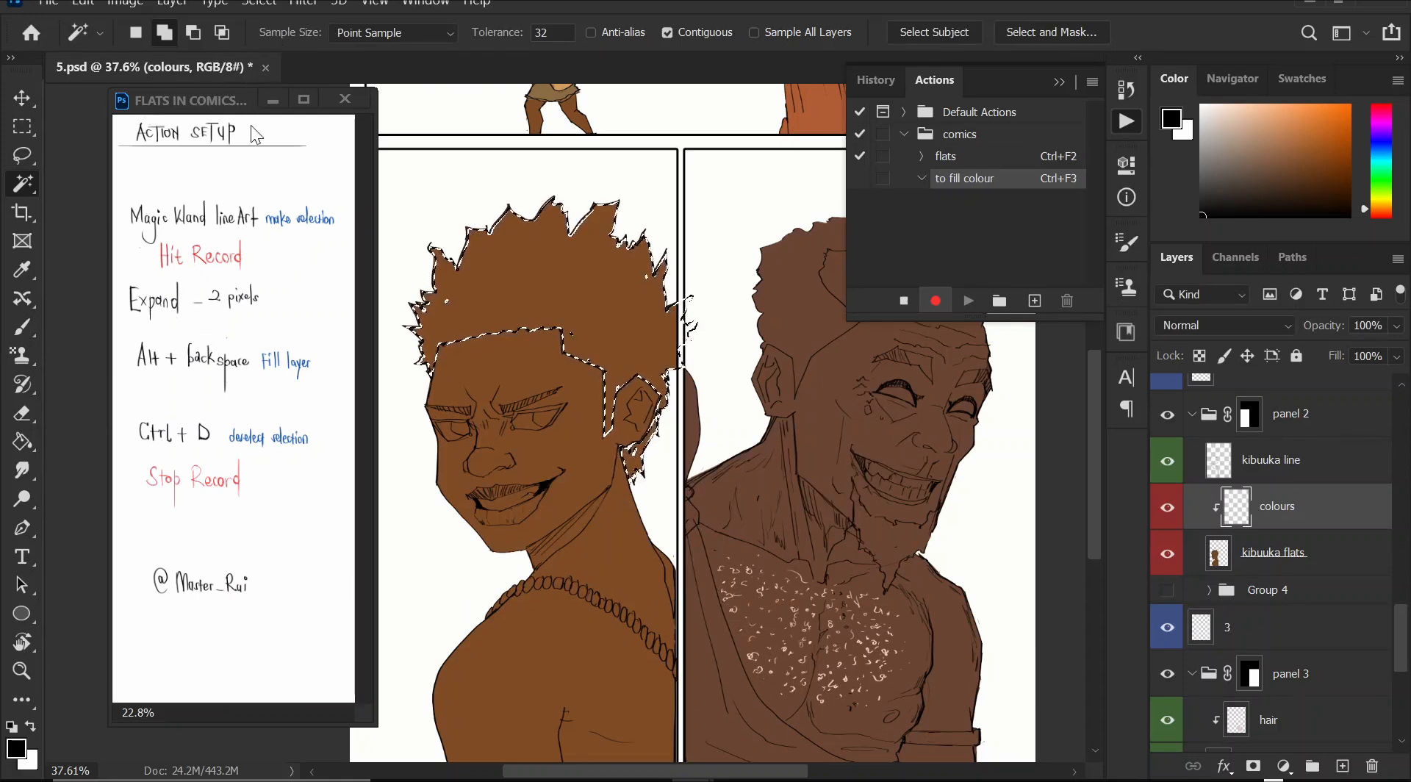
- Expand the hair selection by 2 pixels as the first recorded command of the "to fill colour" action
{"action": "left_click", "coordinate": [260, 4]}
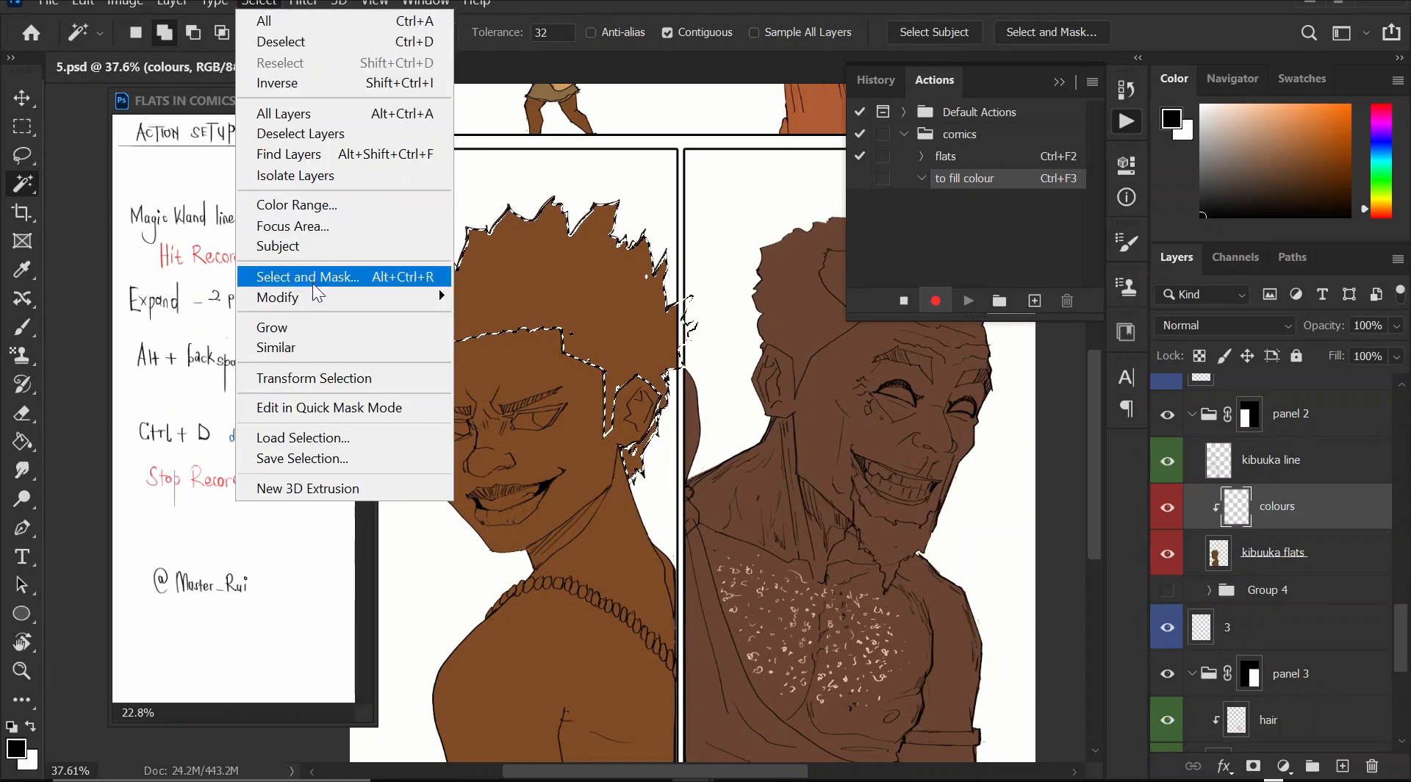
{"action": "mouse_move", "coordinate": [316, 297]}
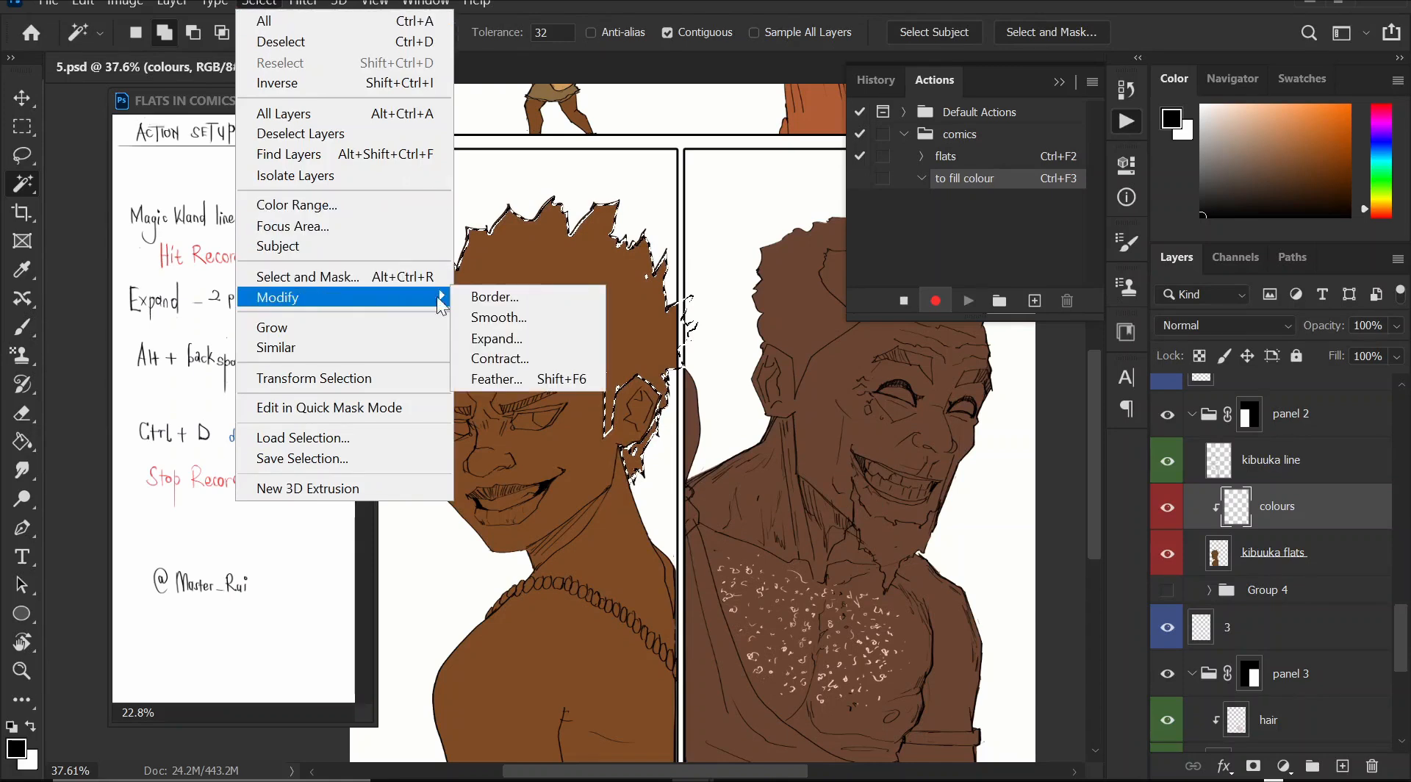
{"action": "left_click", "coordinate": [516, 338]}
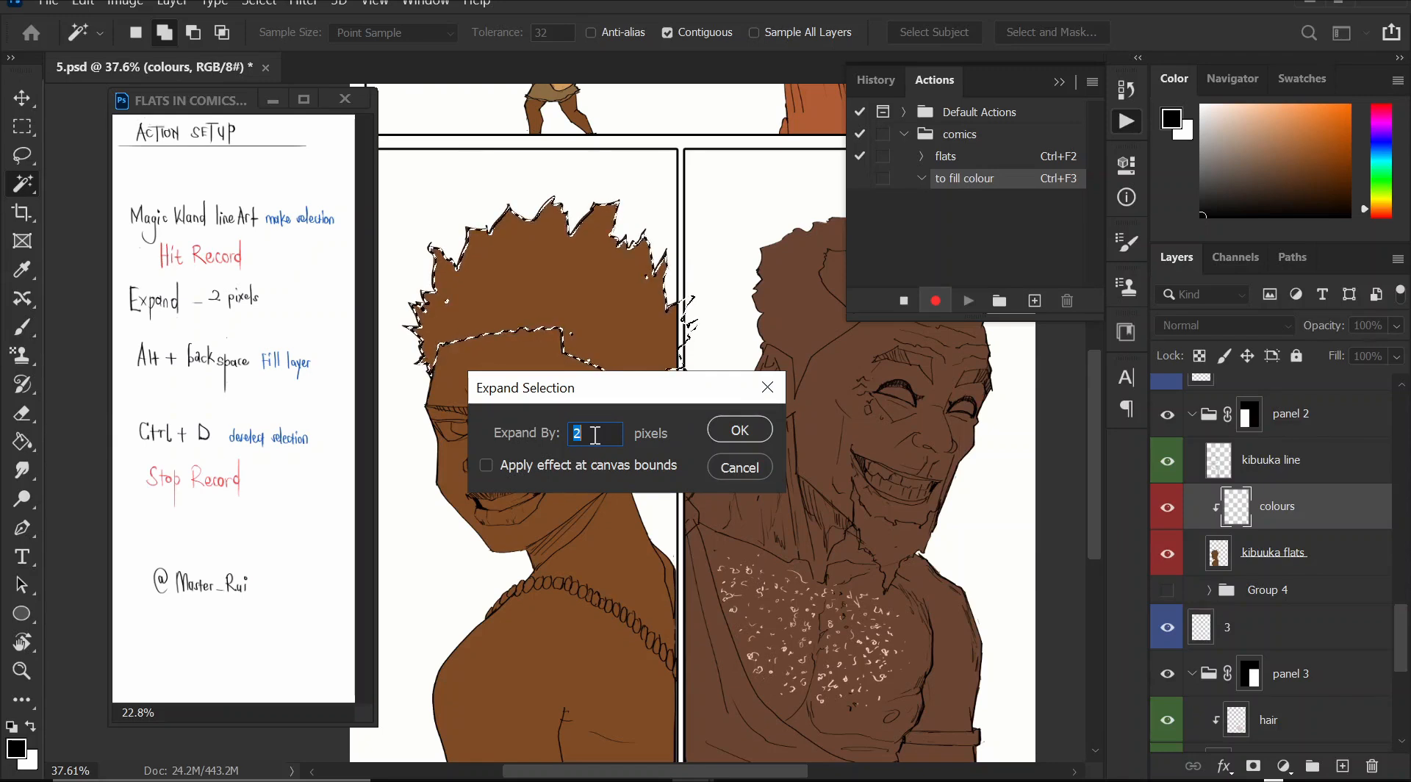
{"action": "left_click", "coordinate": [737, 427]}
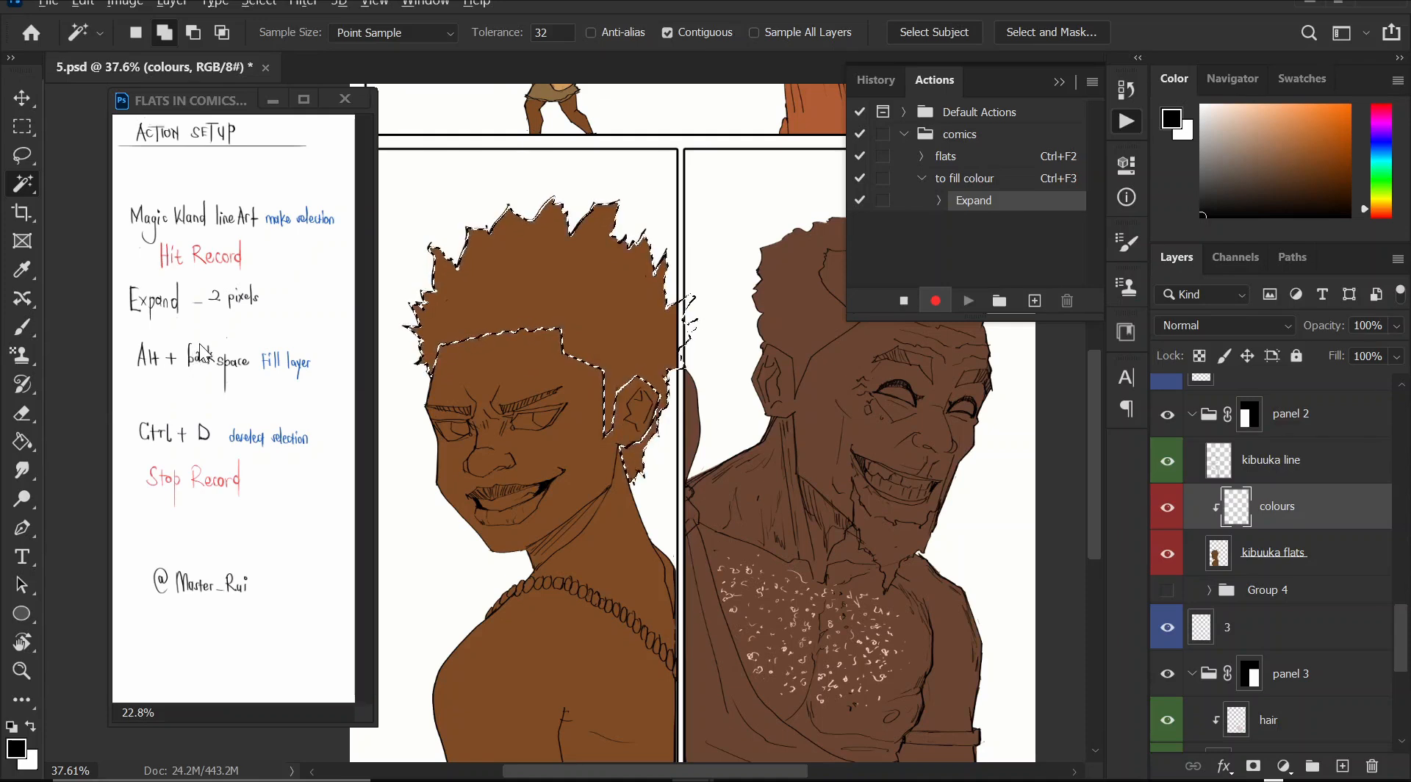
- Fill the expanded hair selection with the black foreground colour on the colours layer, deselect it, and stop recording the action
{"action": "key", "text": "alt+BackSpace"}
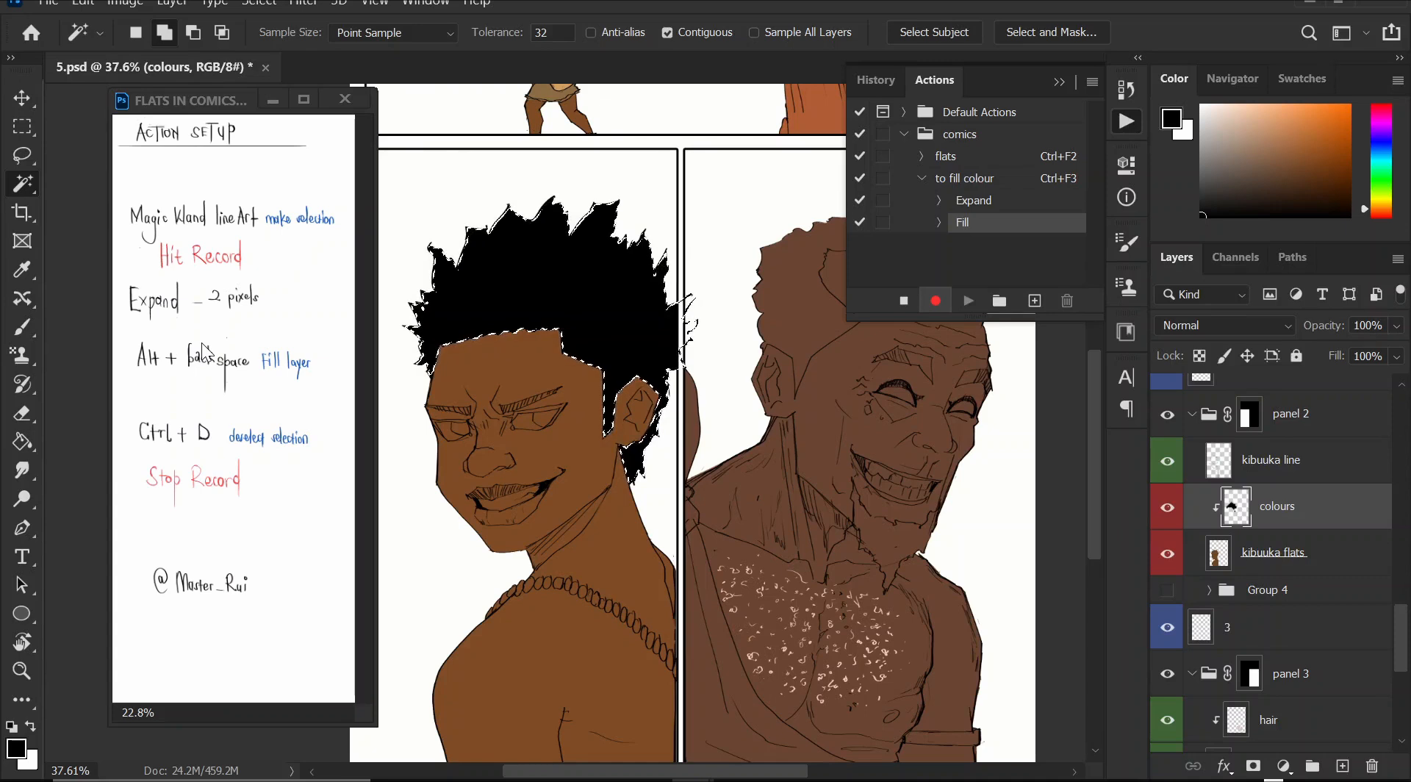
{"action": "key", "text": "ctrl+d"}
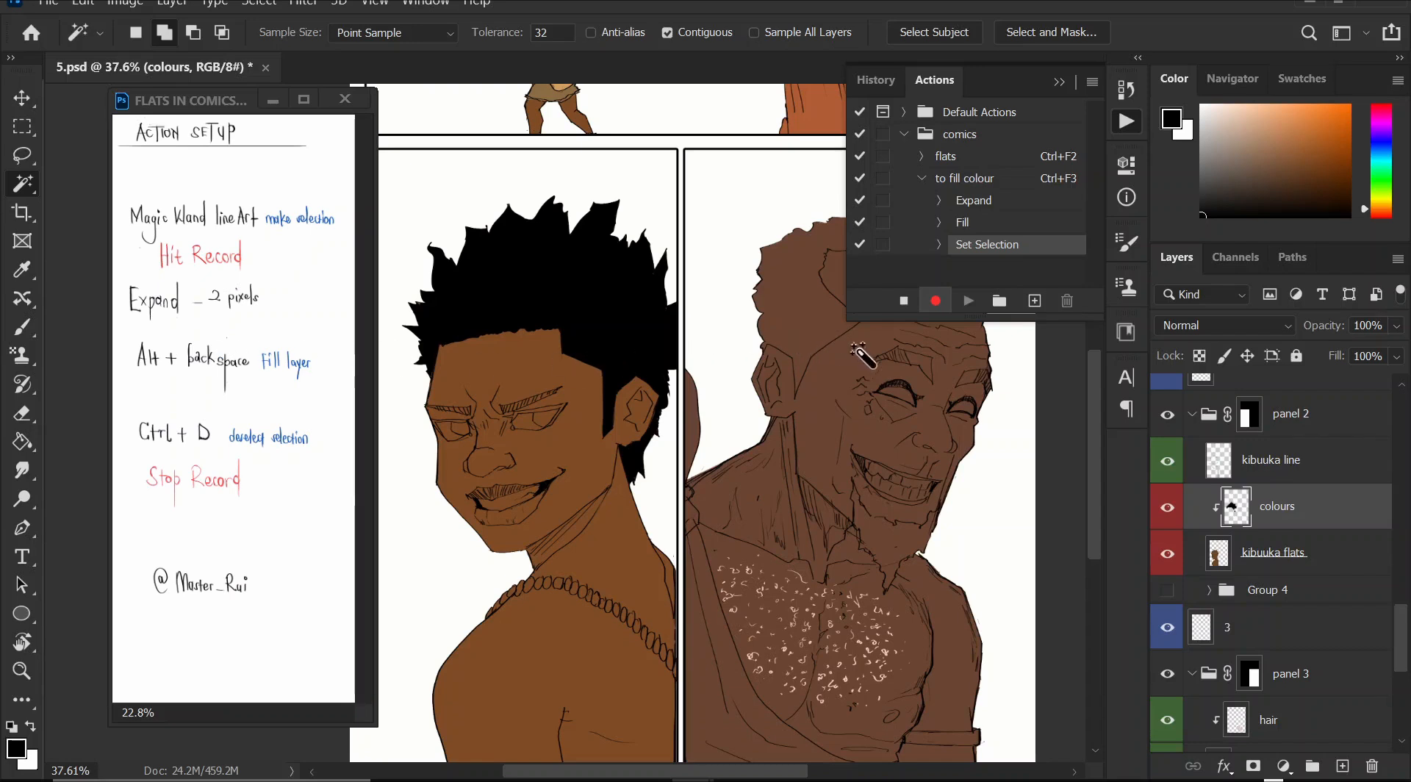
{"action": "left_click", "coordinate": [903, 303]}
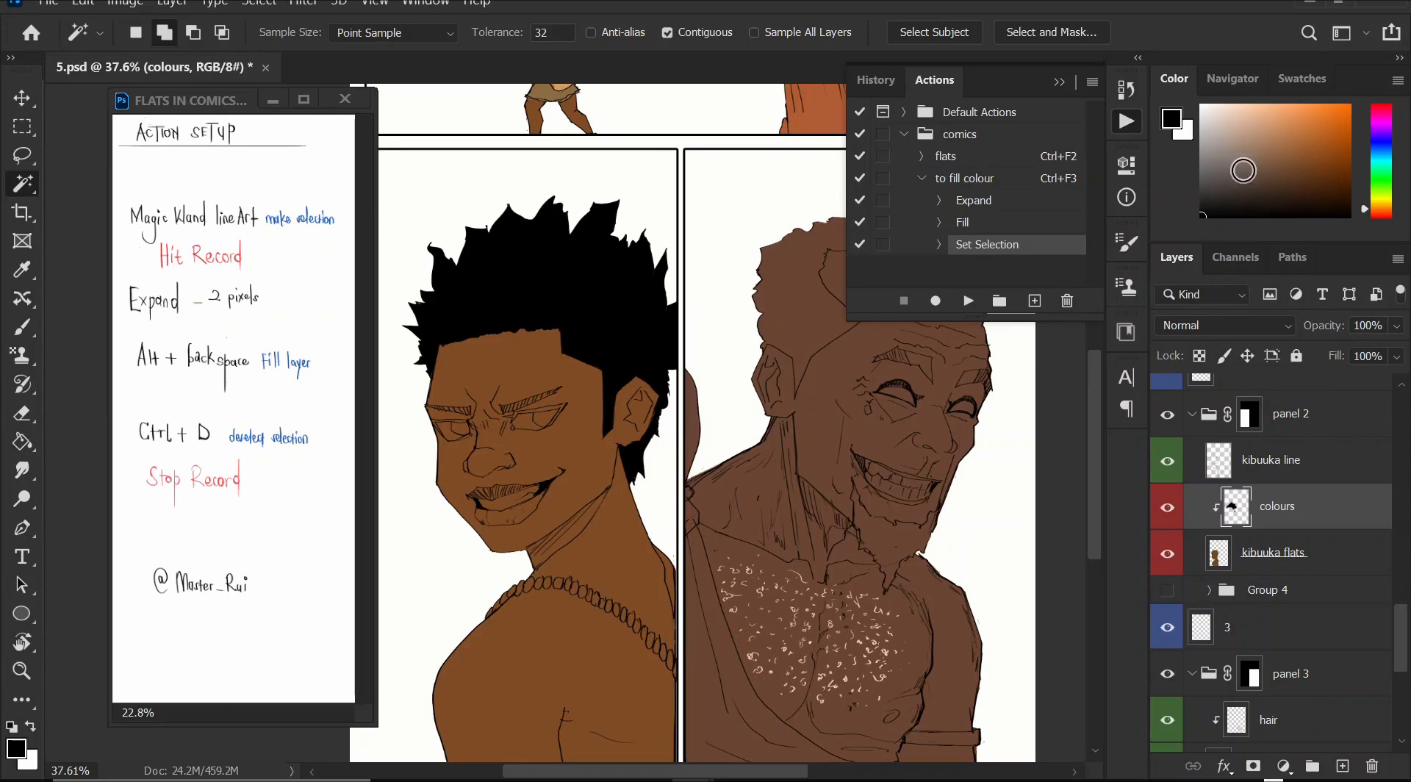
- Fill the panel 2 character's eyes with white on the colours layer, using a kibuuka line selection and the "to fill colour" action
{"action": "mouse_move", "coordinate": [1230, 177]}
{"action": "left_mouse_down"}
{"action": "mouse_move", "coordinate": [1247, 146]}
{"action": "mouse_move", "coordinate": [1276, 142]}
{"action": "mouse_move", "coordinate": [1237, 140]}
{"action": "mouse_move", "coordinate": [1246, 133]}
{"action": "mouse_move", "coordinate": [1235, 161]}
{"action": "left_mouse_up"}
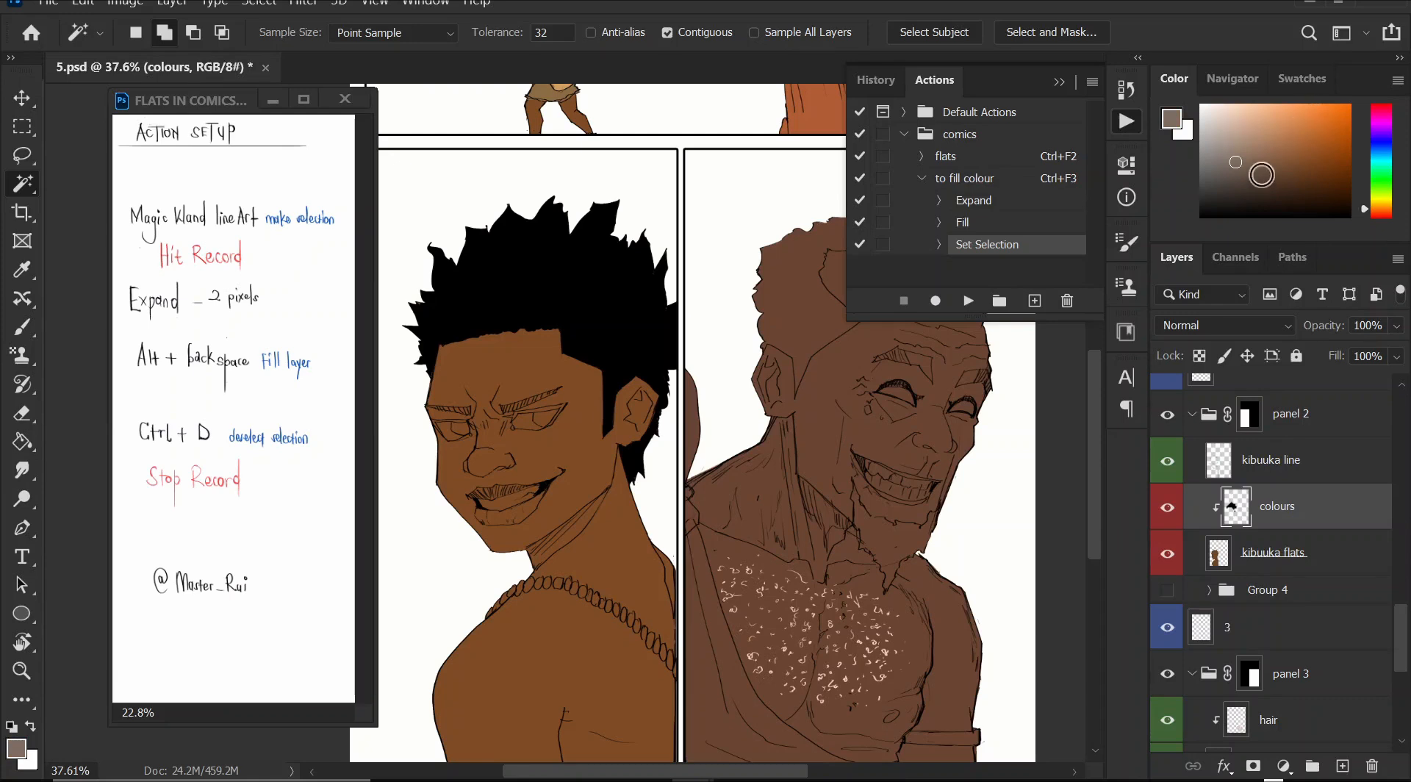
{"action": "left_click", "coordinate": [1203, 107]}
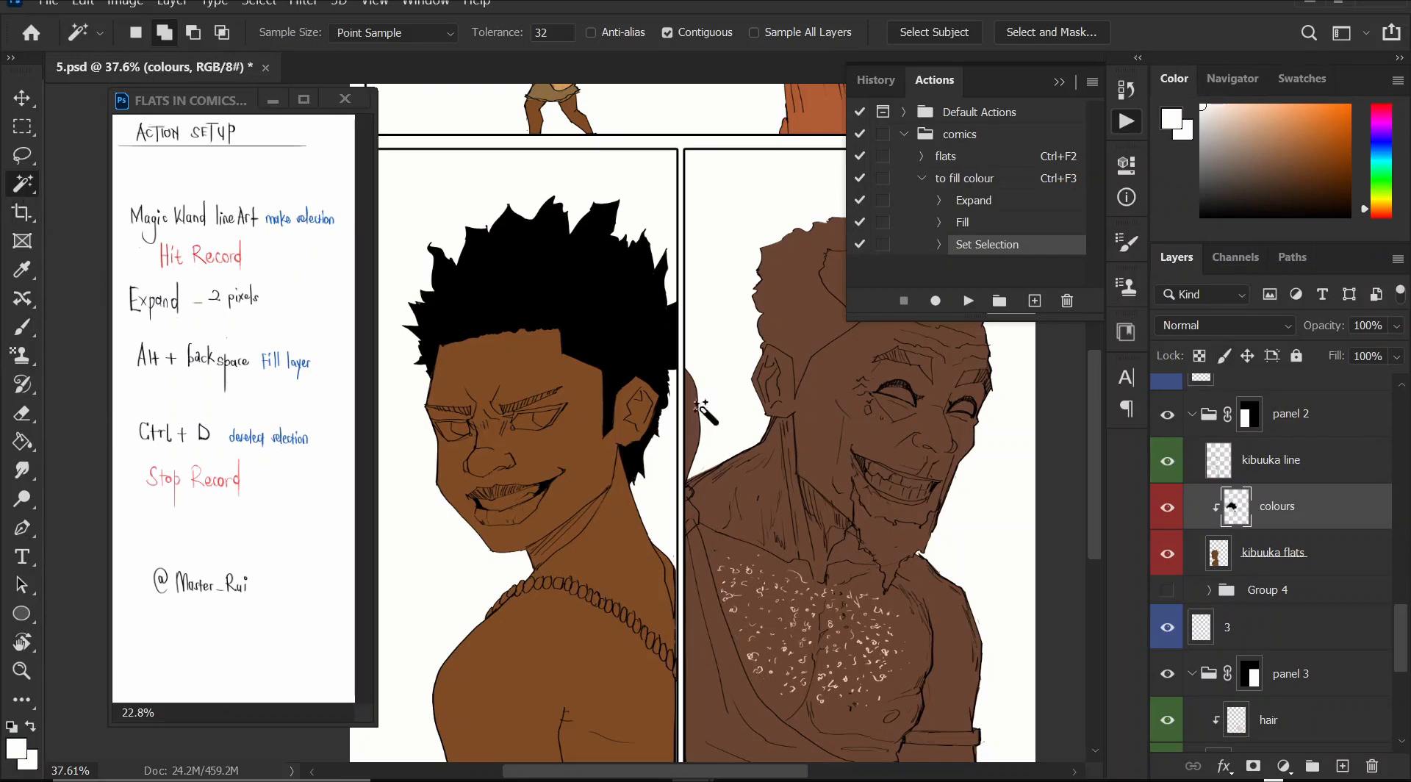
{"action": "left_click", "coordinate": [1204, 492], "text": "alt"}
{"action": "left_click", "coordinate": [1244, 470]}
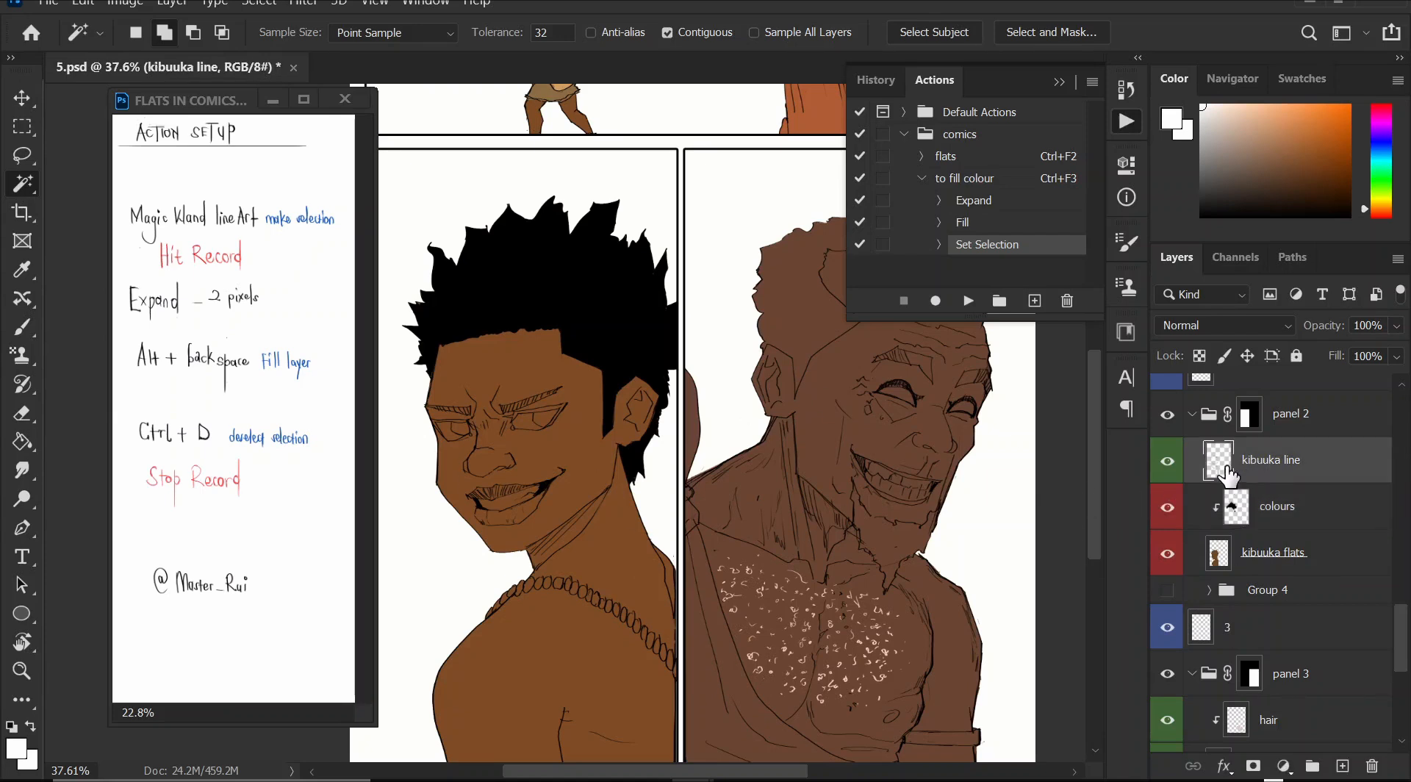
{"action": "left_click", "coordinate": [524, 420]}
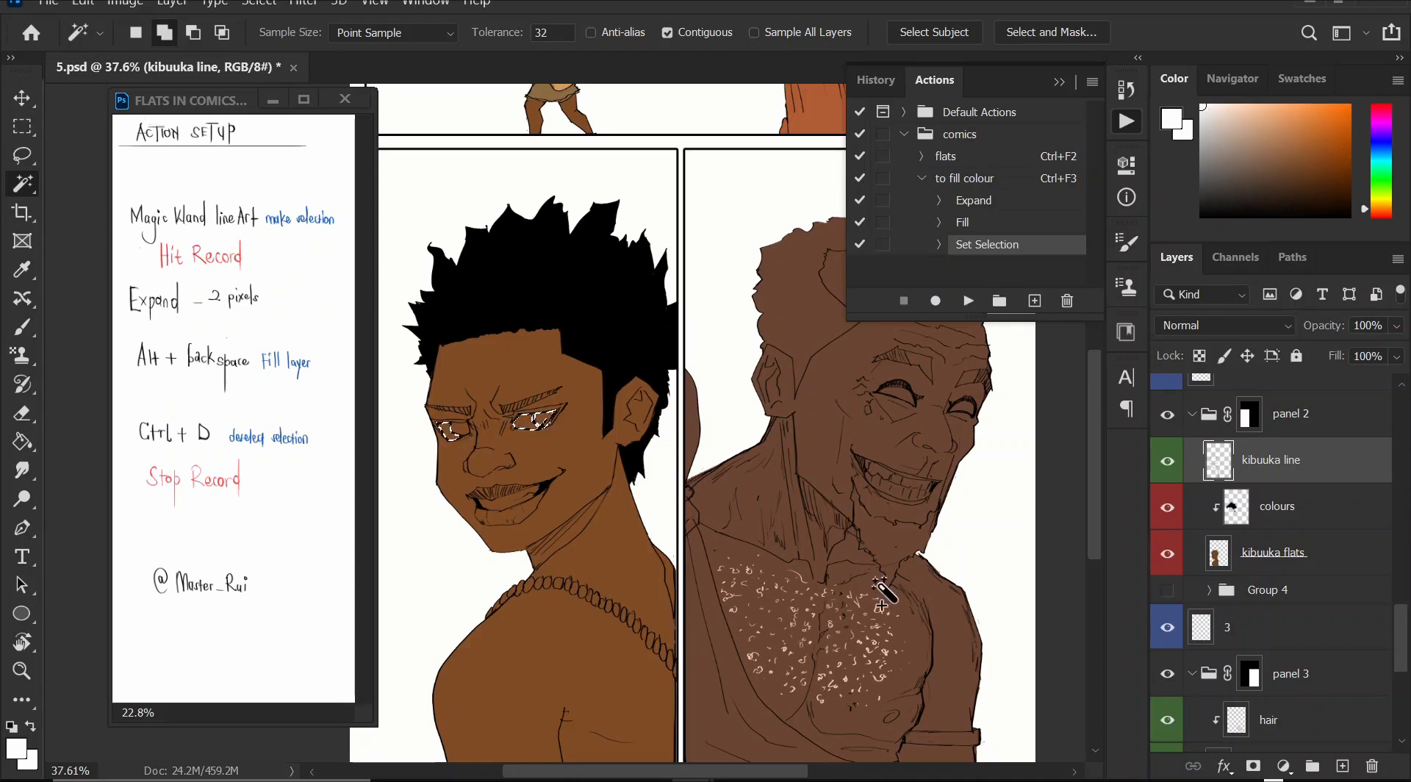
{"action": "left_click", "coordinate": [1264, 515]}
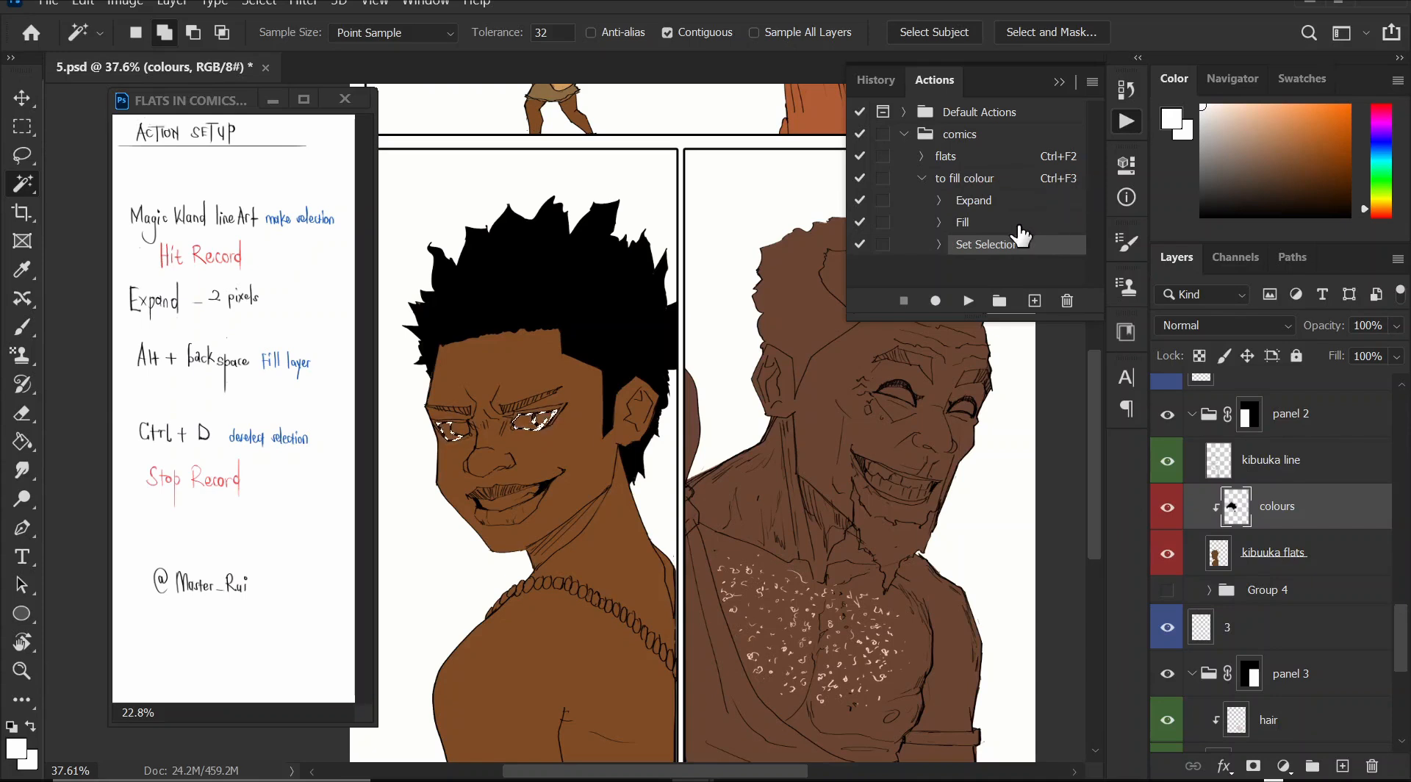
{"action": "key", "text": "ctrl+F3"}
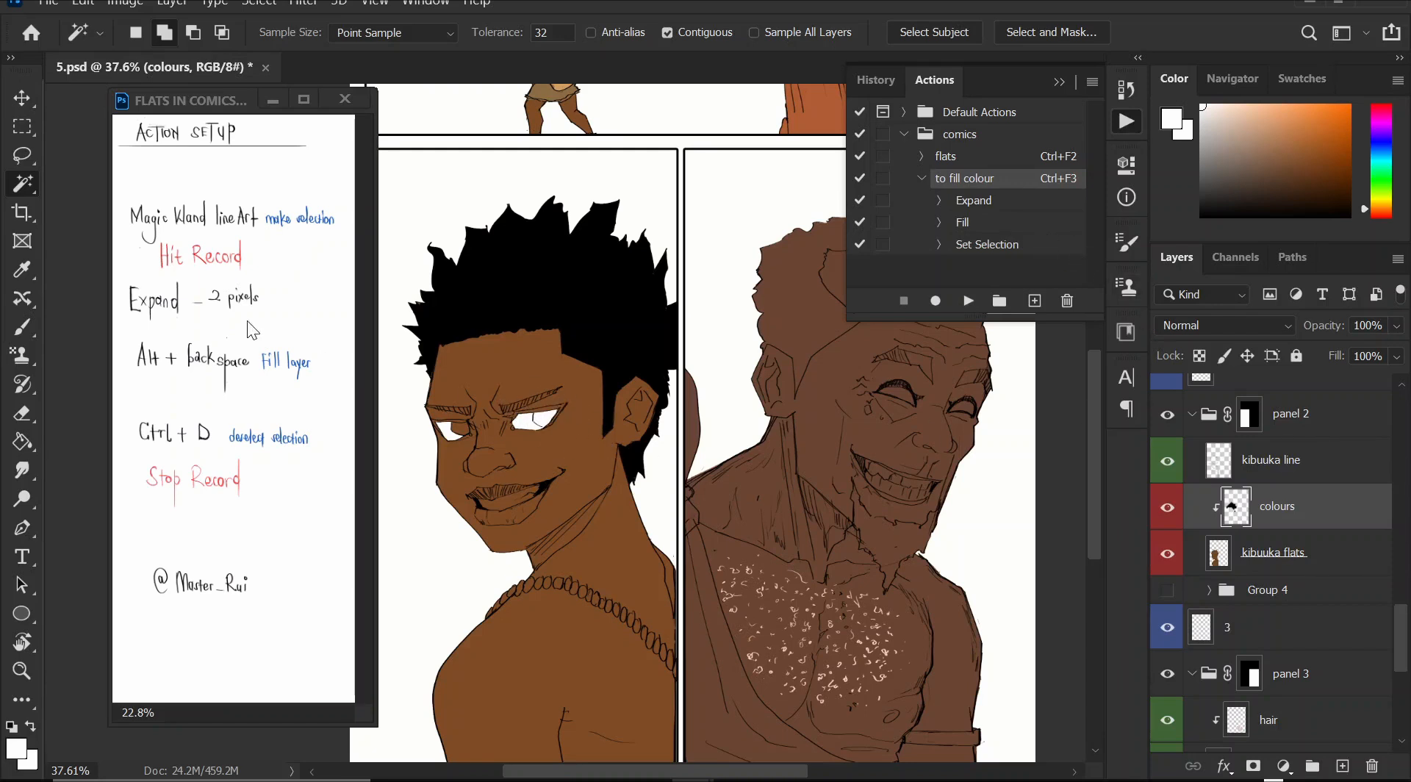
- Close the gap in the iris outline on the kibuuka line layer with a black size 5 brush
{"action": "key", "text": "b"}
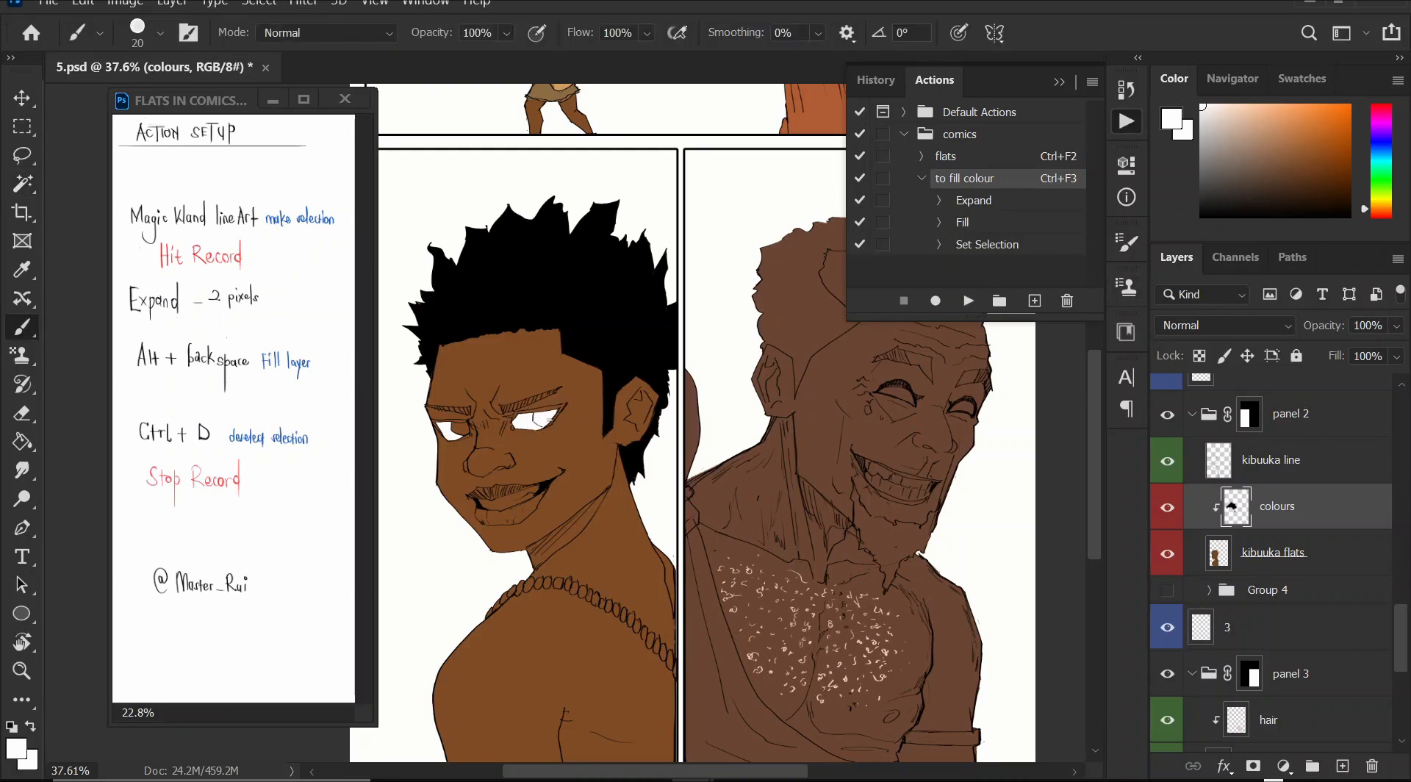
{"action": "mouse_move", "coordinate": [535, 410]}
{"action": "left_mouse_down"}
{"action": "mouse_move", "coordinate": [664, 425]}
{"action": "mouse_move", "coordinate": [695, 496]}
{"action": "left_mouse_up"}
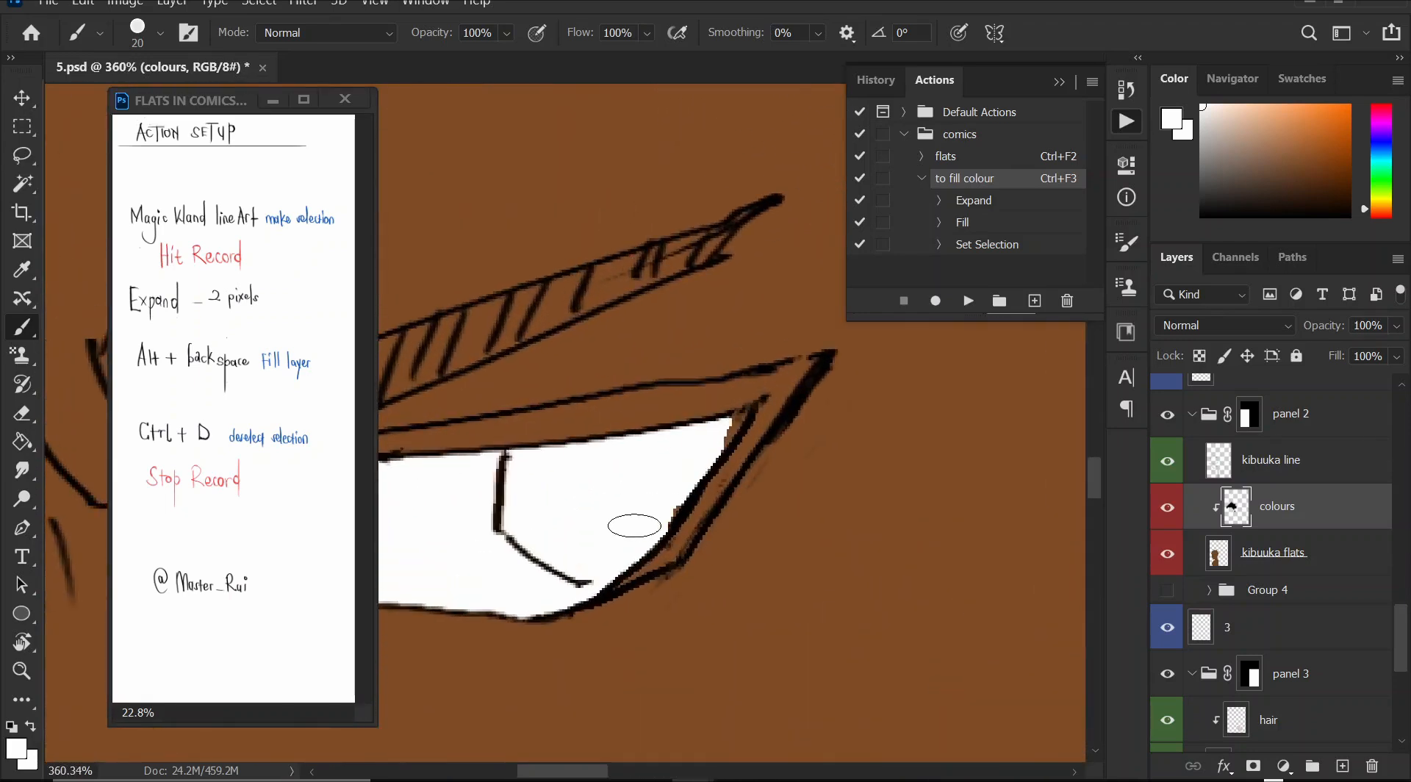
{"action": "left_click", "coordinate": [1249, 462]}
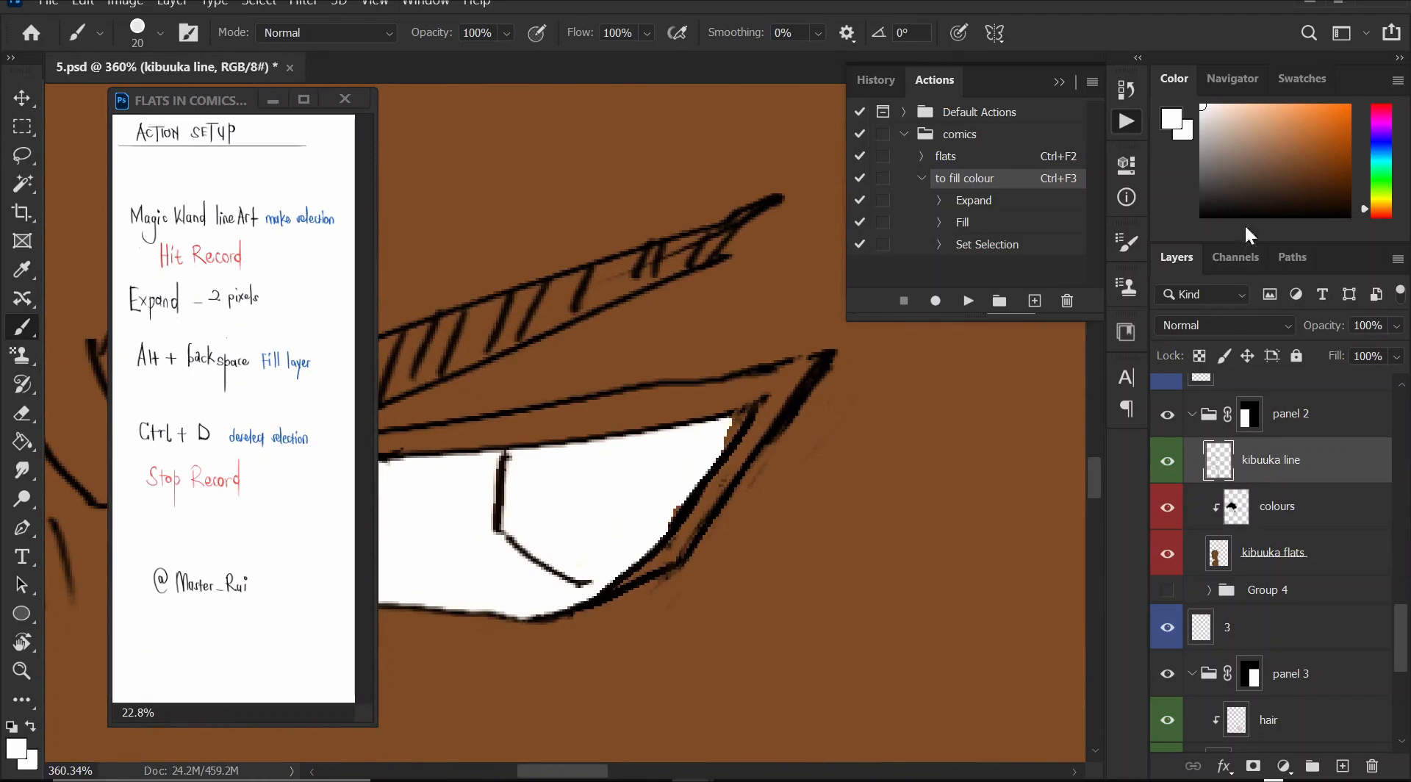
{"action": "key", "text": "d"}
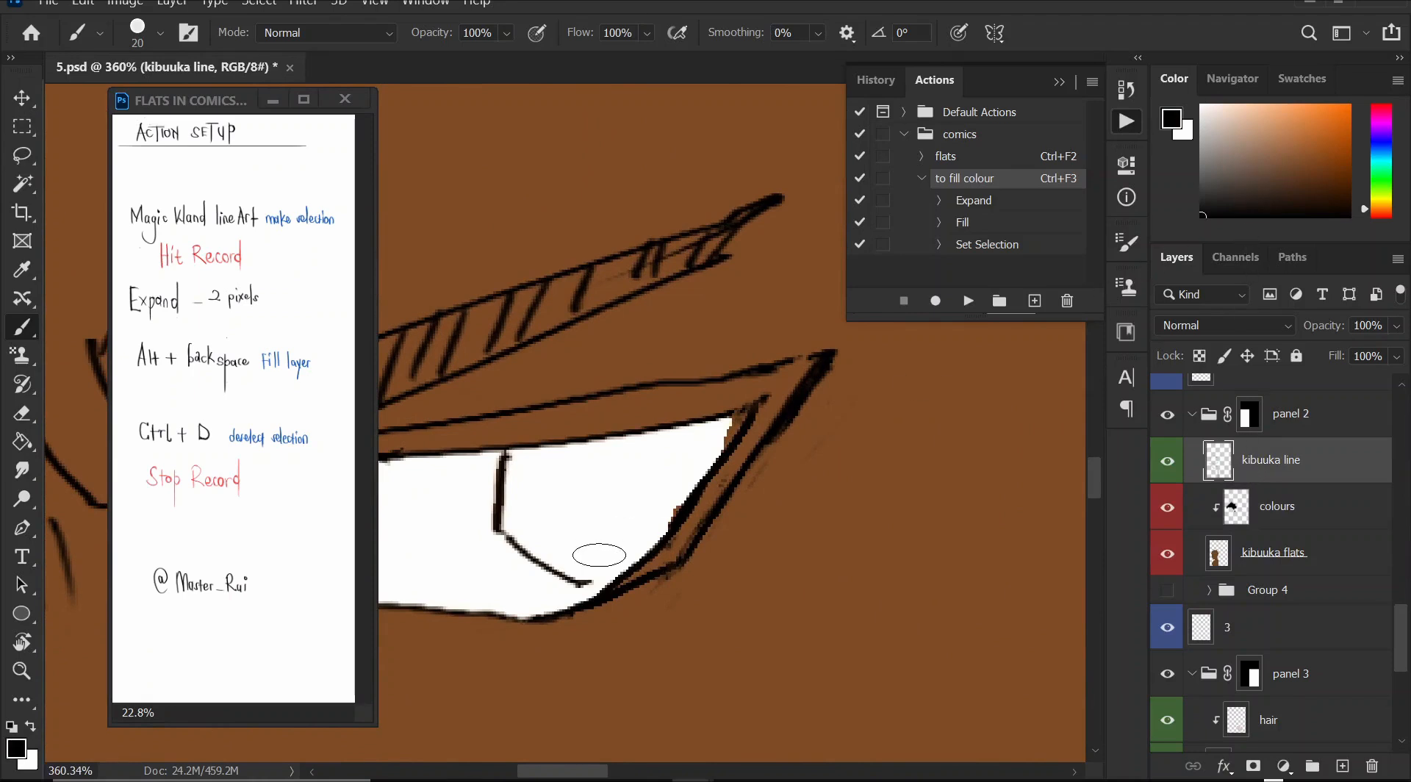
{"action": "key", "text": "bracketleft"}
{"action": "key", "text": "bracketleft"}
{"action": "key", "text": "bracketleft"}
{"action": "key", "text": "bracketleft"}
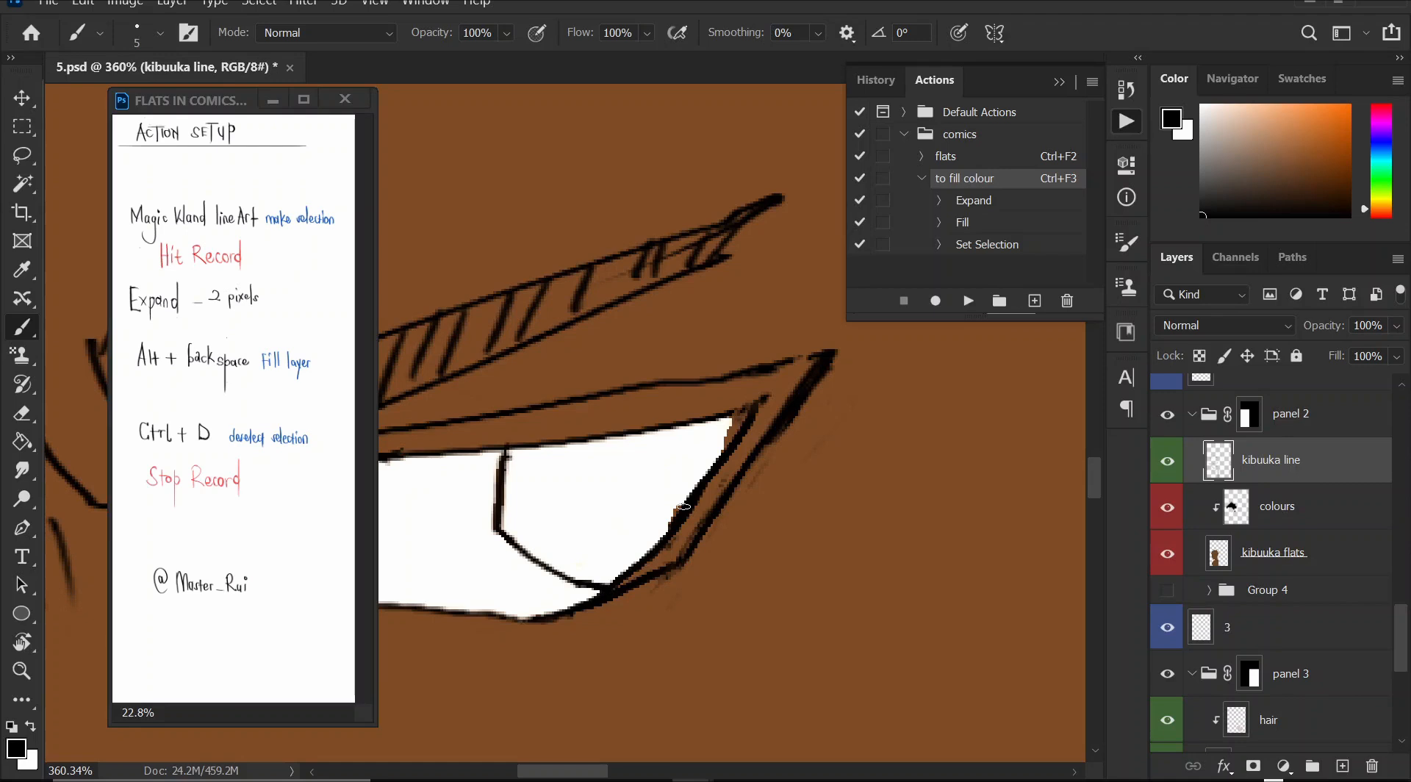
{"action": "left_click_drag", "start_coordinate": [597, 332], "coordinate": [720, 386]}
- Select both irises from the kibuuka line layer with the Magic Wand and fill them black on the colours layer with the recorded action
{"action": "left_click", "coordinate": [23, 184]}
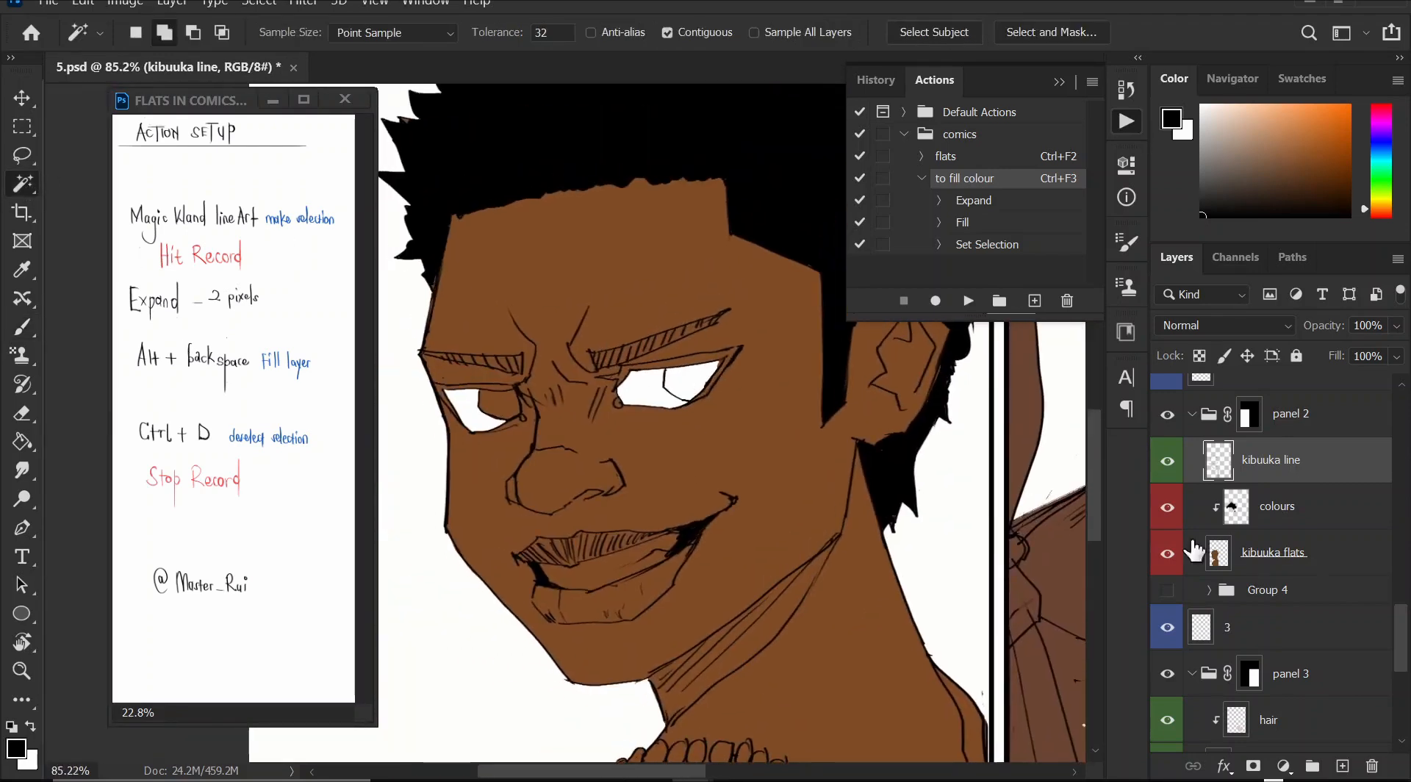
{"action": "left_click", "coordinate": [687, 382]}
{"action": "left_click", "coordinate": [501, 406]}
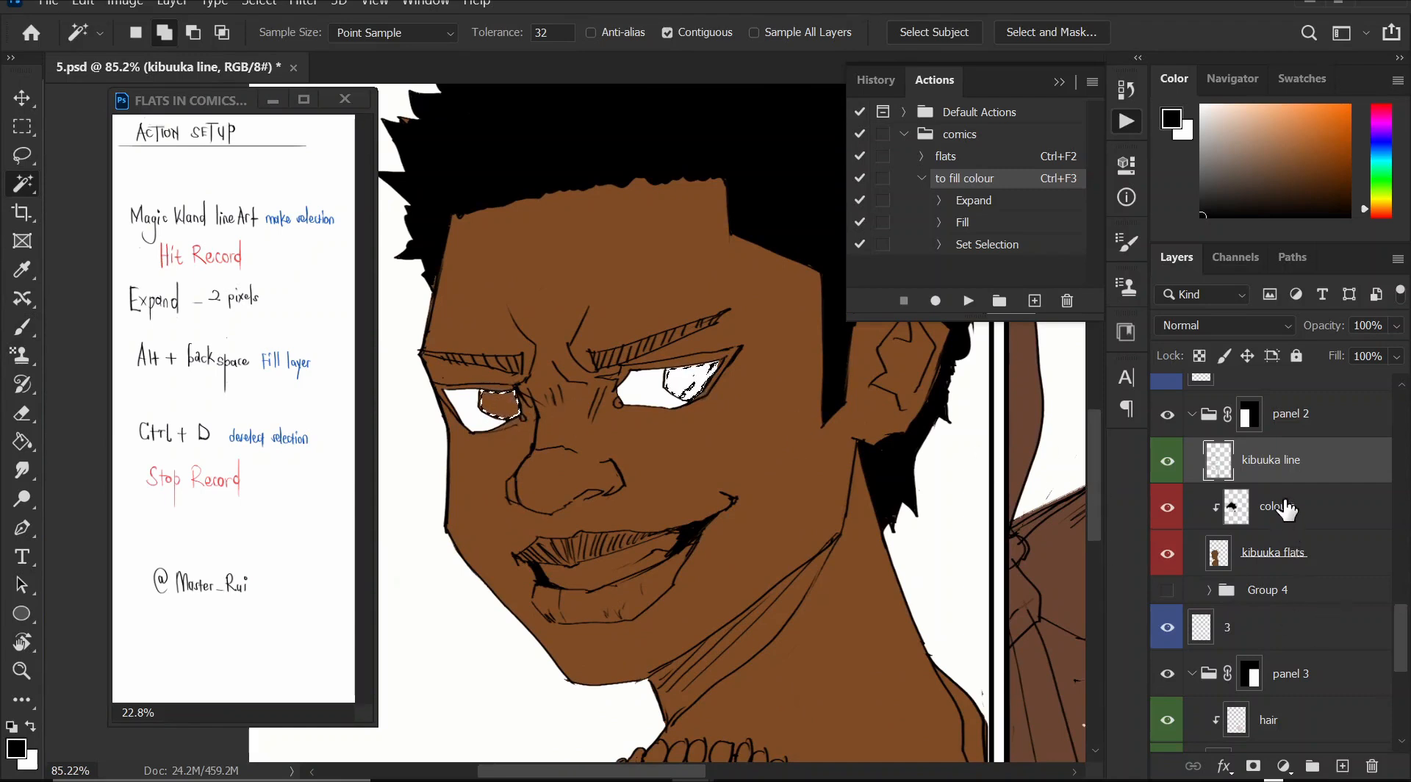
{"action": "left_click", "coordinate": [1319, 506]}
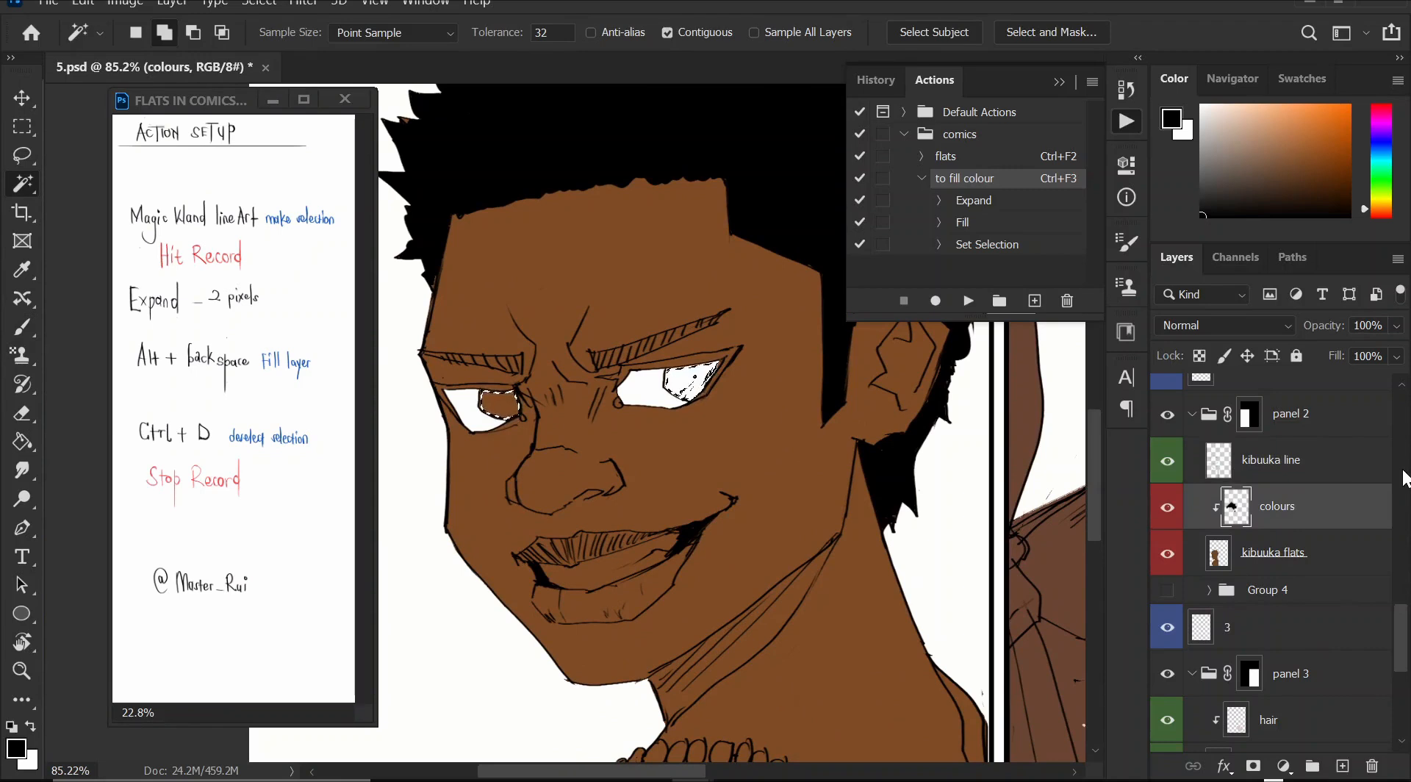
{"action": "key", "text": "ctrl+F3"}
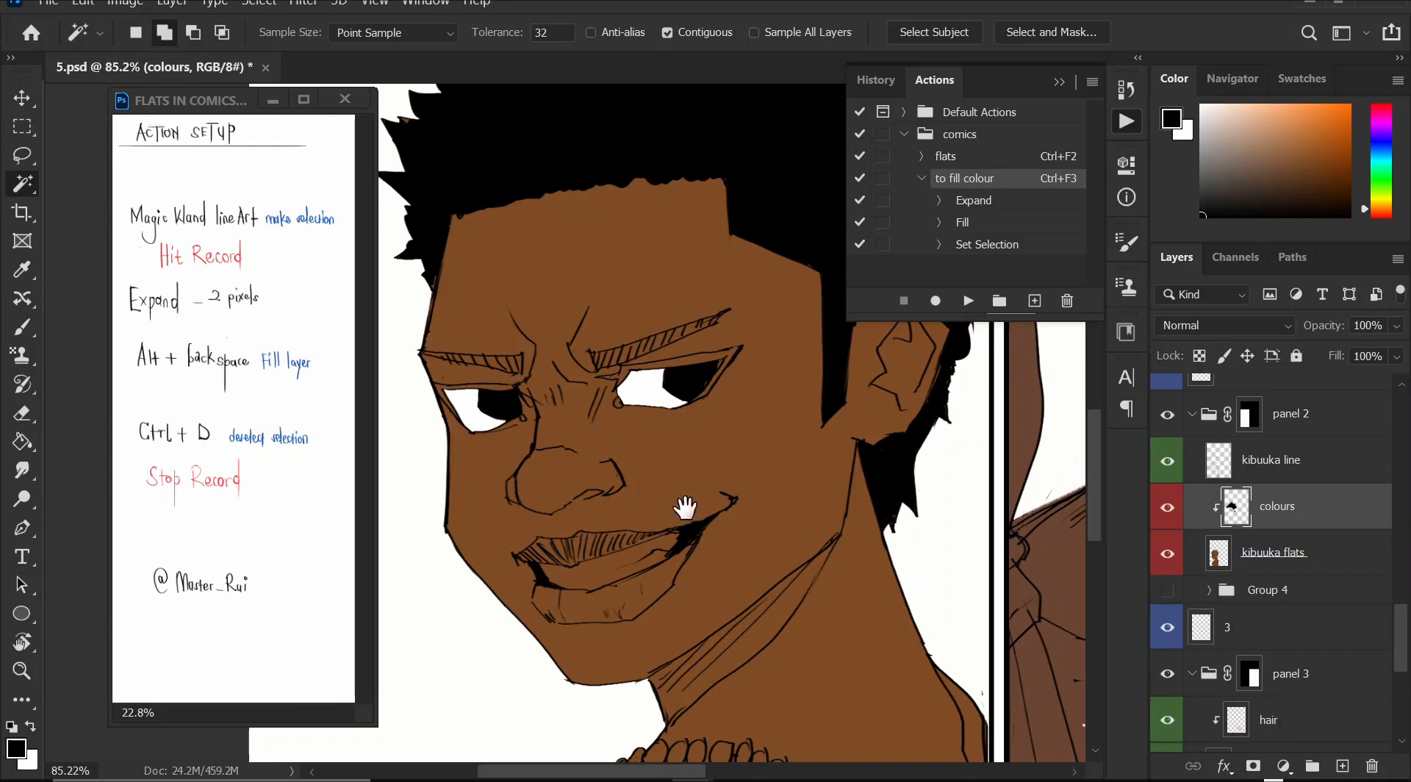
- Fill the character's teeth with off-white on the colours layer using the "to fill colour" action, and make the kibuuka line layer active again
{"action": "scroll", "coordinate": [661, 499], "scroll_direction": "down", "scroll_amount": 5}
{"action": "key", "text": "alt+bracketright"}
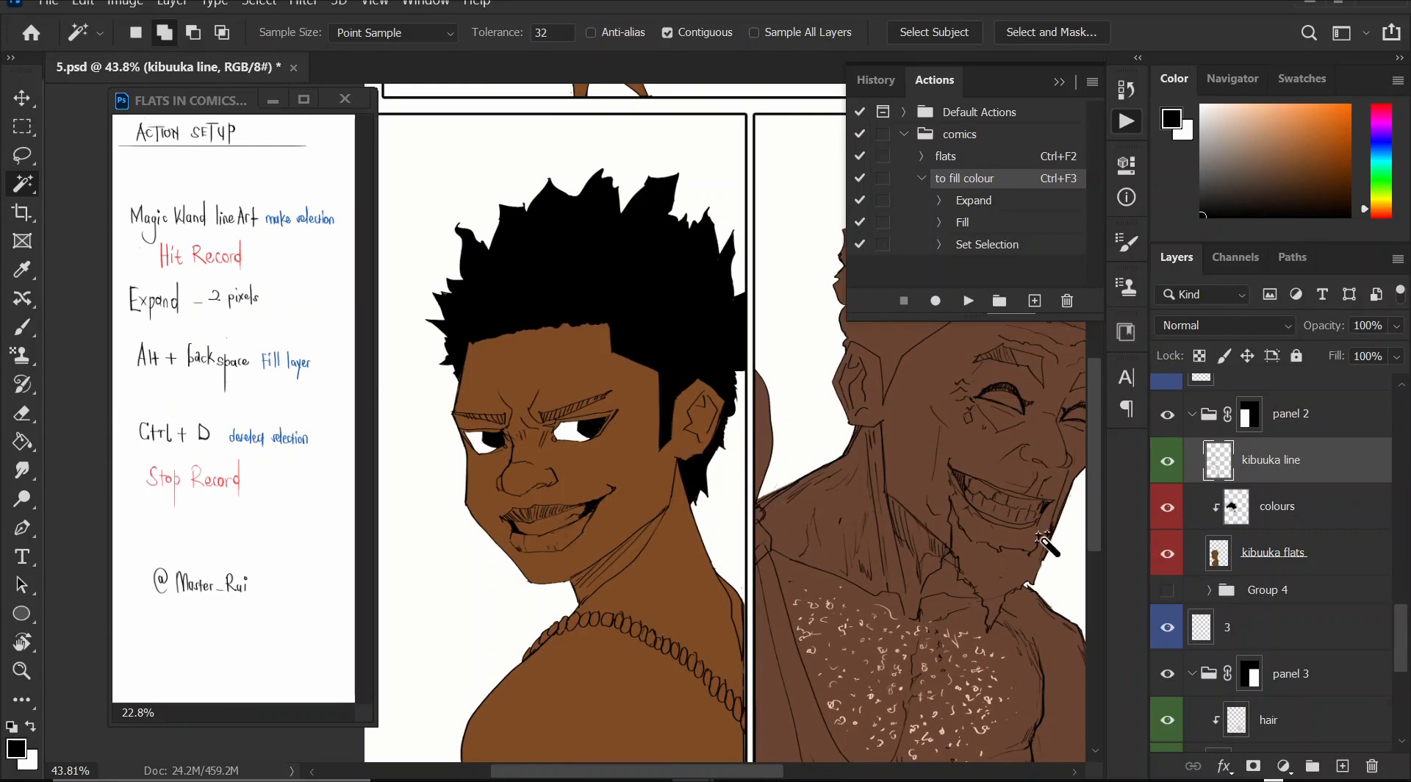
{"action": "left_click", "coordinate": [556, 532]}
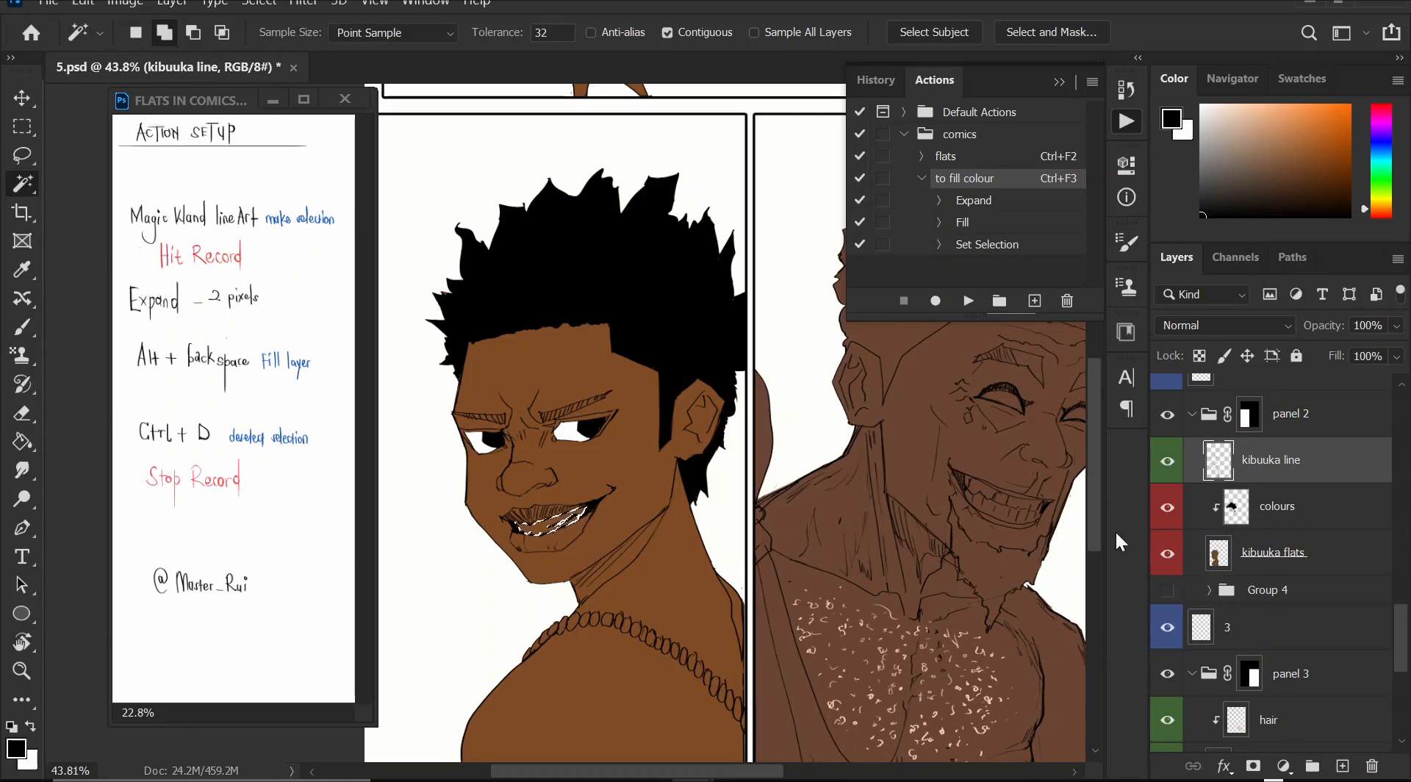
{"action": "left_click", "coordinate": [1259, 515]}
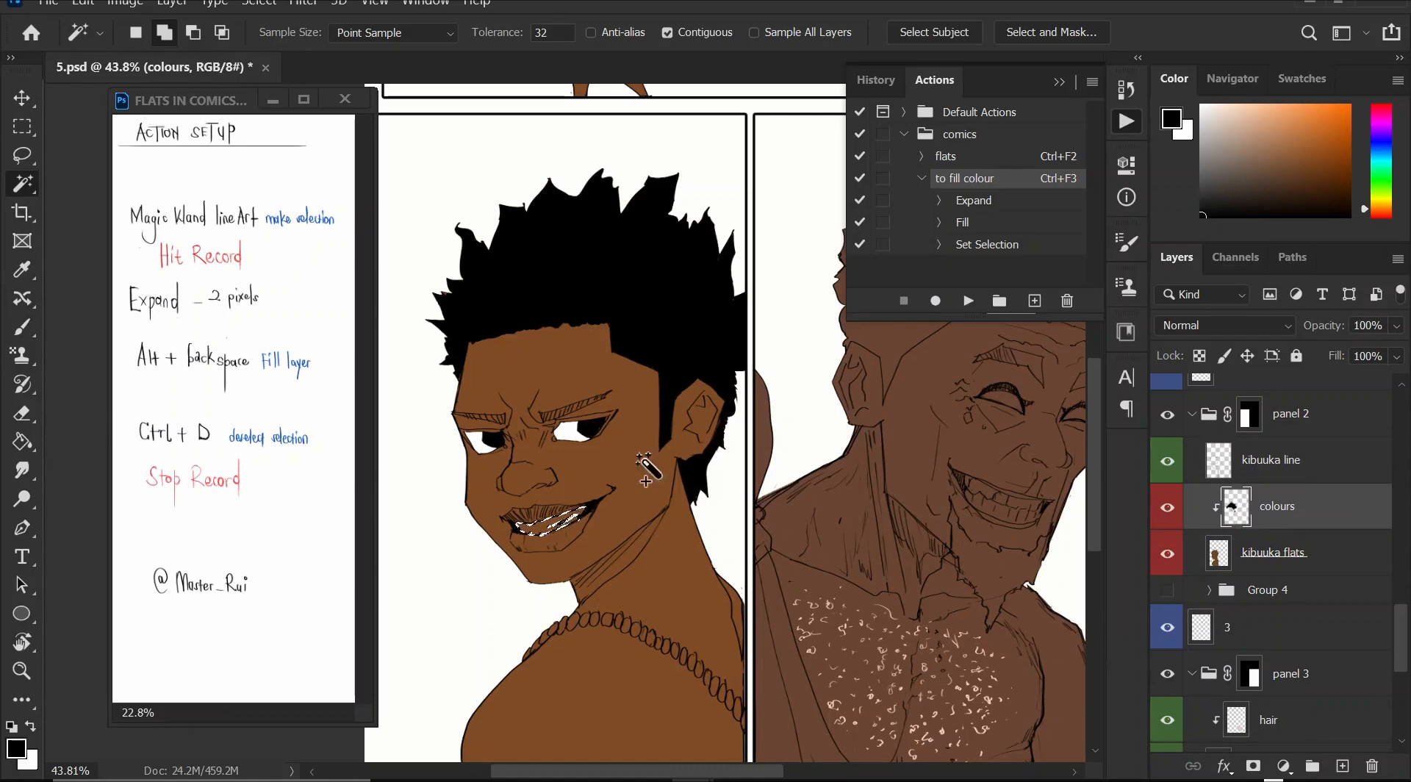
{"action": "left_click_drag", "start_coordinate": [1225, 156], "coordinate": [1211, 114]}
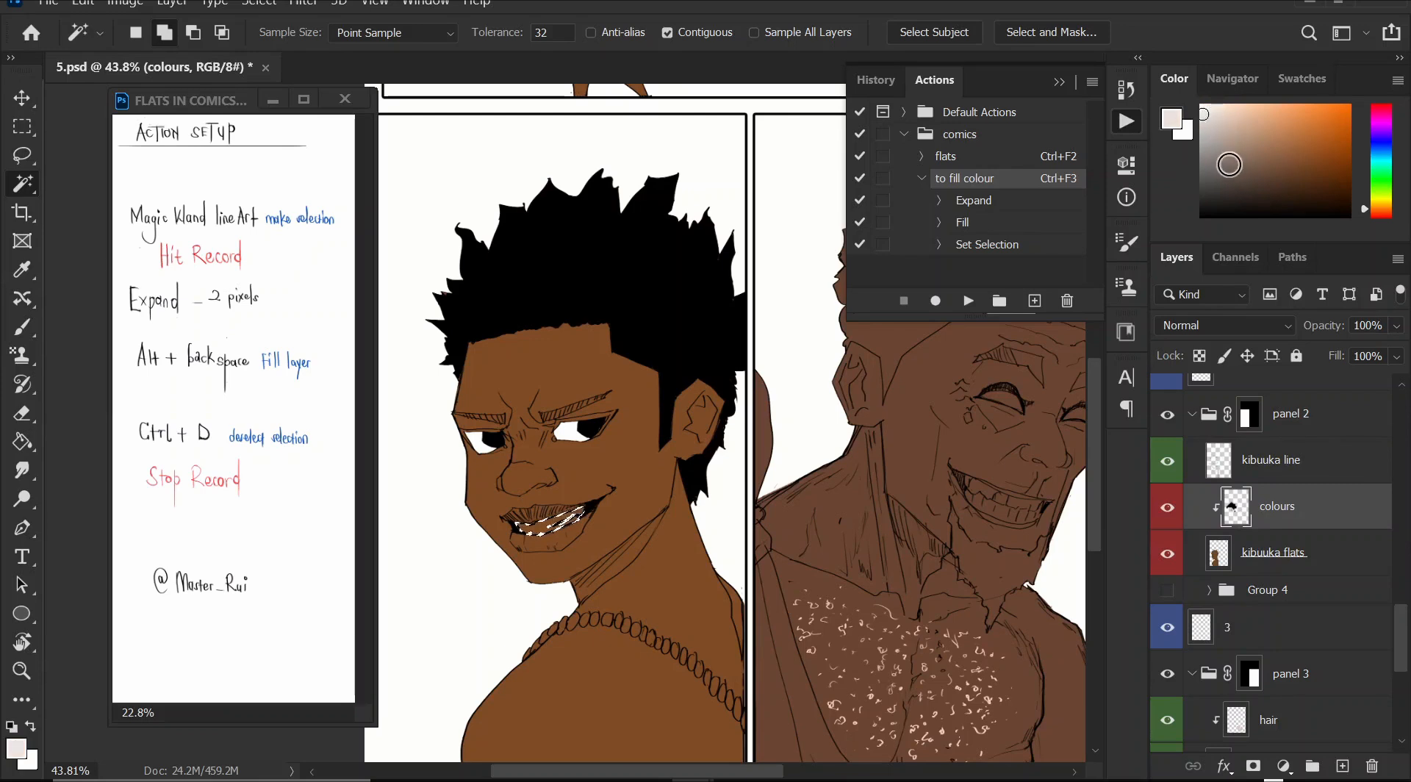
{"action": "key", "text": "ctrl+F3"}
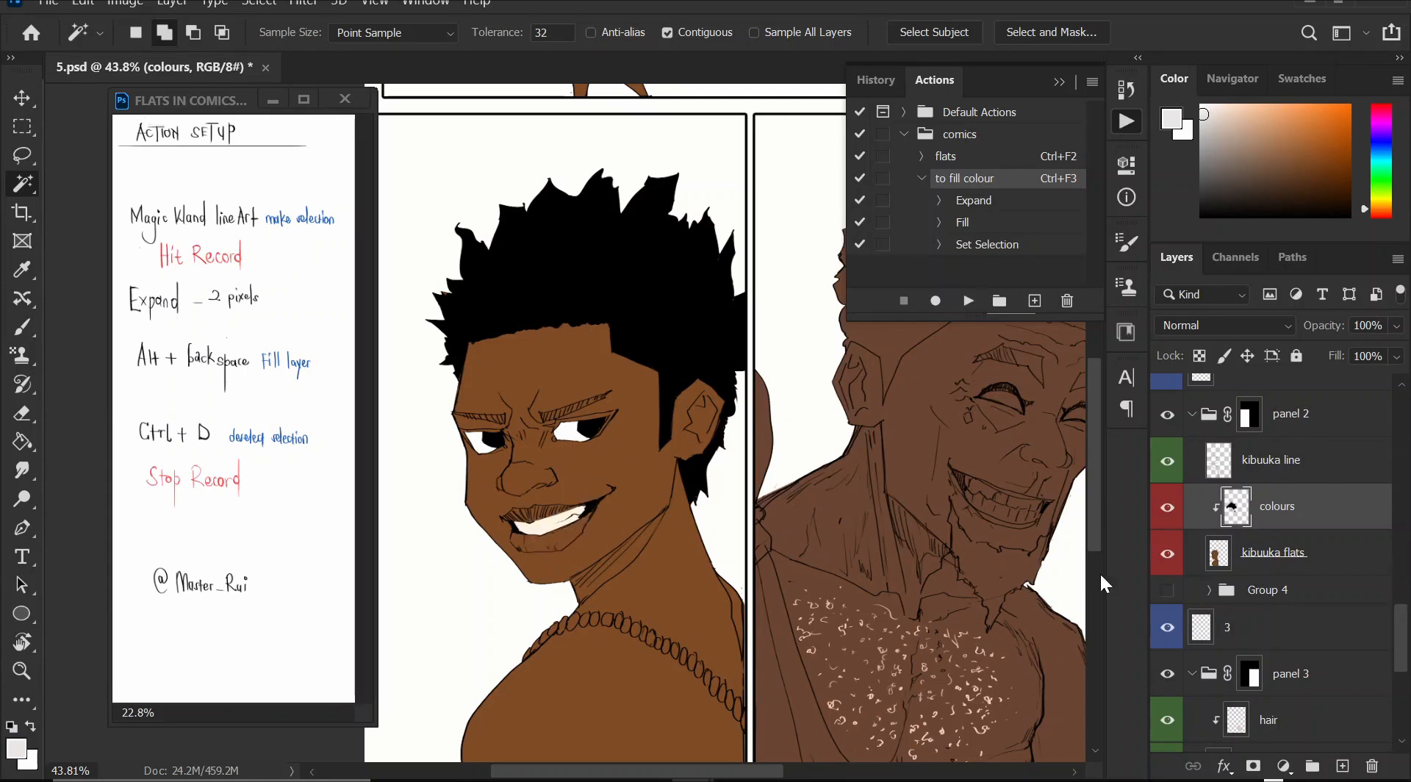
{"action": "left_click", "coordinate": [1265, 468]}
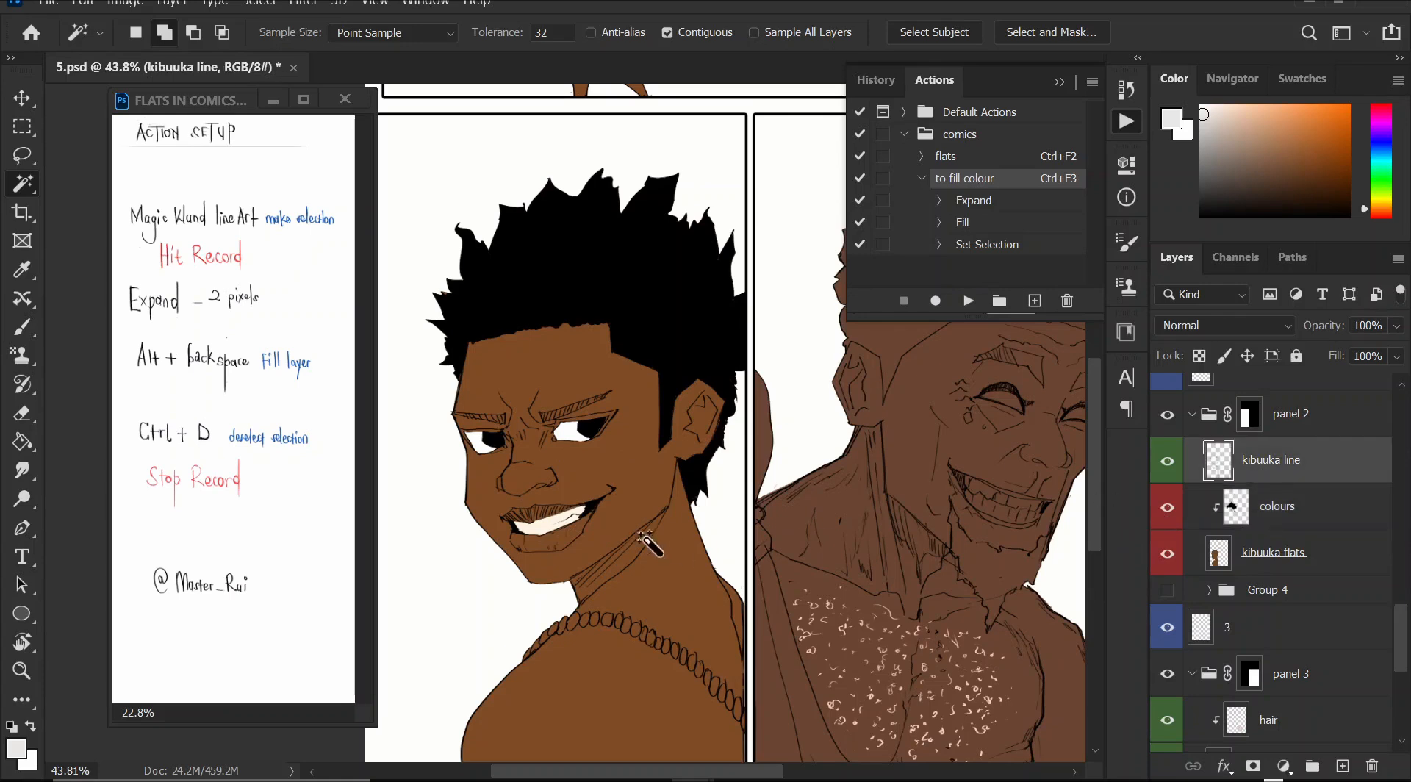
{"action": "left_click", "coordinate": [553, 542]}
{"action": "key", "text": "ctrl+d"}
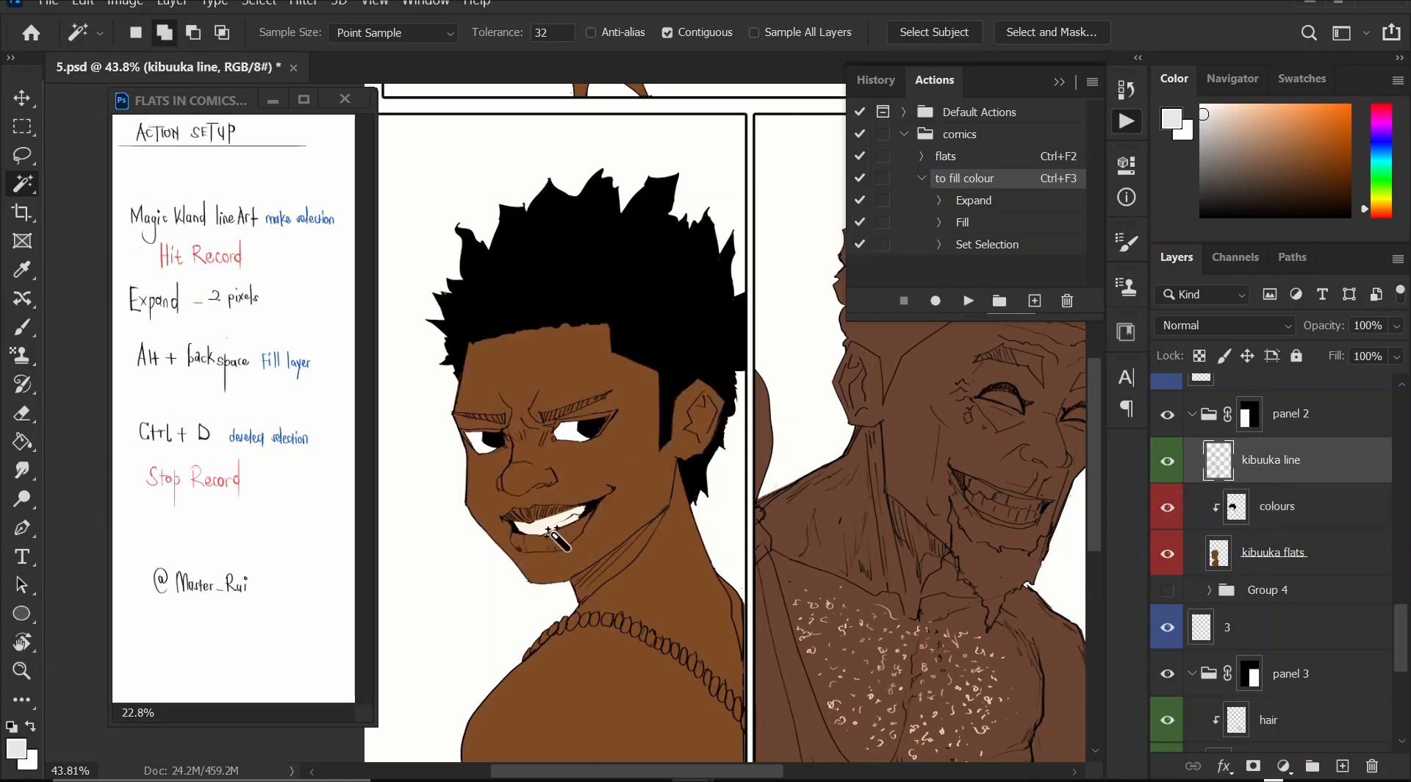
{"action": "left_click", "coordinate": [550, 537]}
{"action": "key", "text": "ctrl+d"}
{"action": "left_click", "coordinate": [550, 537]}
{"action": "key", "text": "ctrl+d"}
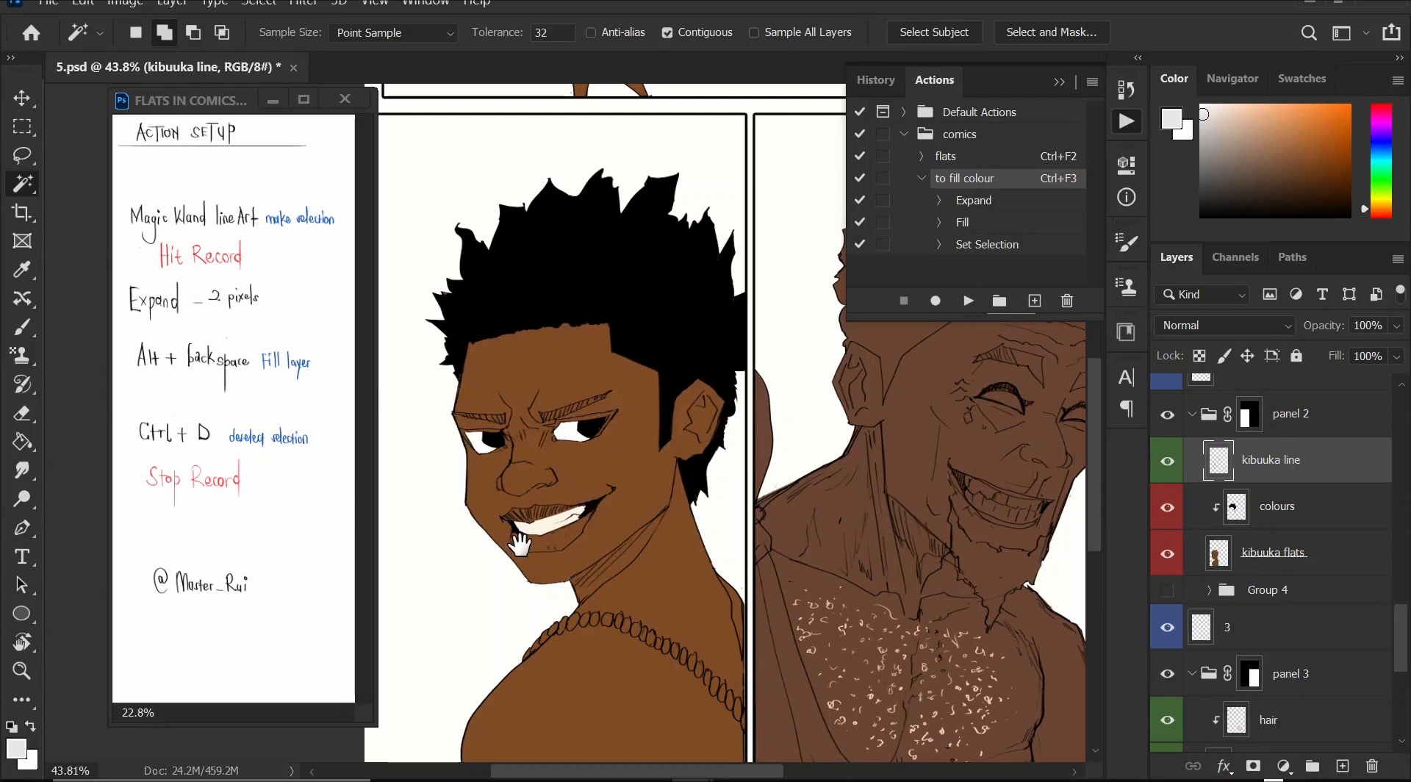
- Close the gaps in the lower lip outline on the kibuuka line layer with a black size 5 brush
{"action": "scroll", "coordinate": [514, 529], "scroll_direction": "up", "scroll_amount": 10}
{"action": "key", "text": "d"}
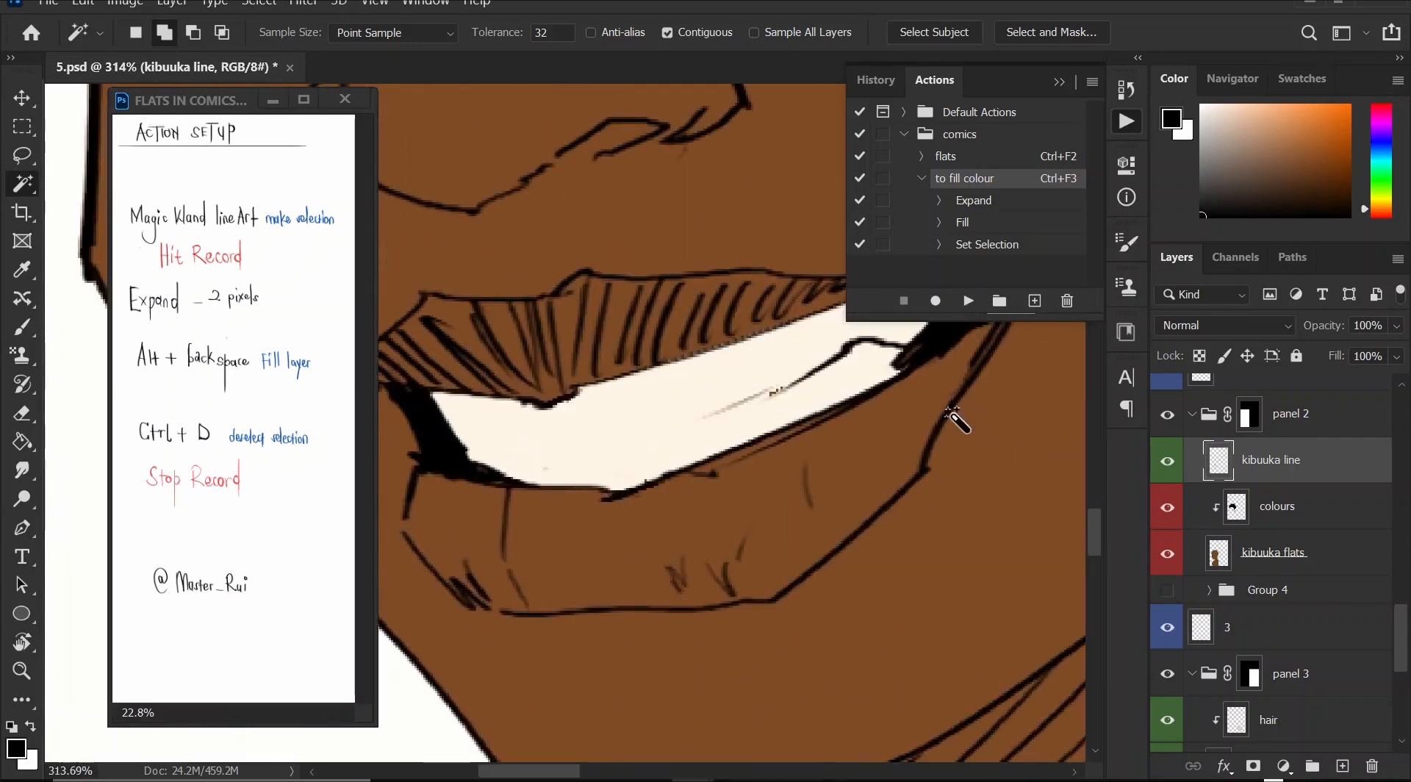
{"action": "left_click", "coordinate": [22, 326]}
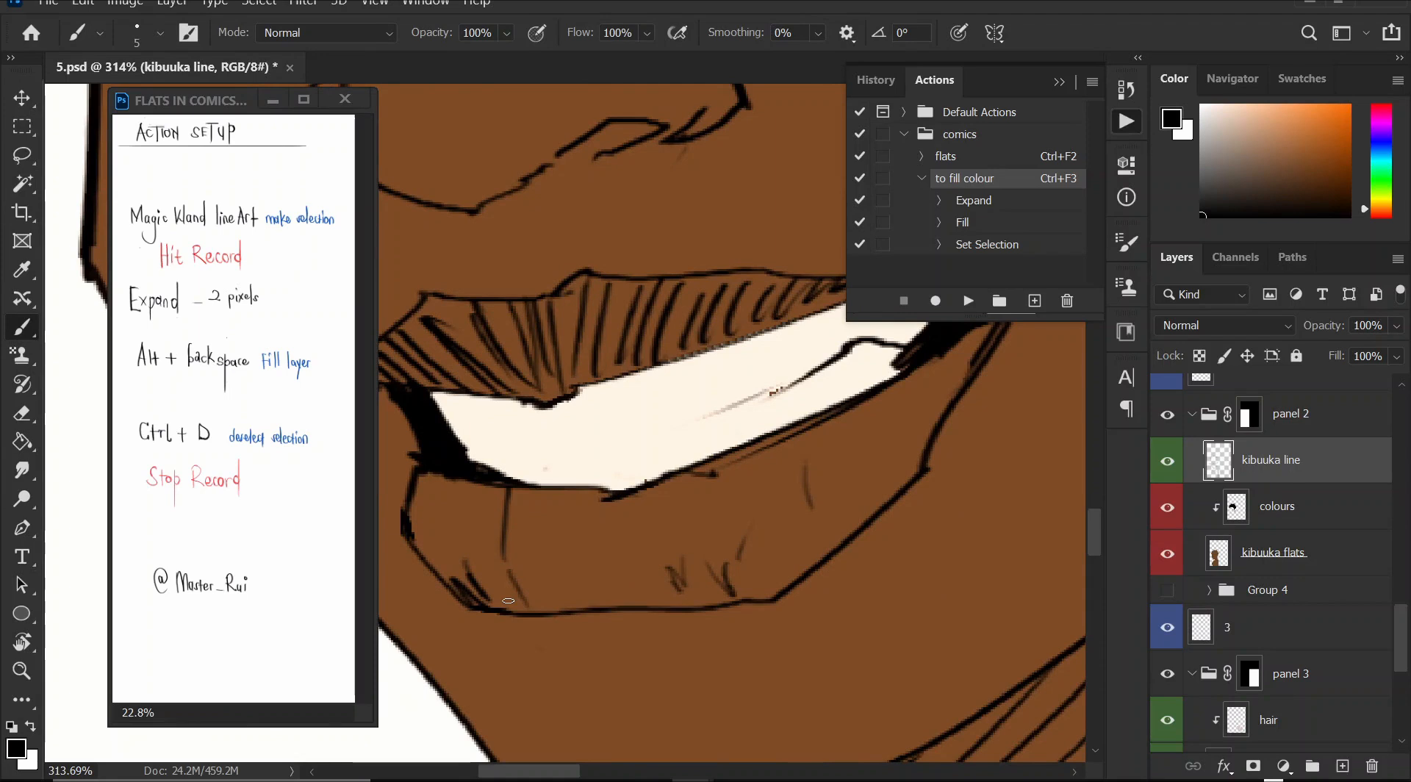
- Select the lower lip from the kibuuka line layer with the Magic Wand, fill it light peach on the colours layer, and deselect
{"action": "scroll", "coordinate": [508, 600], "scroll_direction": "down", "scroll_amount": 5}
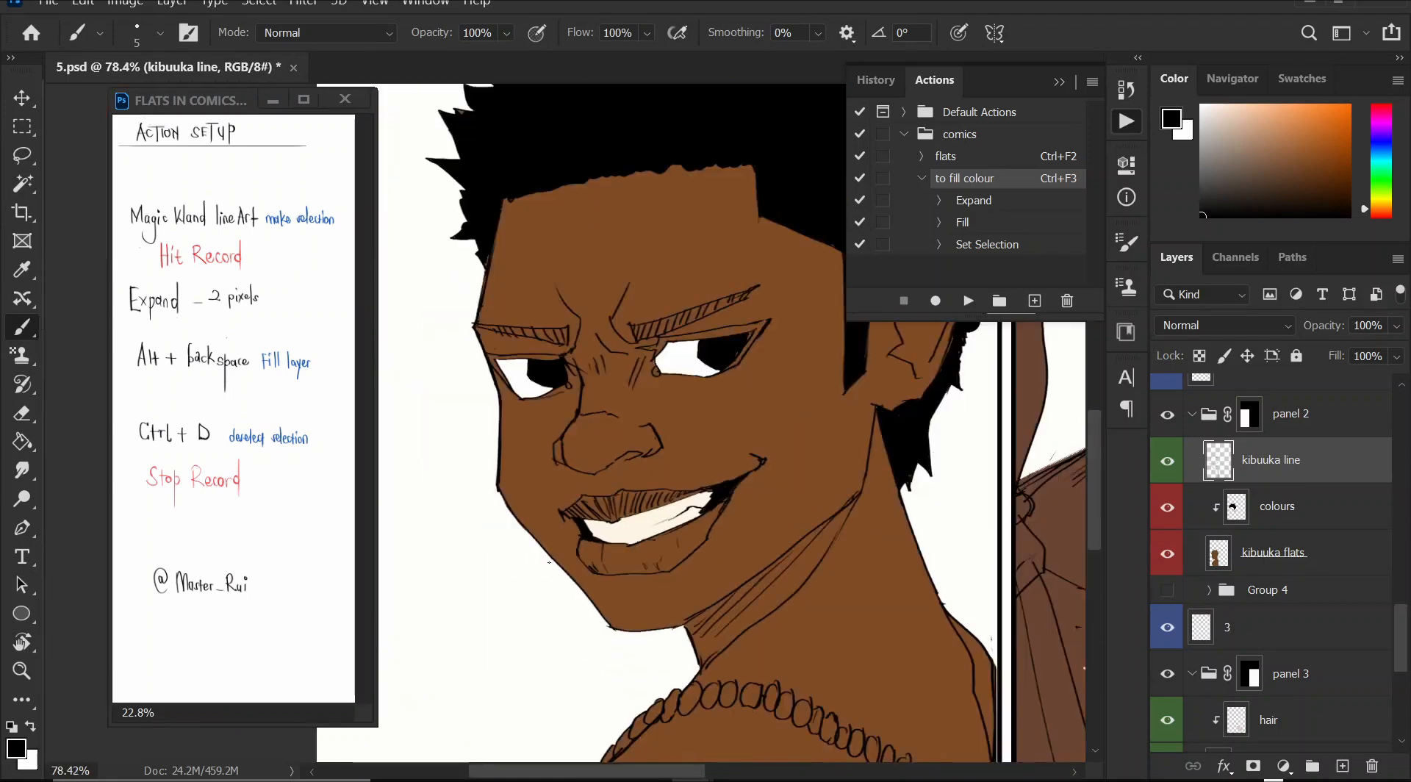
{"action": "scroll", "coordinate": [549, 562], "scroll_direction": "down", "scroll_amount": 3}
{"action": "left_click", "coordinate": [23, 183]}
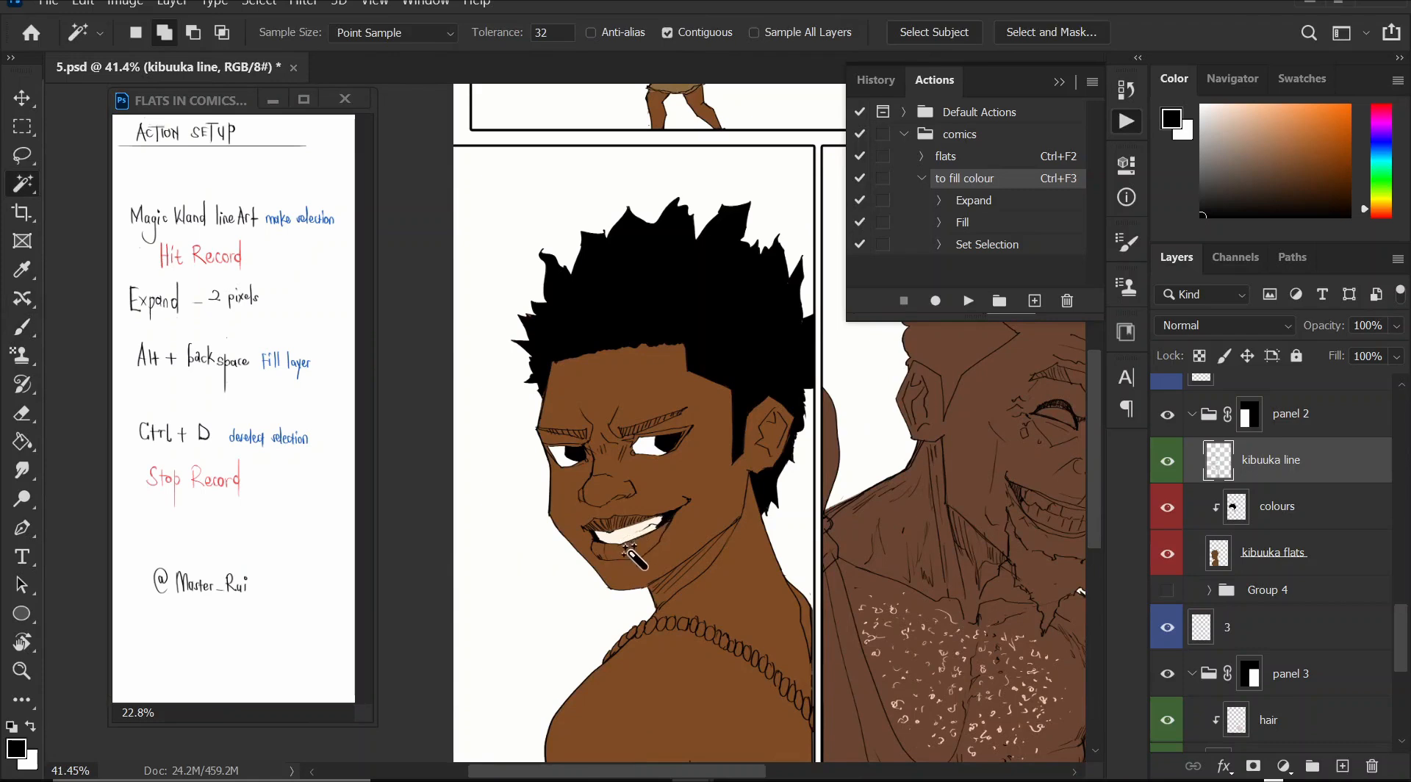
{"action": "left_click", "coordinate": [627, 547]}
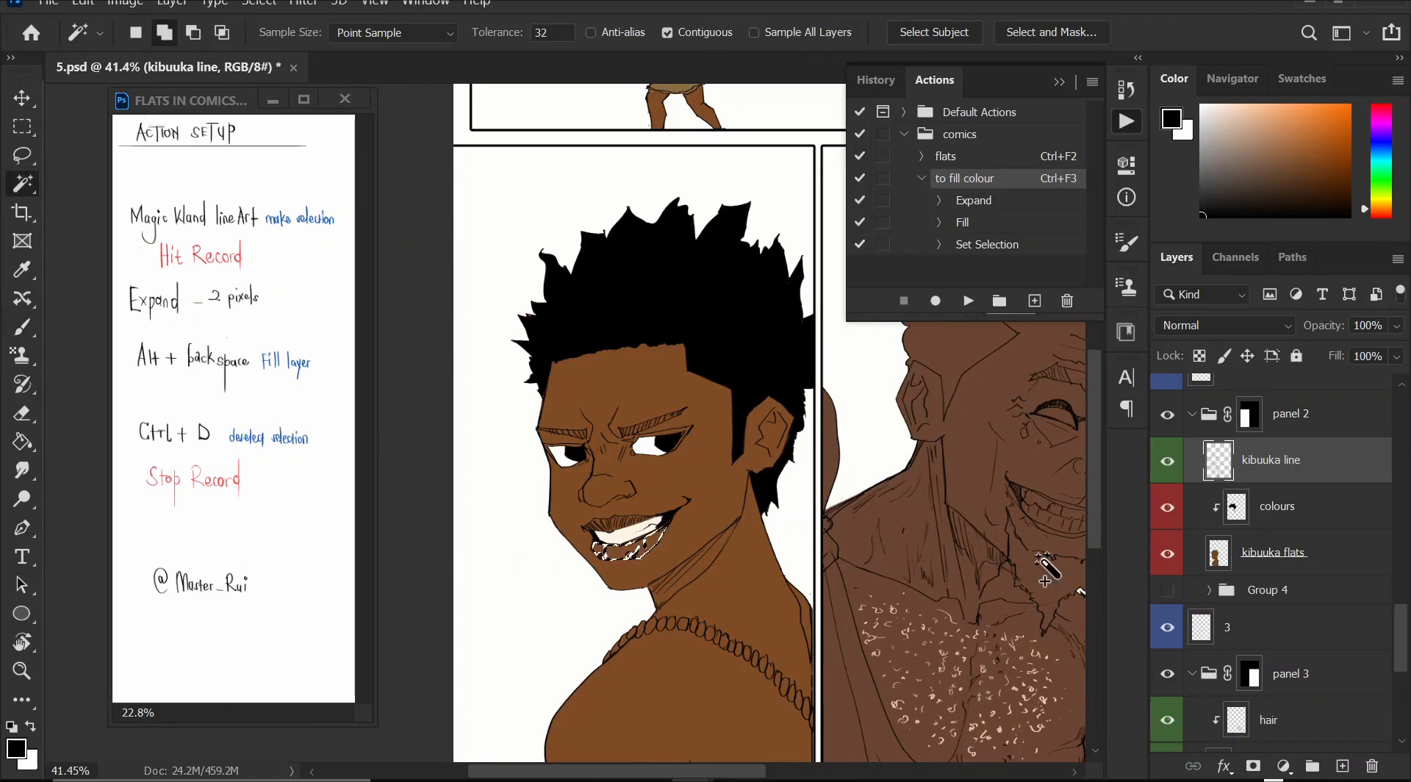
{"action": "left_click", "coordinate": [1265, 507]}
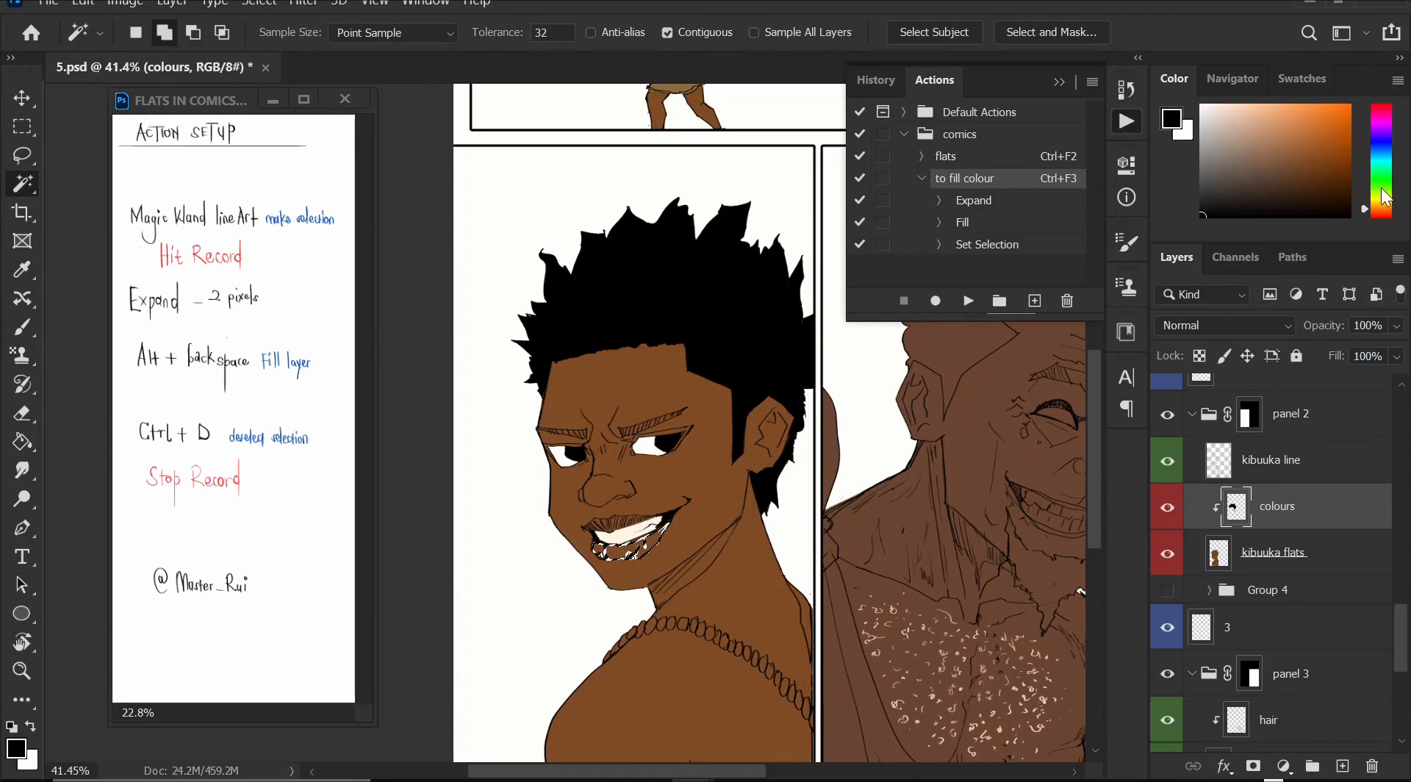
{"action": "left_click_drag", "start_coordinate": [1271, 137], "coordinate": [1259, 125]}
{"action": "key", "text": "alt+BackSpace"}
{"action": "key", "text": "ctrl+d"}
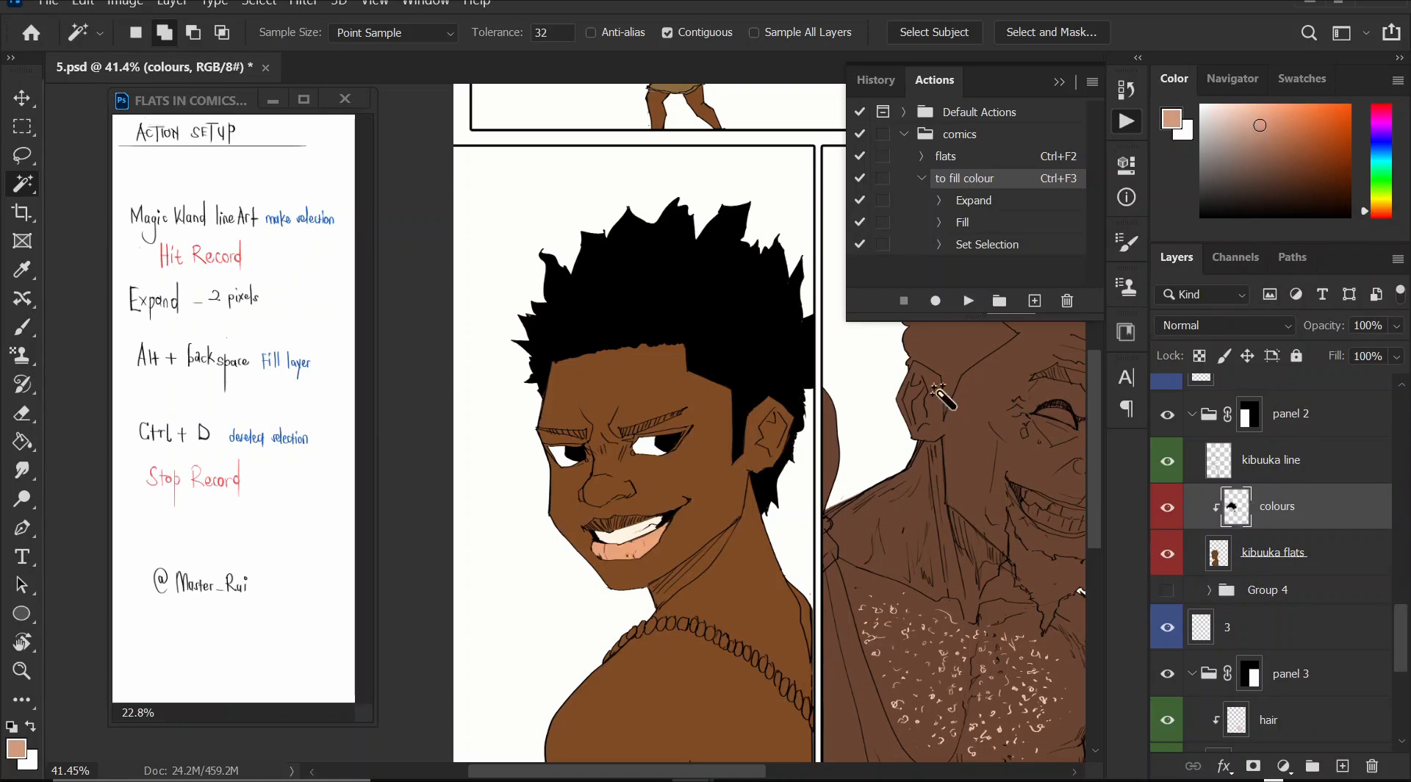
{"action": "scroll", "coordinate": [654, 503], "scroll_direction": "down", "scroll_amount": 2}
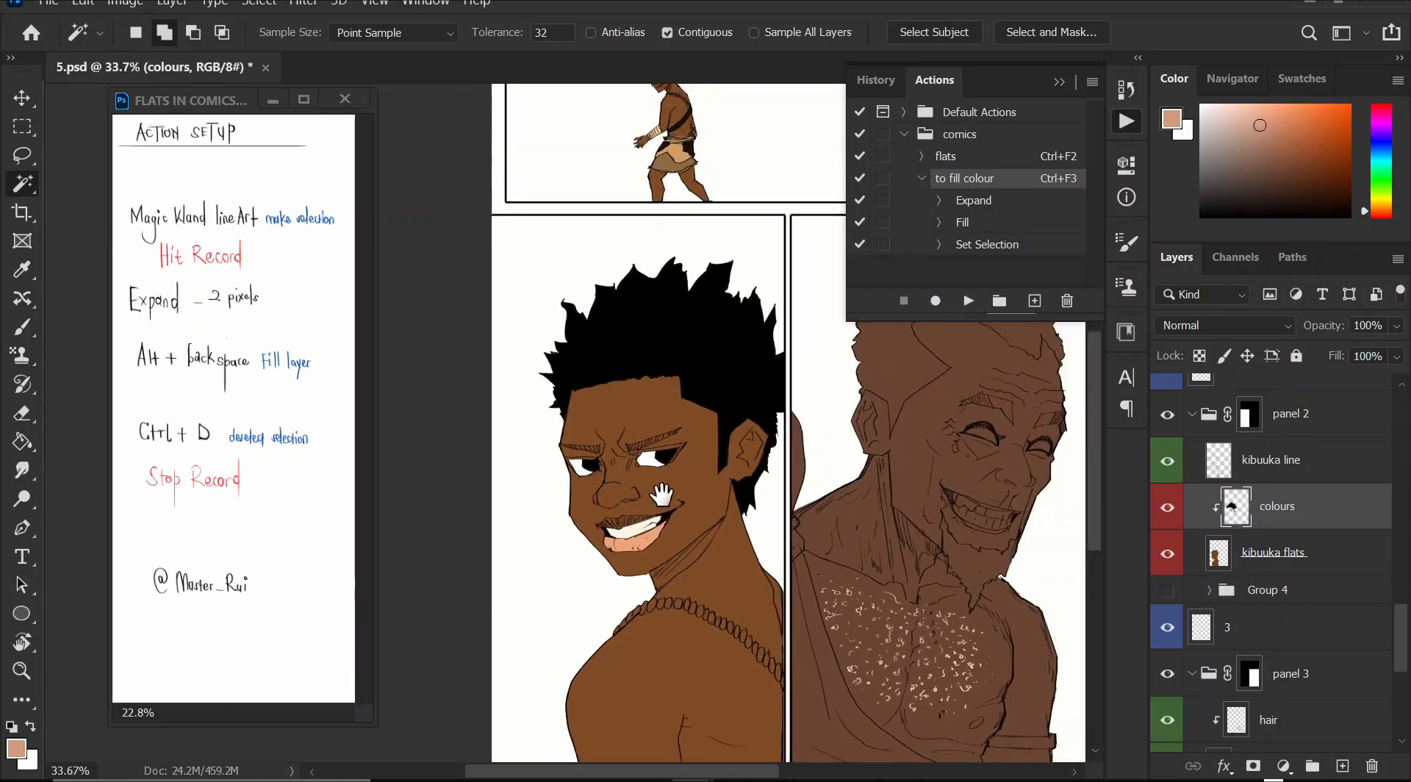
{"action": "left_click_drag", "start_coordinate": [662, 495], "coordinate": [596, 480]}
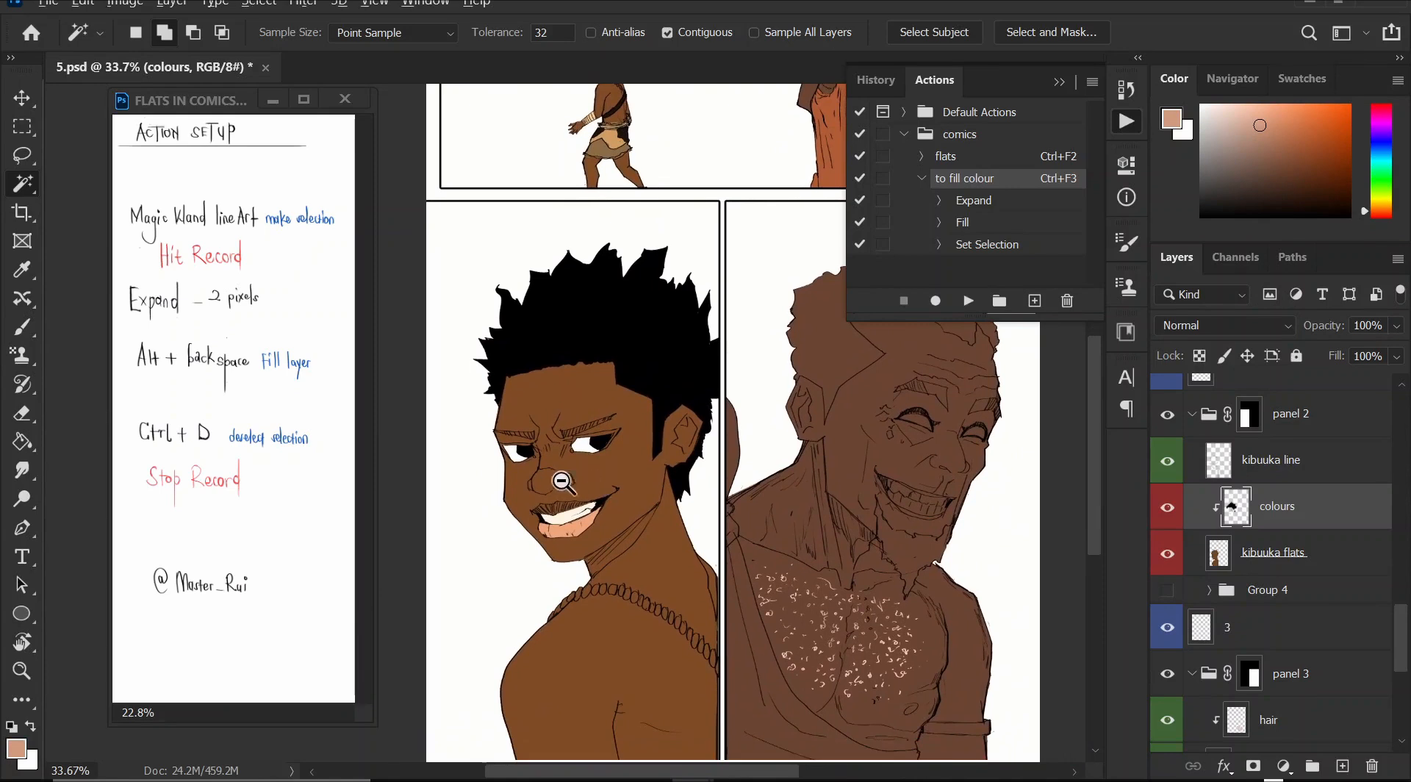
{"action": "scroll", "coordinate": [562, 482], "scroll_direction": "up", "scroll_amount": 2}
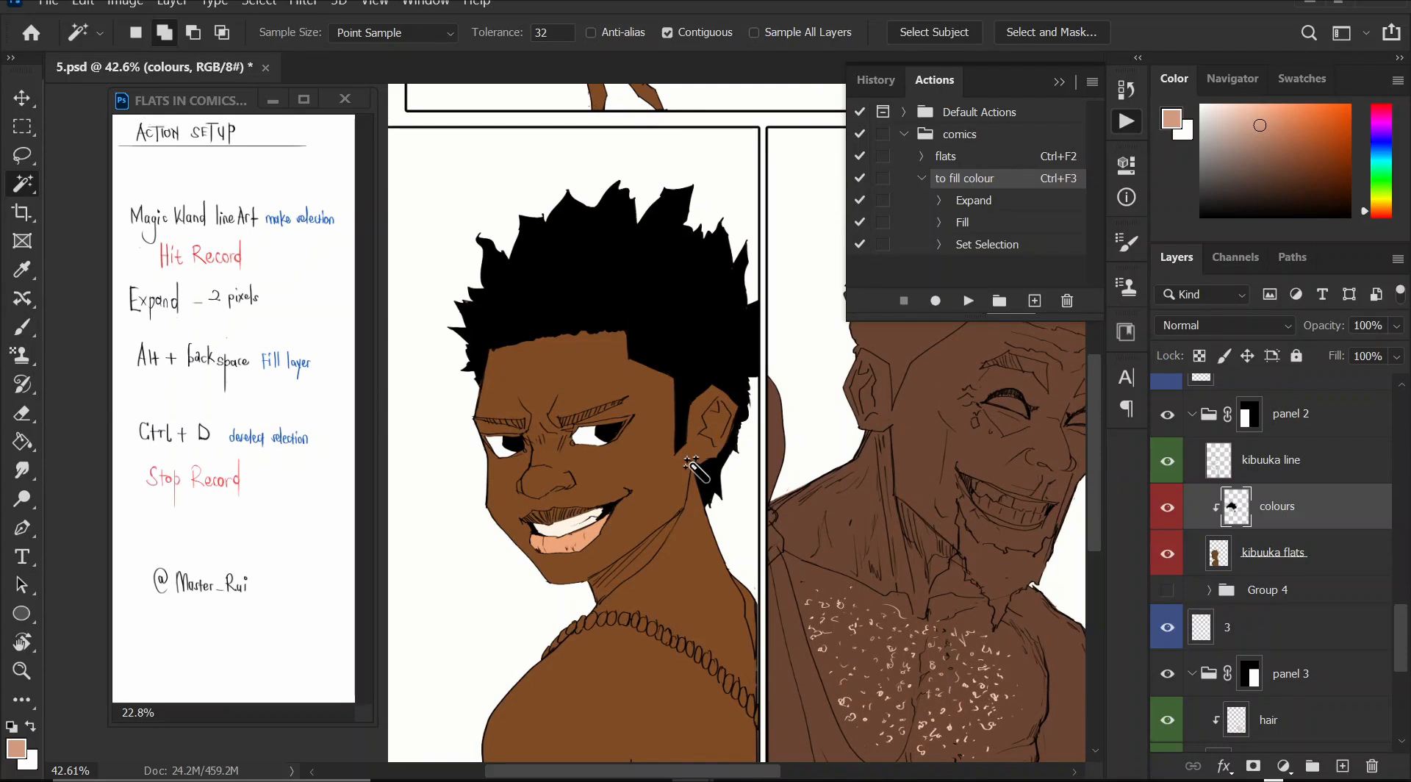
{"action": "left_click_drag", "start_coordinate": [665, 488], "coordinate": [658, 454]}
{"action": "left_click_drag", "start_coordinate": [652, 387], "coordinate": [642, 418]}
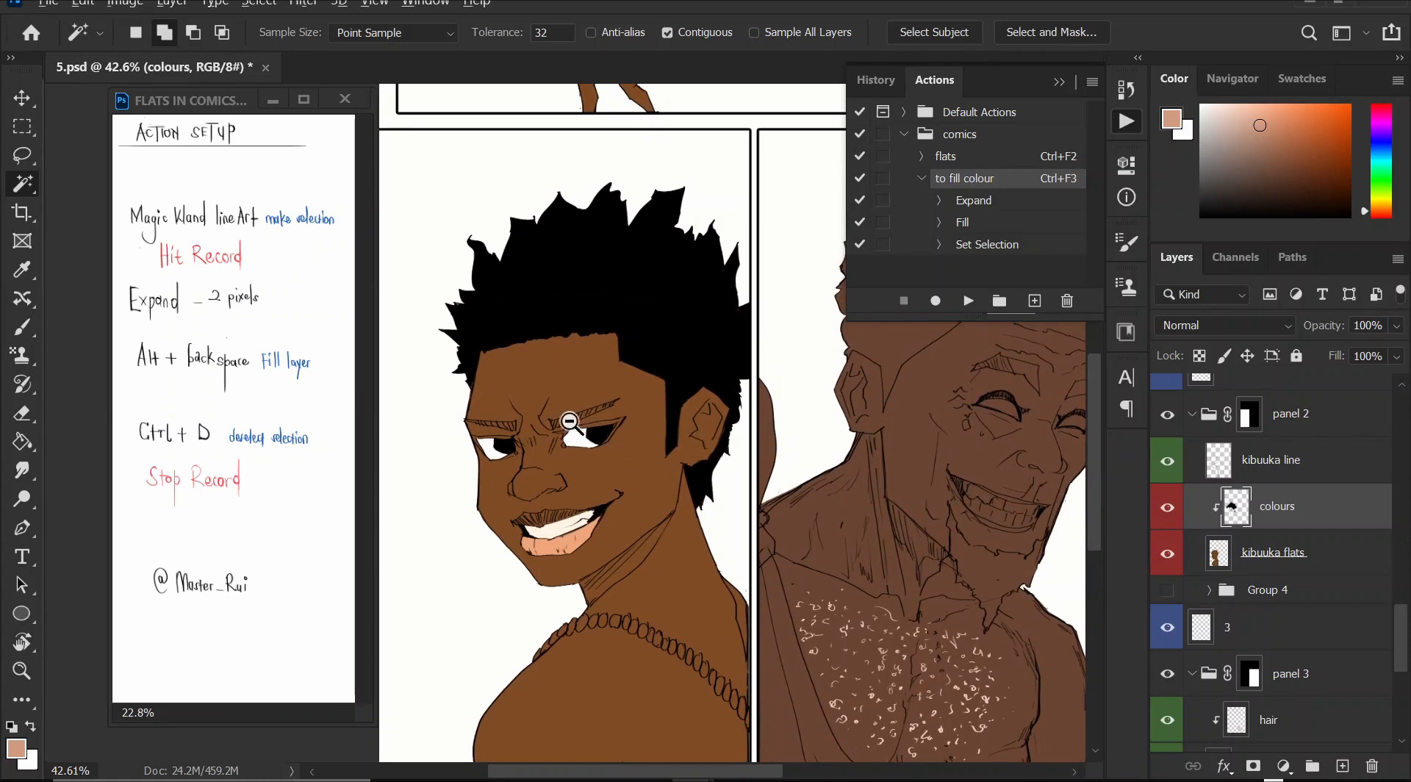
- Try to select the hatched eyebrow nearer the ear with the Magic Wand on the kibuuka line layer, and clear the selection
{"action": "scroll", "coordinate": [560, 420], "scroll_direction": "up", "scroll_amount": 3}
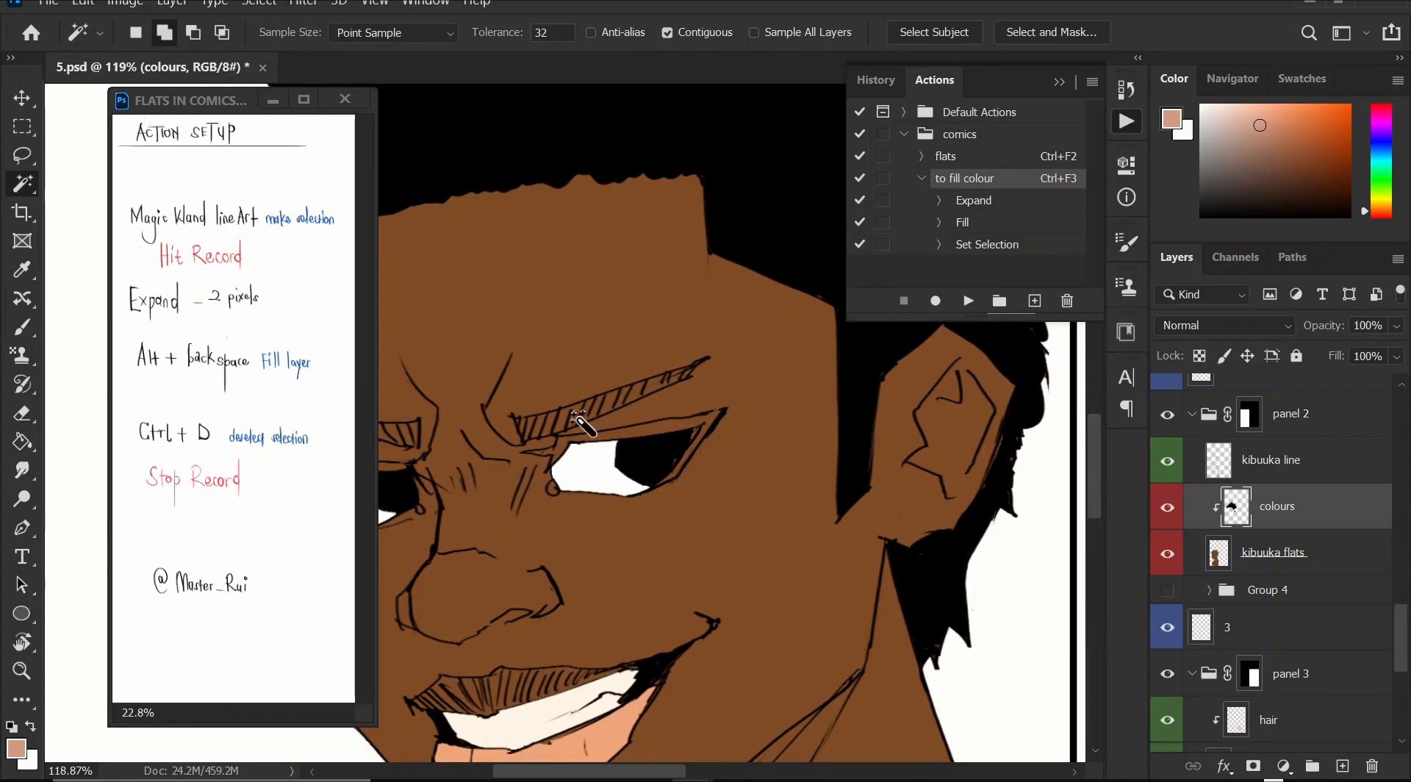
{"action": "scroll", "coordinate": [610, 412], "scroll_direction": "down", "scroll_amount": 3}
{"action": "scroll", "coordinate": [619, 434], "scroll_direction": "up", "scroll_amount": 2}
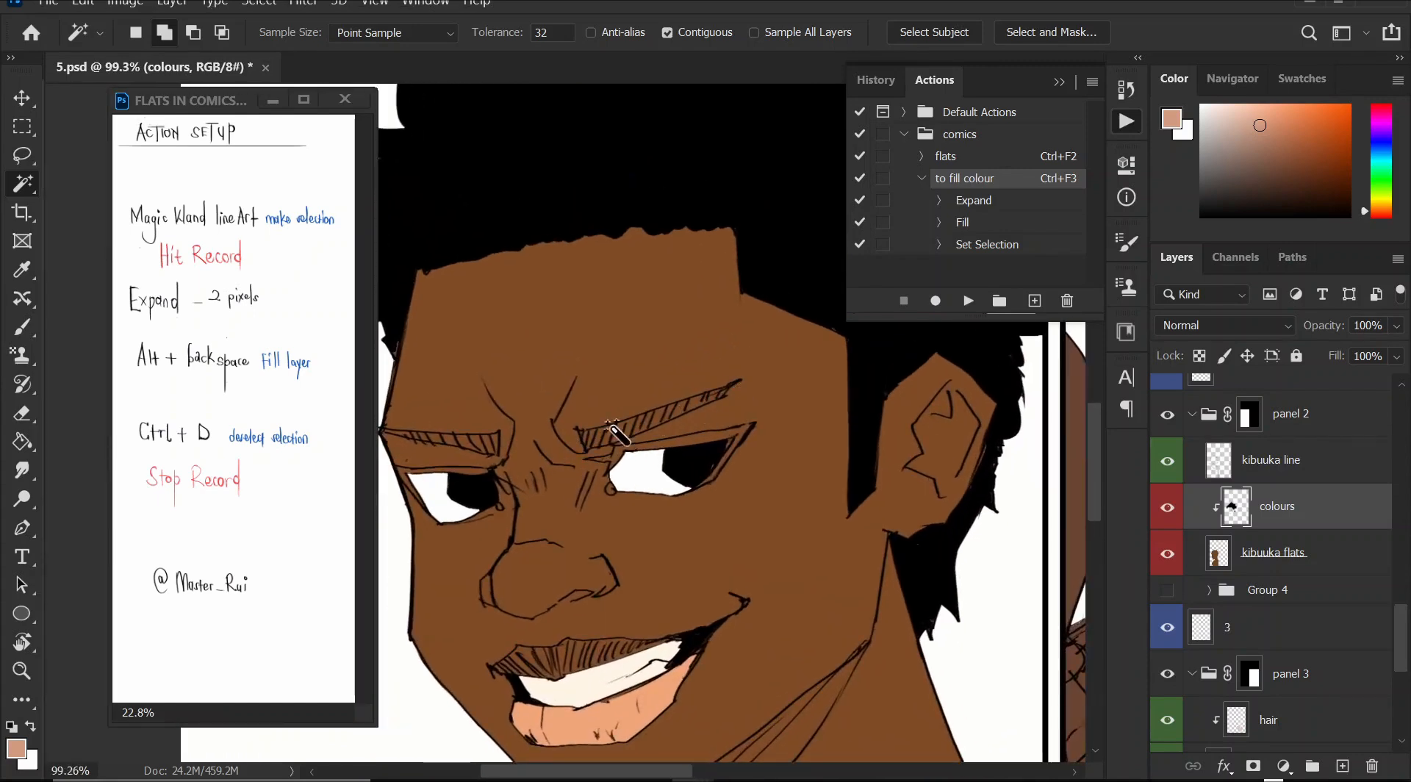
{"action": "left_click", "coordinate": [1226, 470]}
{"action": "left_click", "coordinate": [621, 432]}
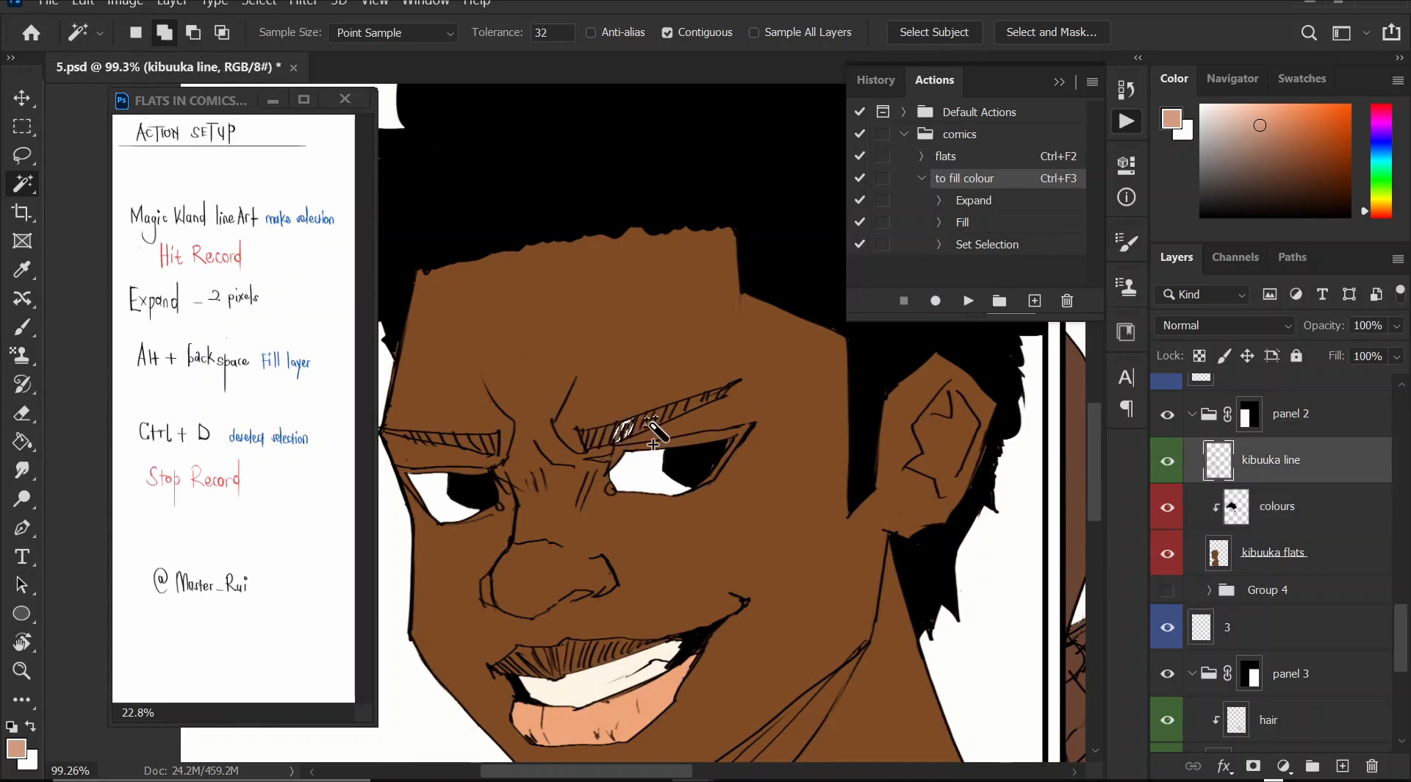
{"action": "left_click", "coordinate": [625, 428]}
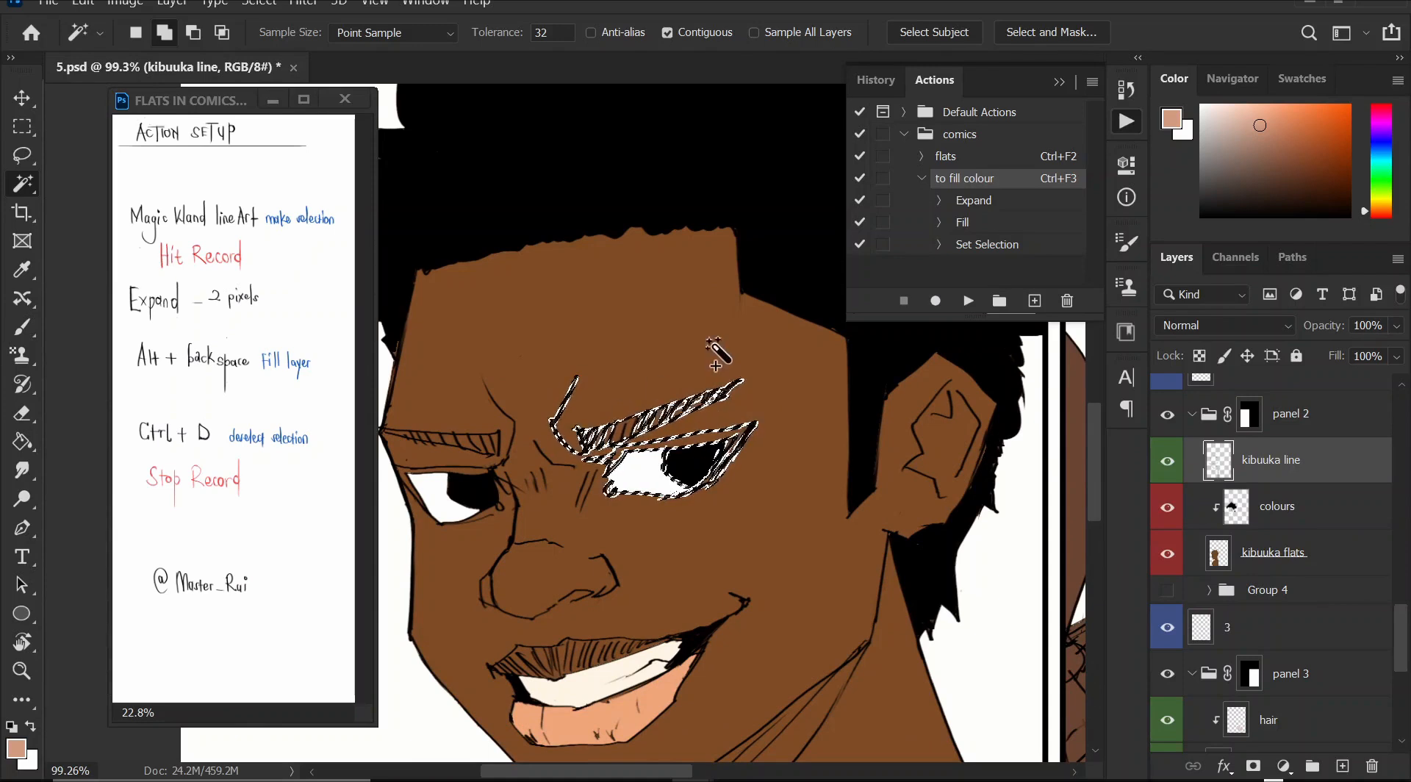
{"action": "left_click", "coordinate": [252, 6]}
{"action": "left_click", "coordinate": [281, 49]}
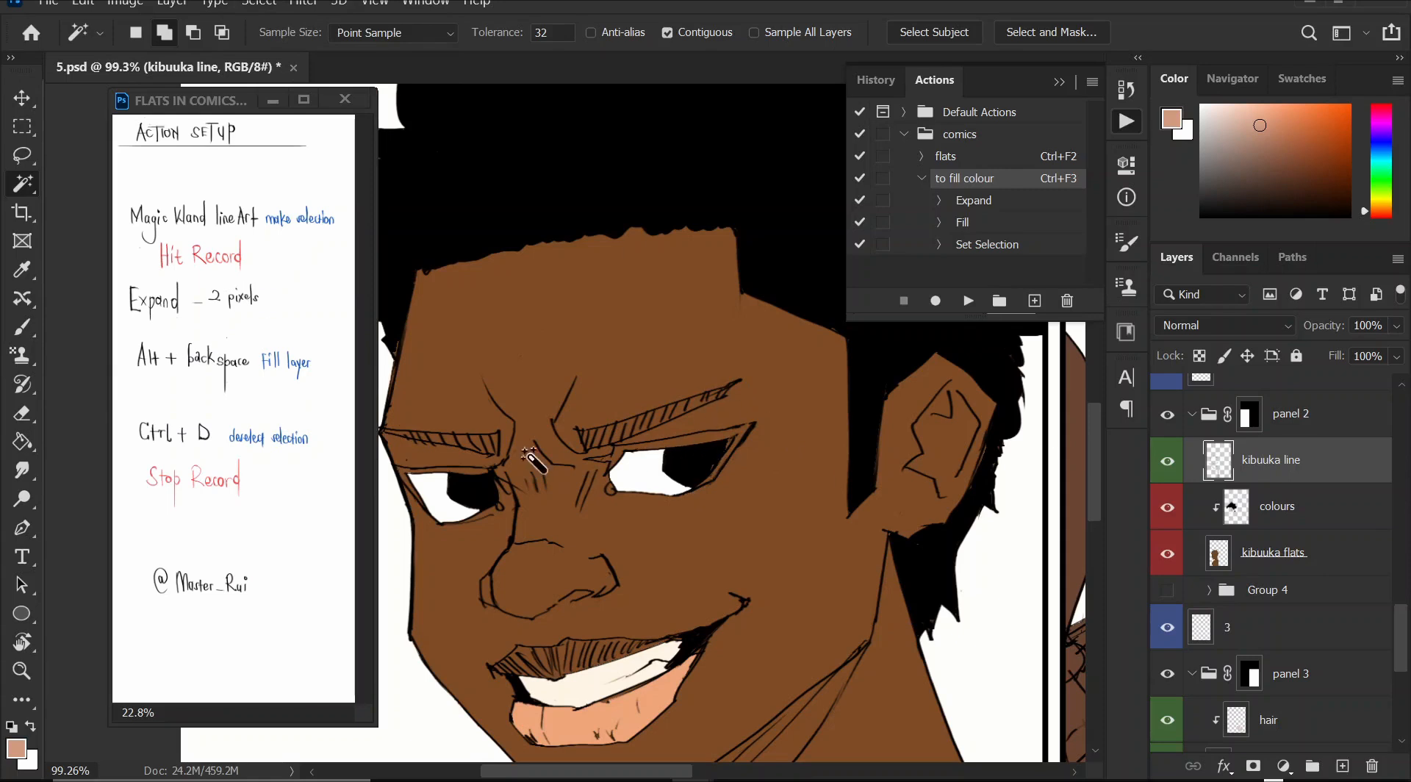
- Switch to the Polygonal Lasso, try it with a small angular selection on the character's cheek, and deselect
{"action": "right_click", "coordinate": [23, 157]}
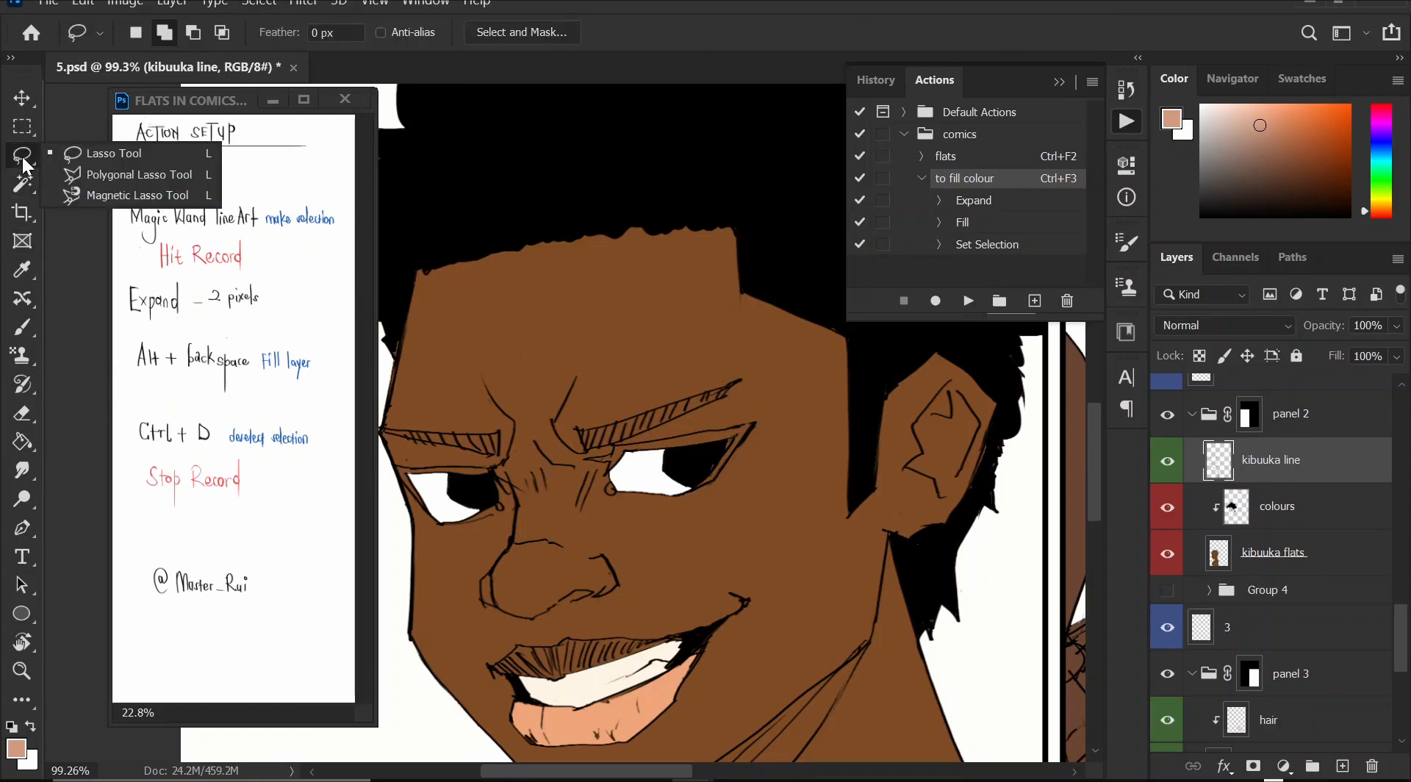
{"action": "left_click", "coordinate": [103, 176]}
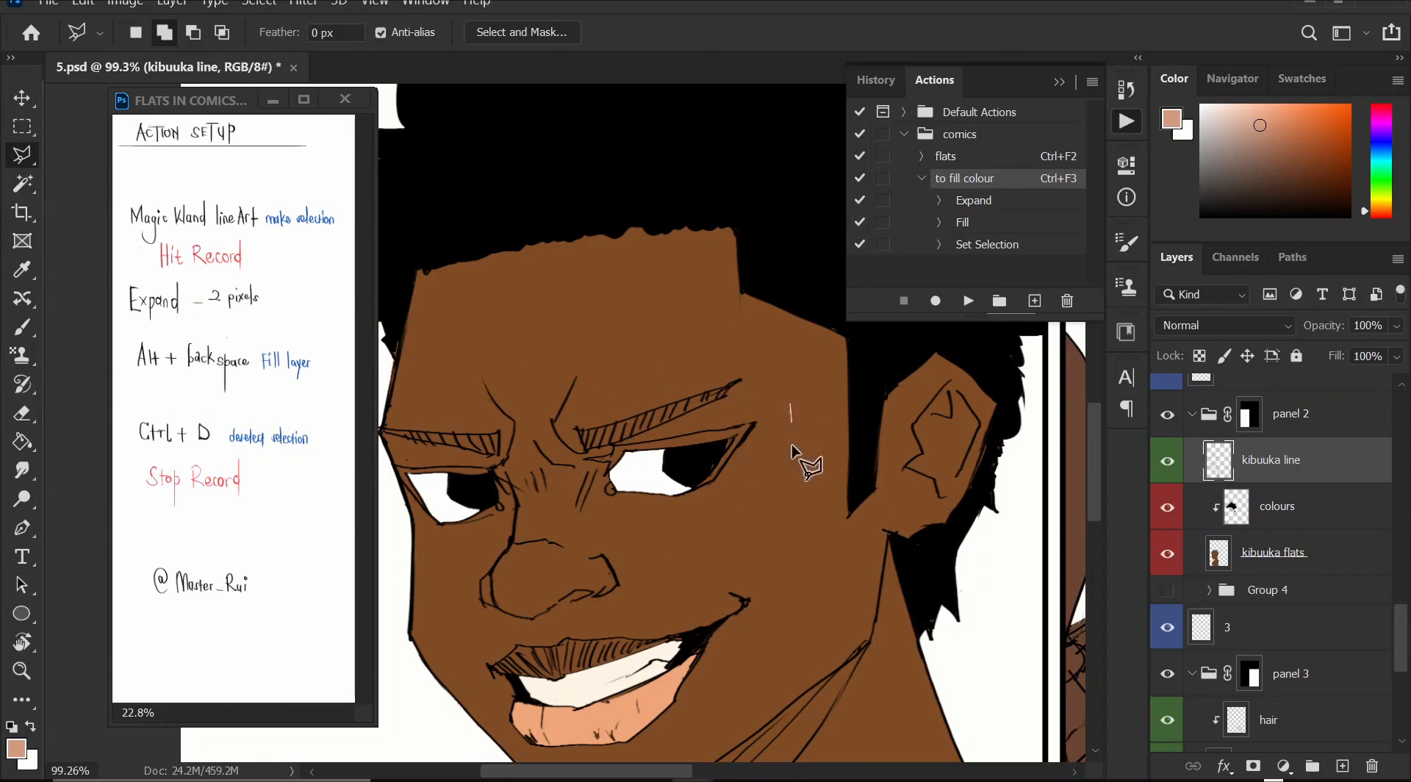
{"action": "left_click", "coordinate": [784, 574]}
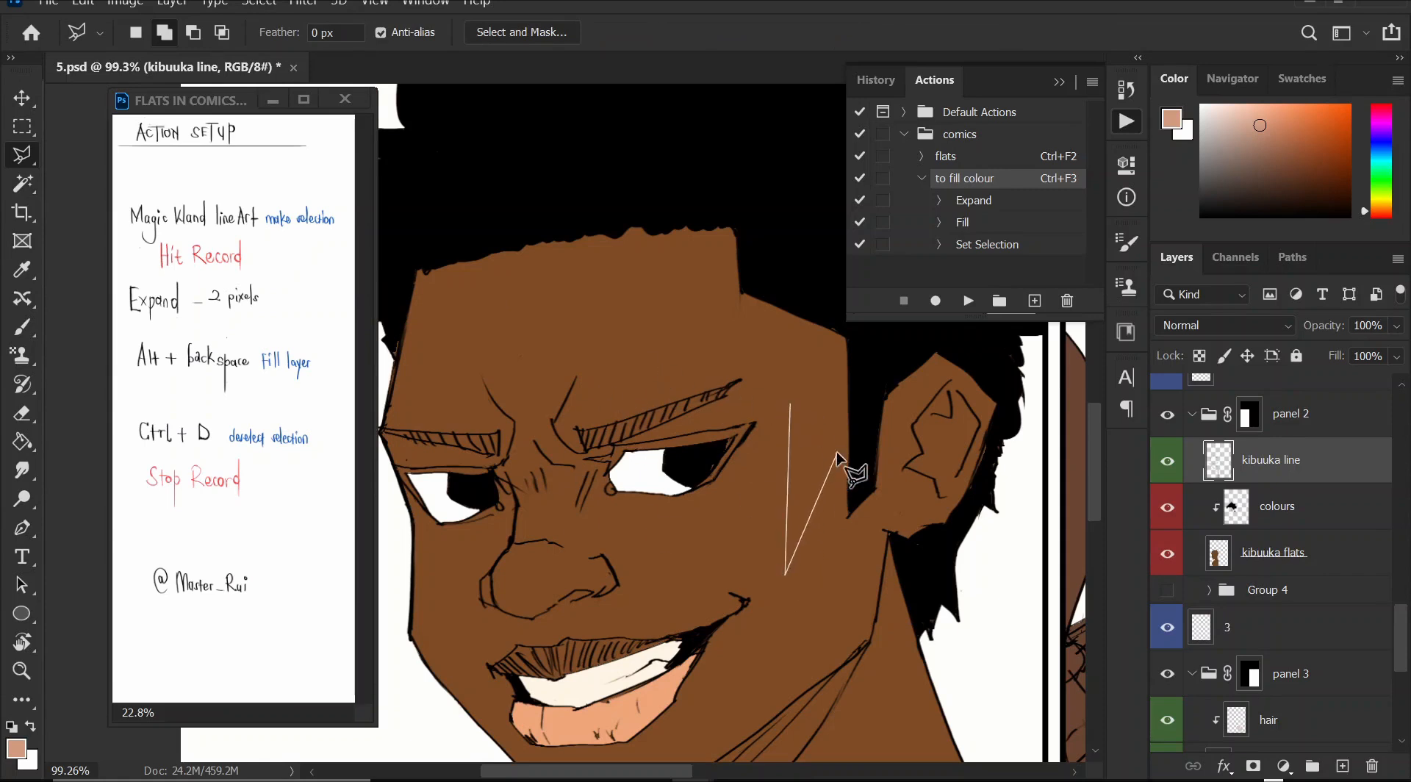
{"action": "double_click", "coordinate": [790, 408]}
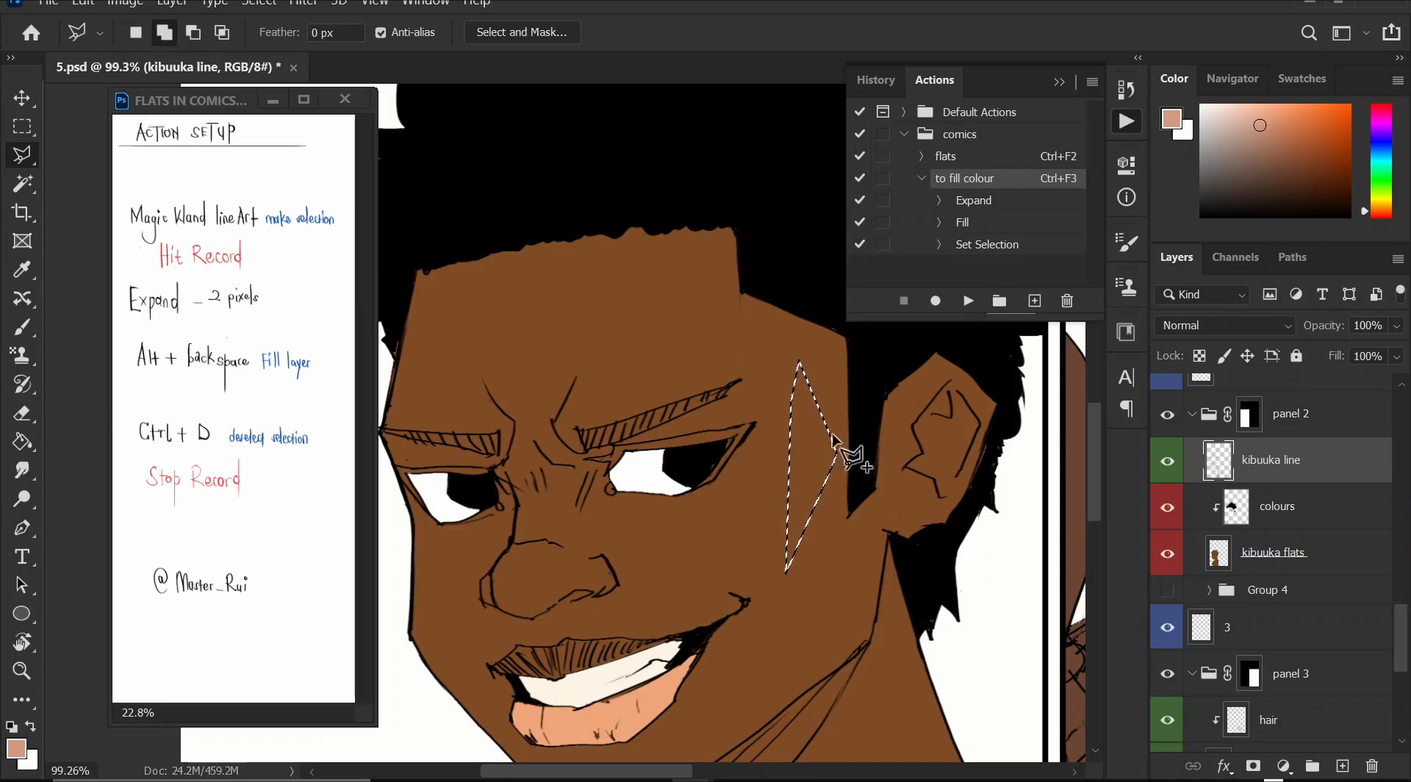
{"action": "left_click", "coordinate": [259, 3]}
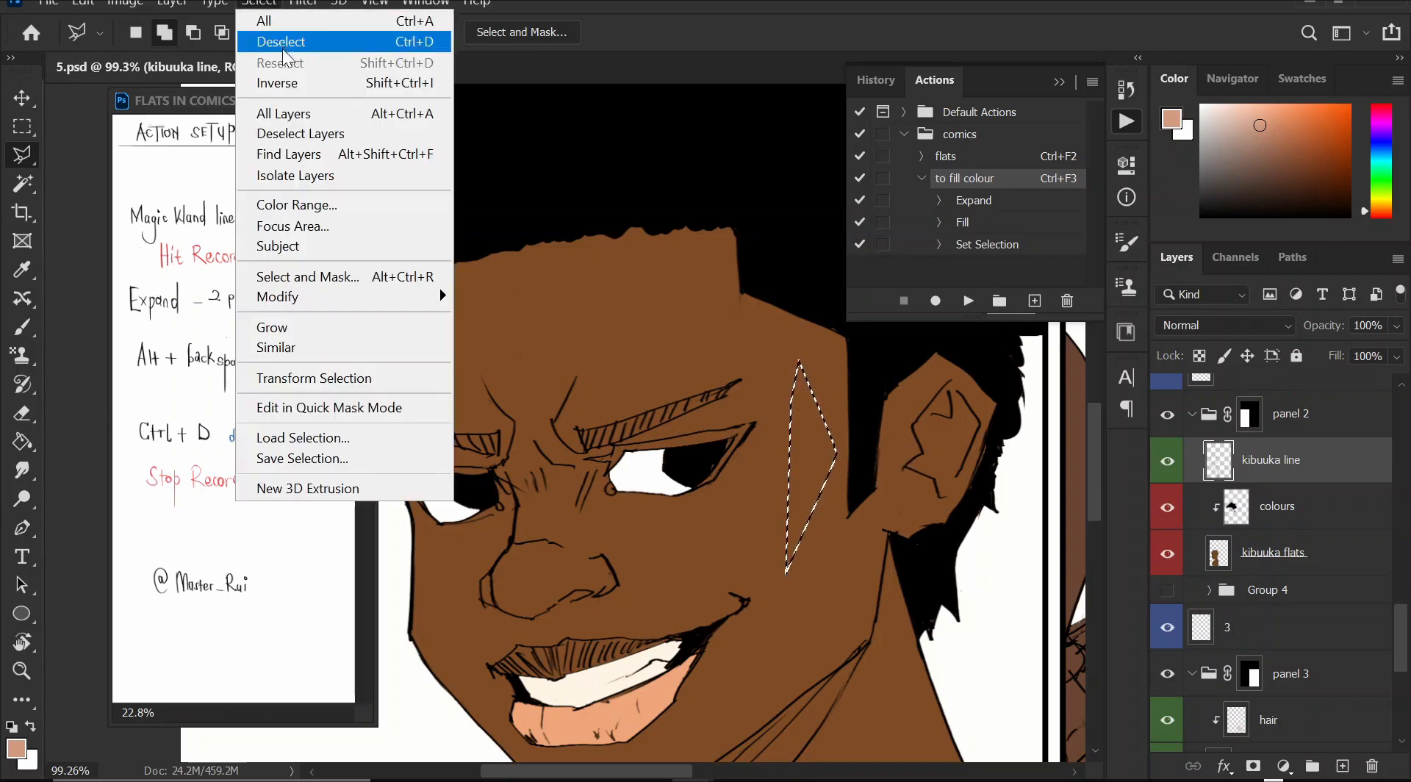
{"action": "left_click", "coordinate": [283, 41]}
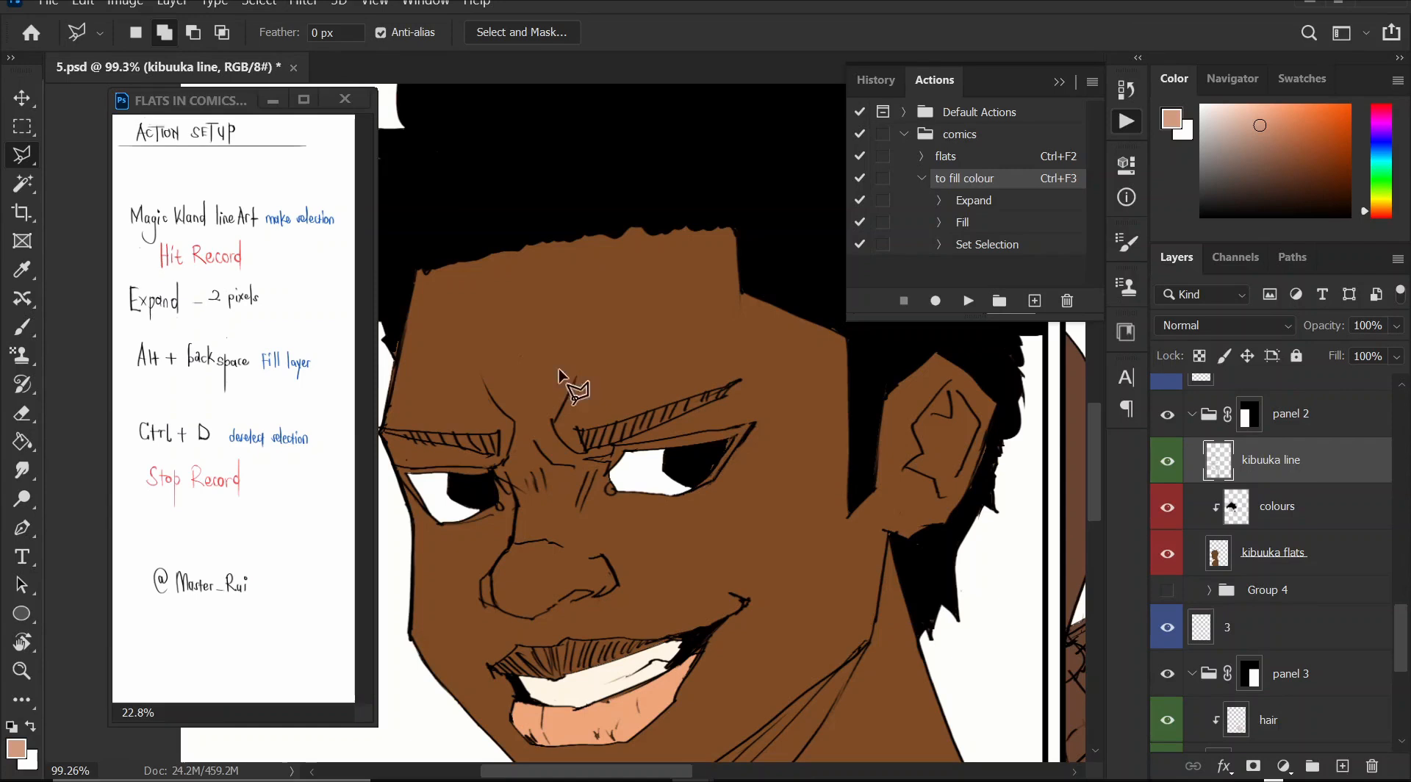
- Outline both eyebrows with straight-edged Polygonal Lasso selections
{"action": "left_click", "coordinate": [582, 430]}
{"action": "left_click", "coordinate": [583, 450]}
{"action": "left_click", "coordinate": [723, 395]}
{"action": "left_click", "coordinate": [738, 378]}
{"action": "left_click", "coordinate": [581, 432]}
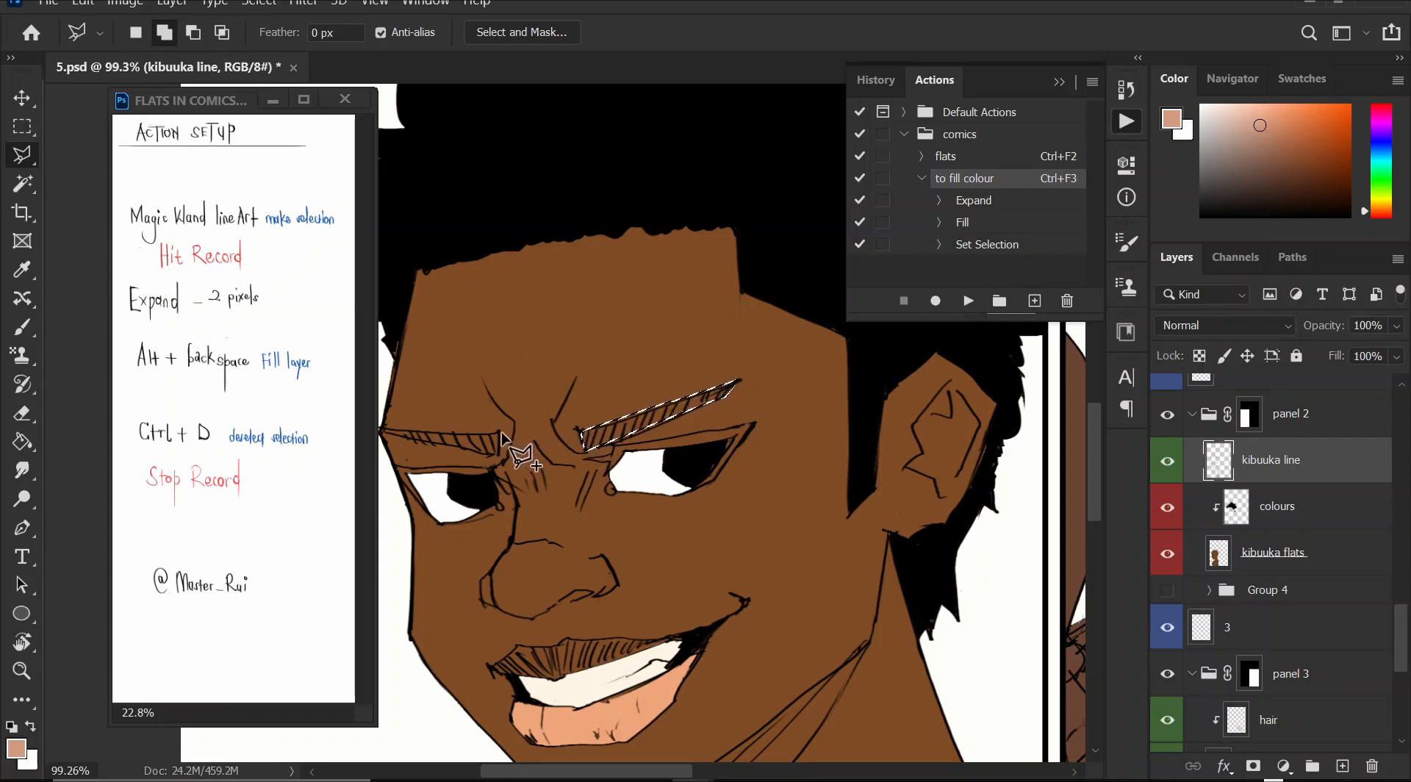
{"action": "left_click", "coordinate": [498, 454]}
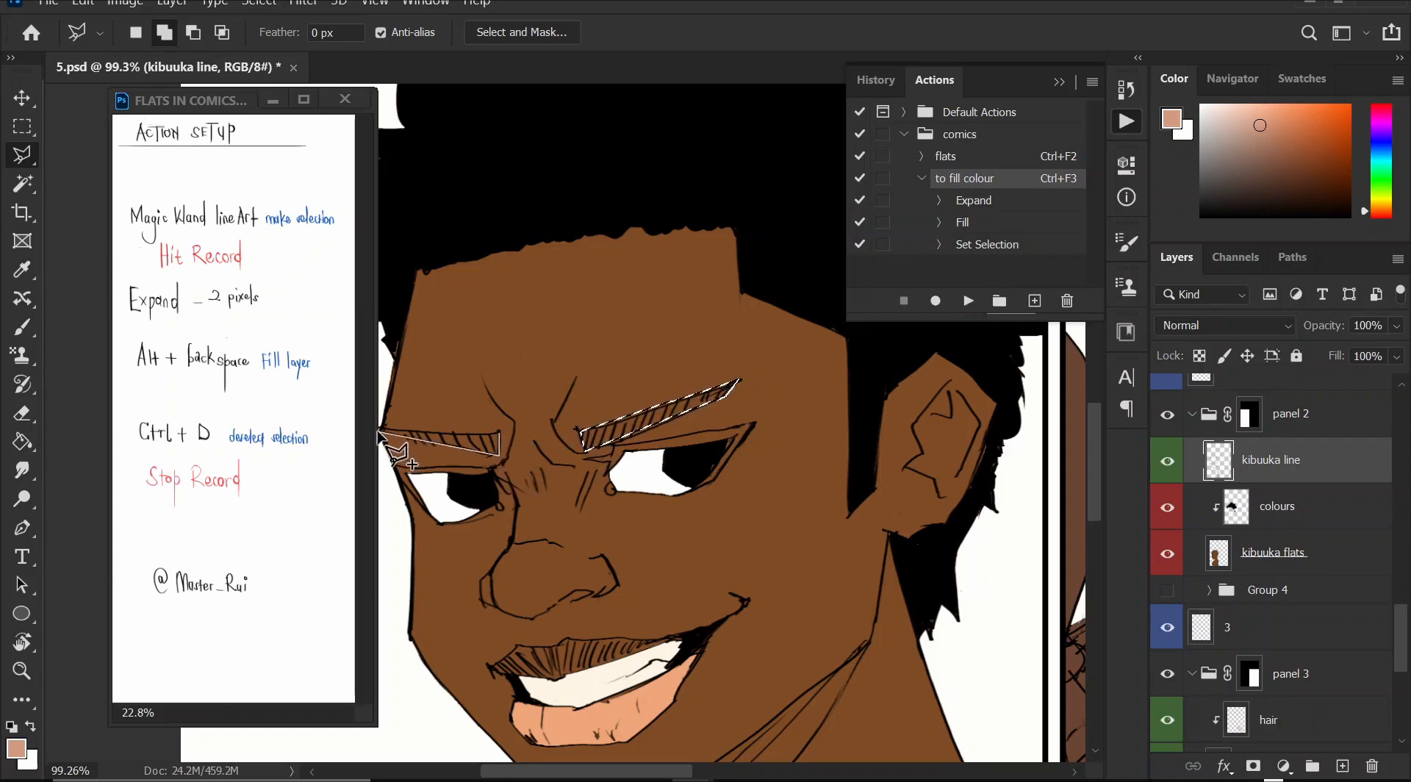
{"action": "left_click", "coordinate": [380, 432]}
{"action": "left_click", "coordinate": [500, 431]}
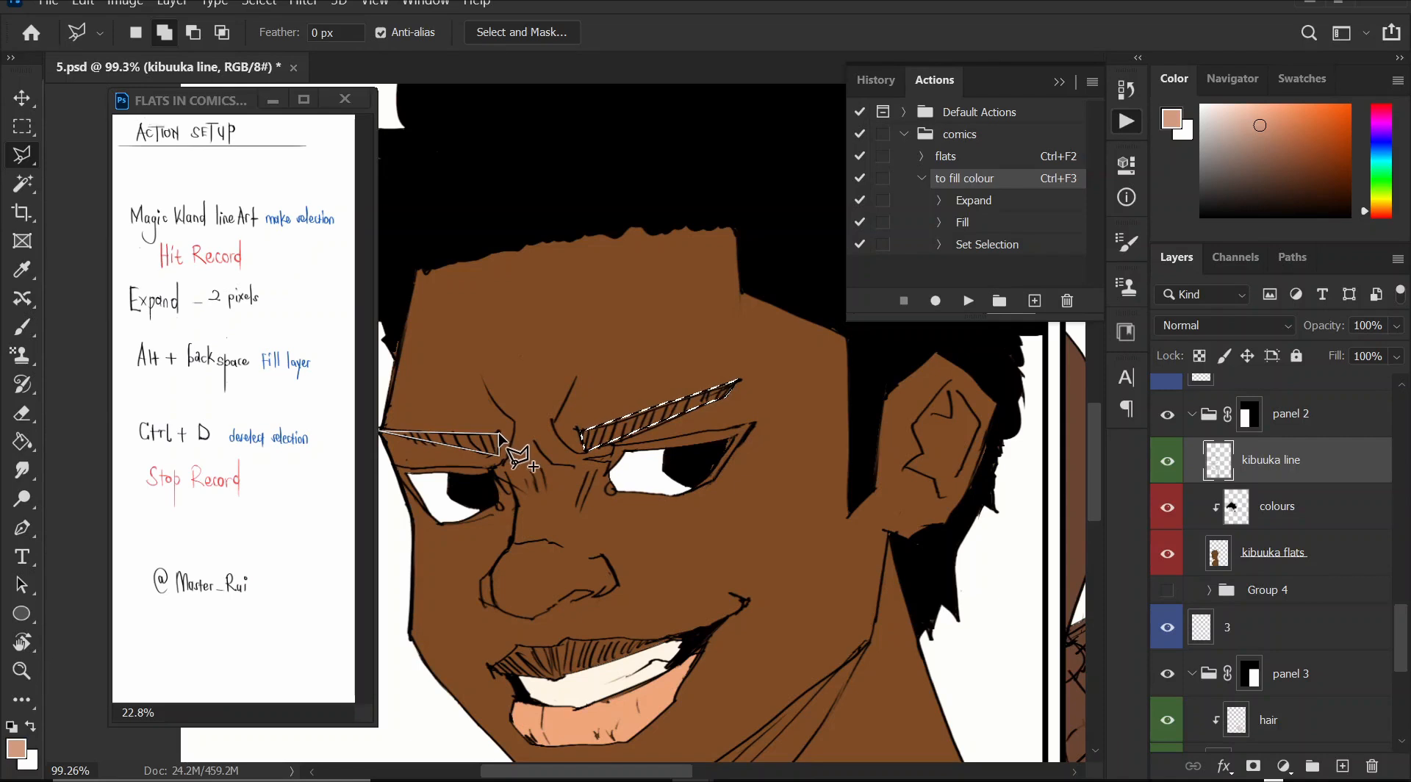
- Fill the selected eyebrows with dark grey on the colours layer using the Paint Bucket
{"action": "left_click", "coordinate": [23, 440]}
{"action": "left_click", "coordinate": [1315, 507]}
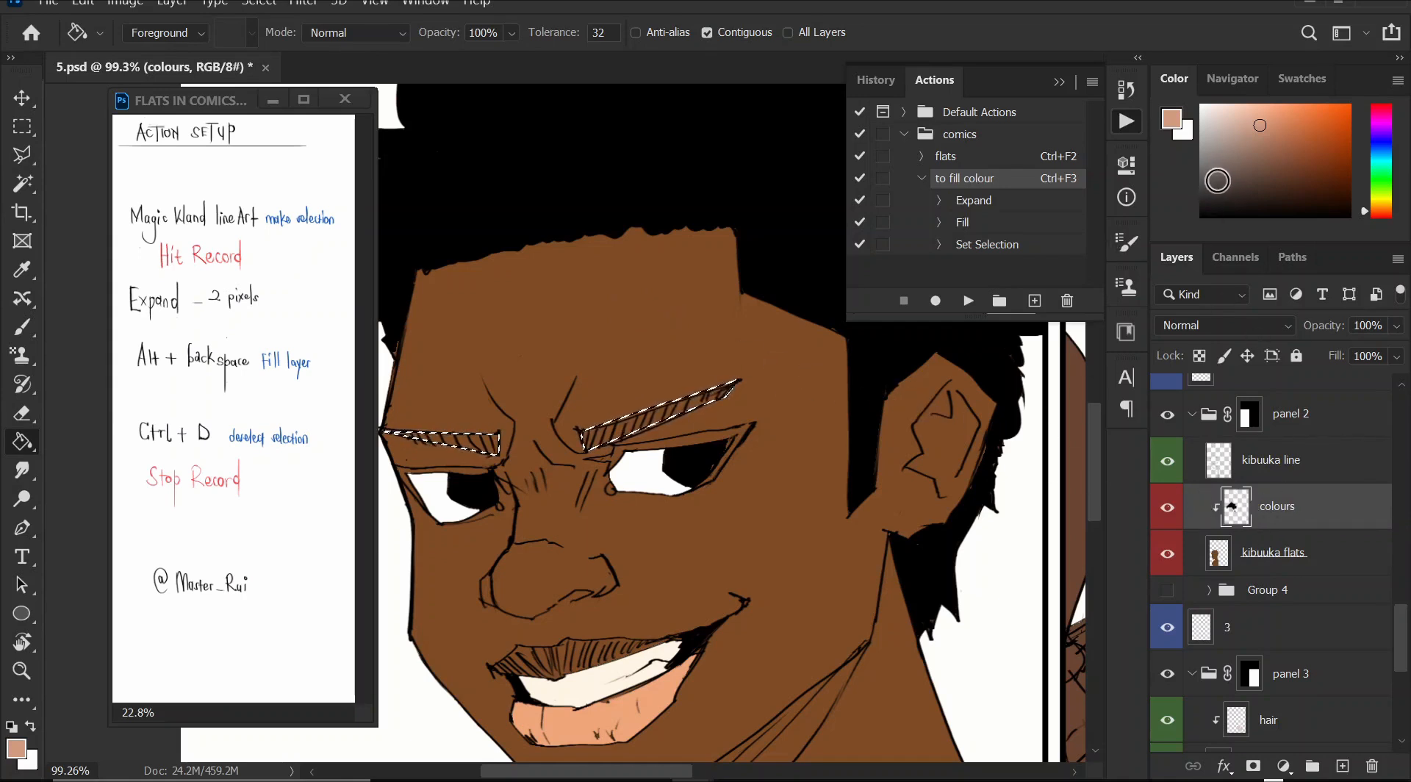
{"action": "left_click", "coordinate": [1217, 186]}
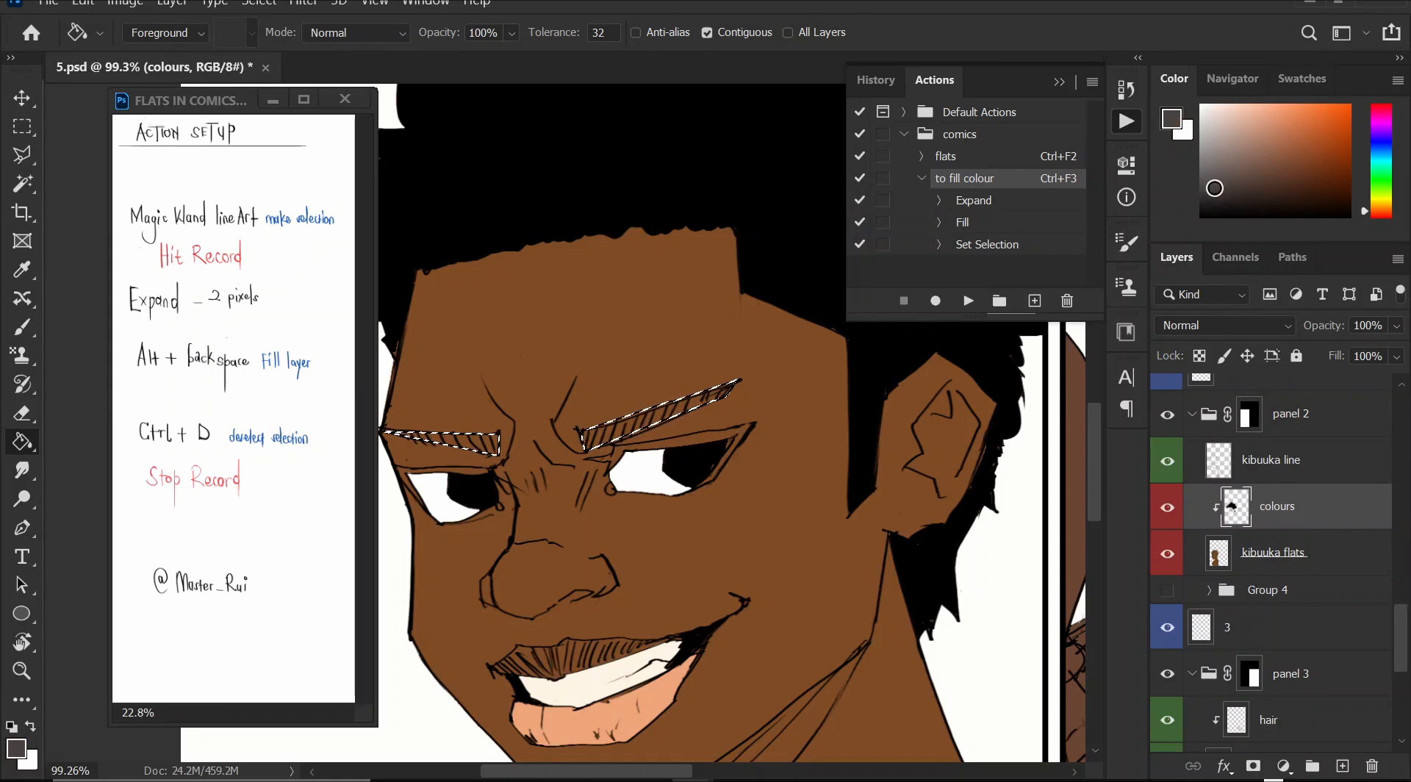
{"action": "left_click", "coordinate": [617, 437]}
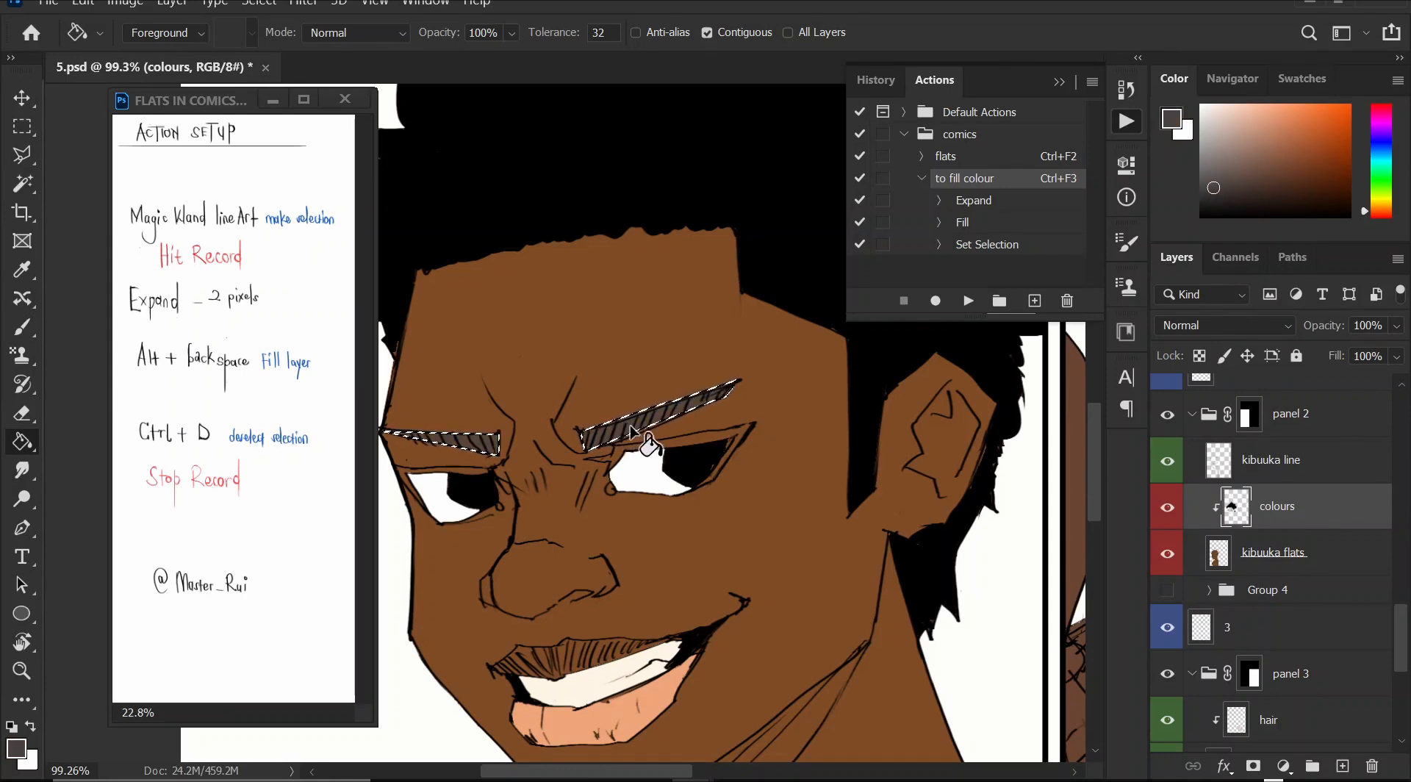
- Refill the selected eyebrows with black sampled from the character's hair, and deselect
{"action": "left_click", "coordinate": [787, 252], "text": "alt"}
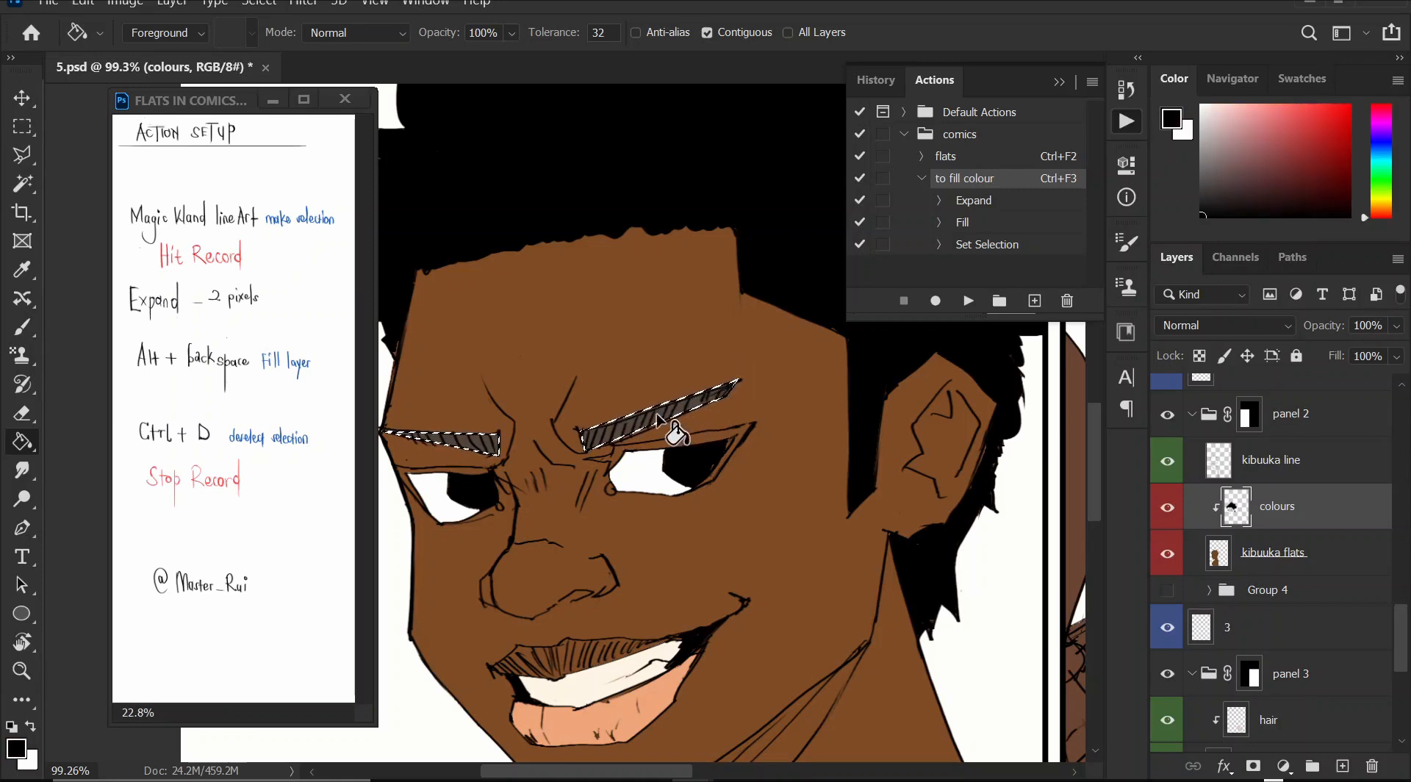
{"action": "left_click", "coordinate": [492, 446]}
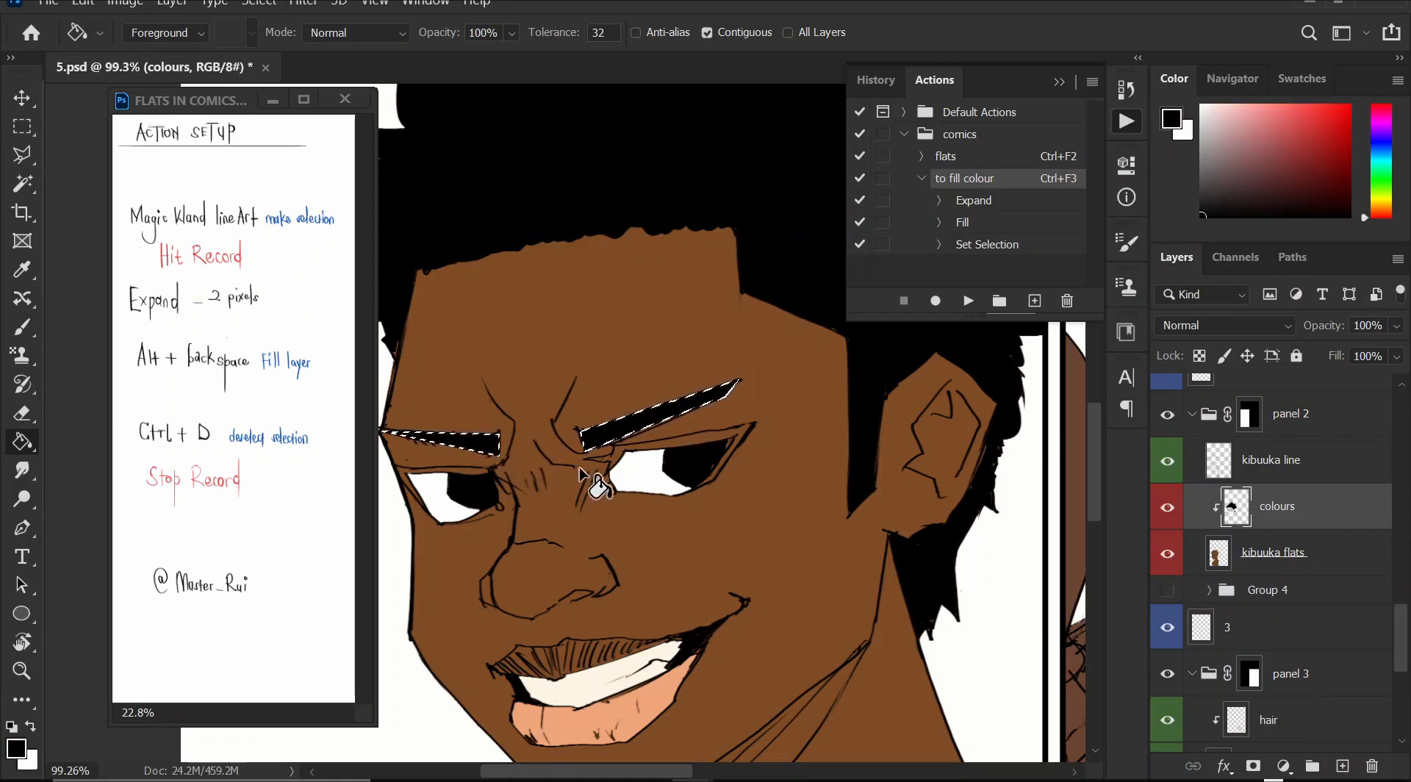
{"action": "left_click", "coordinate": [259, 3]}
{"action": "left_click", "coordinate": [297, 36]}
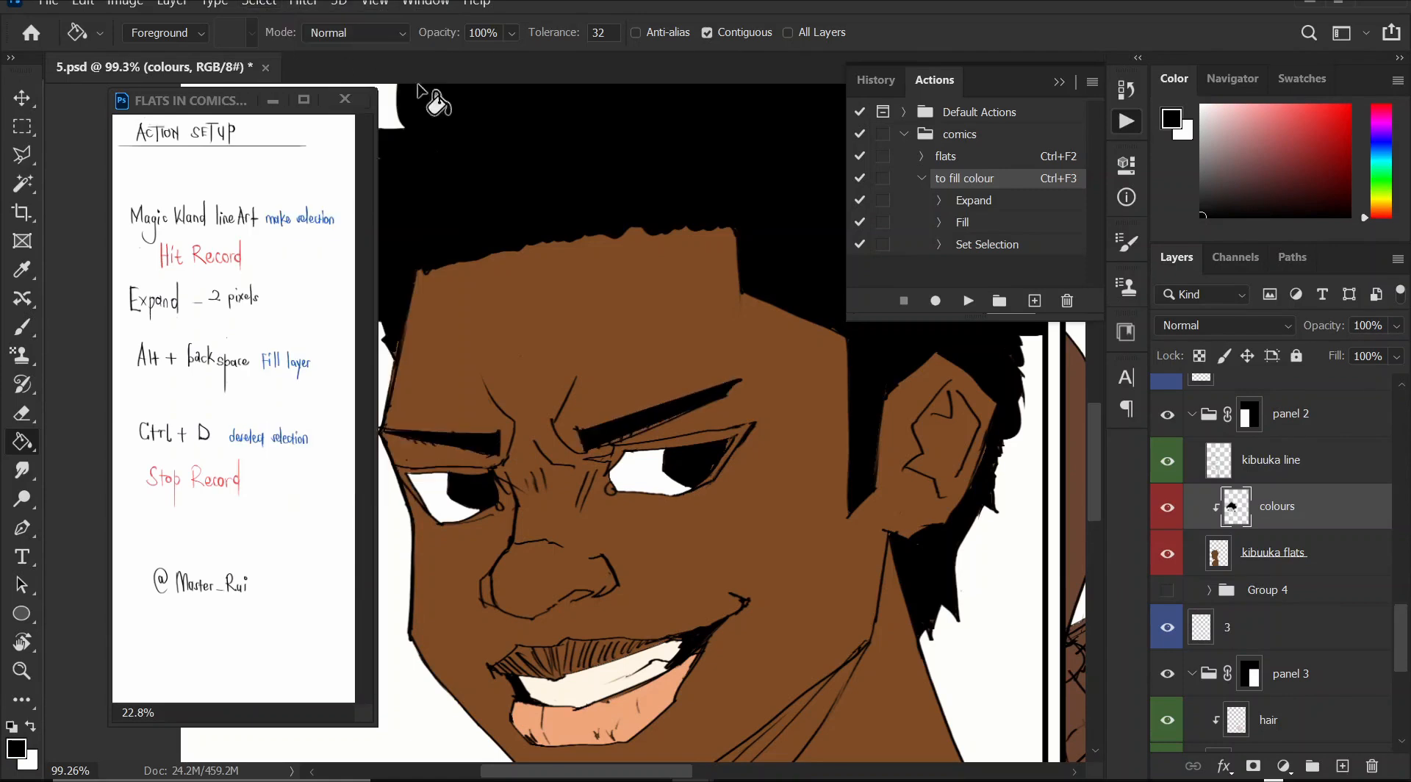
- Switch to the Brush, hide the colours layer, and add a new clipped layer directly above kibuuka flats
{"action": "left_click", "coordinate": [23, 328]}
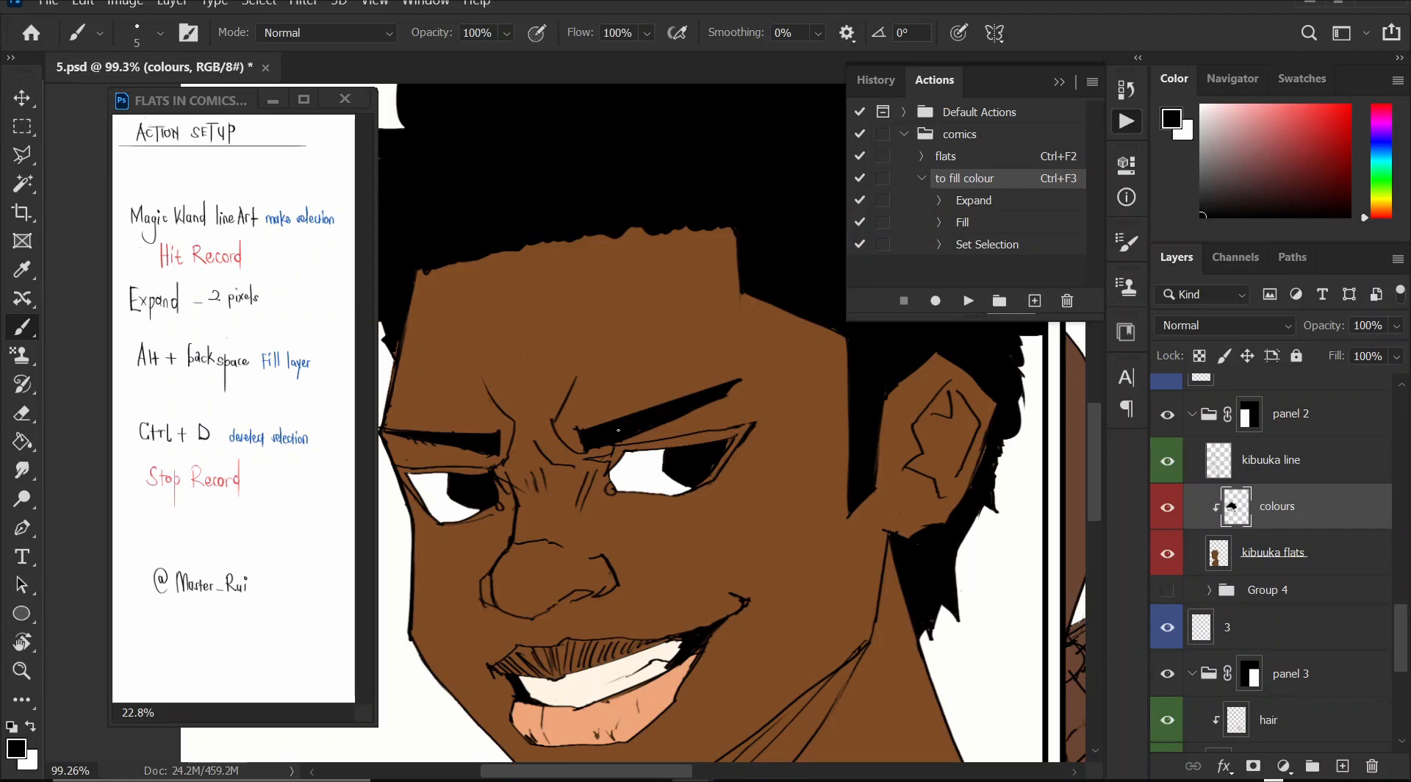
{"action": "left_click", "coordinate": [1166, 507]}
{"action": "left_click", "coordinate": [1264, 555]}
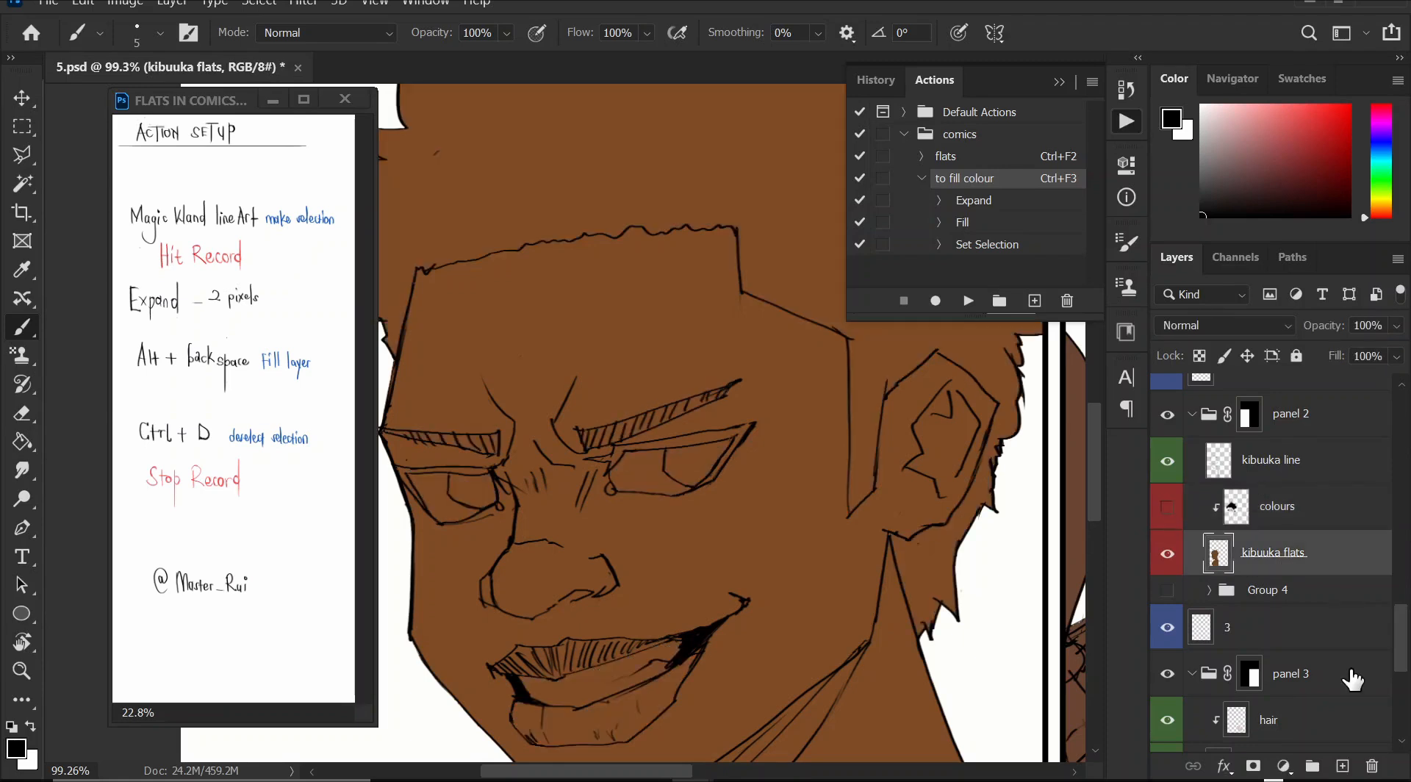
{"action": "left_click", "coordinate": [1342, 766]}
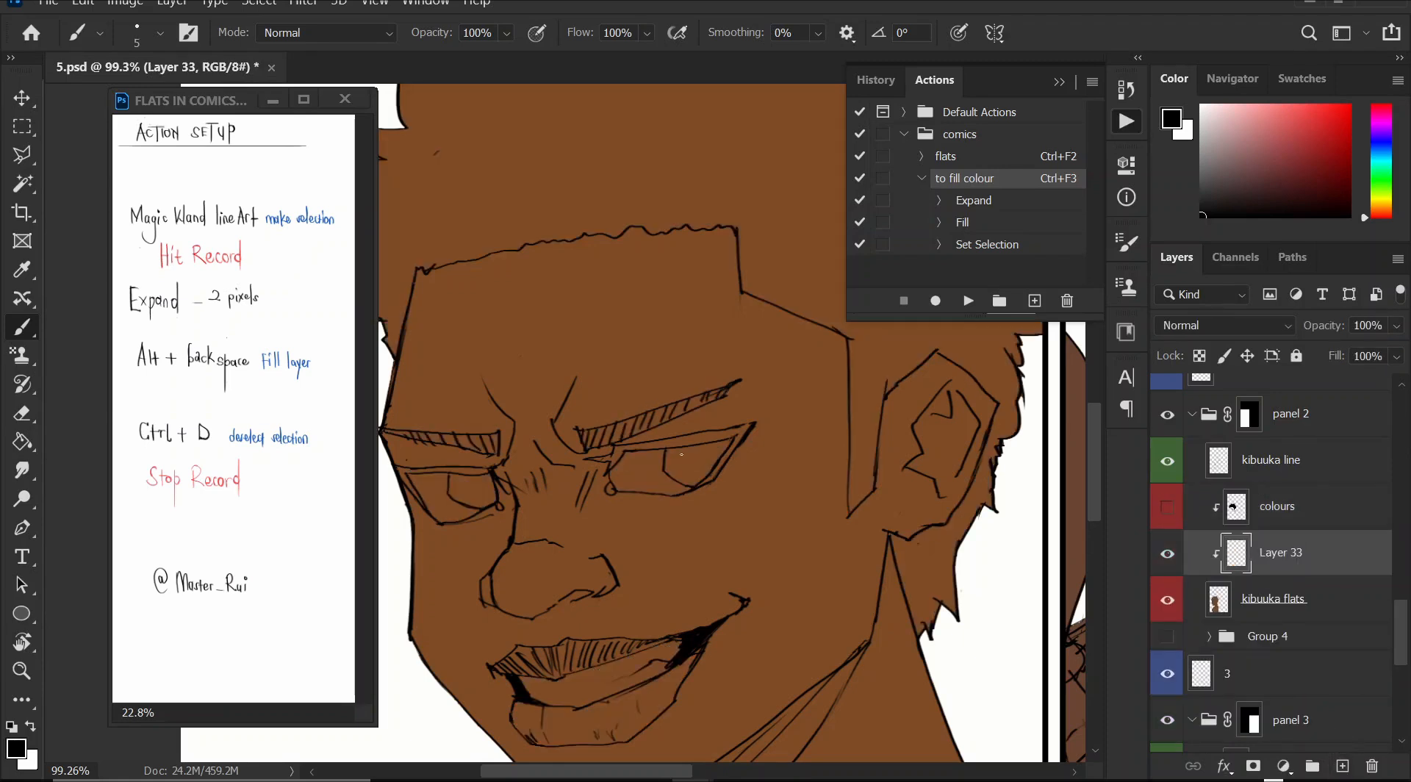
- Paint the iris and outer corner of the eye nearer the ear black by hand on the new layer, enlarging the brush to size 30
{"action": "left_click_drag", "start_coordinate": [697, 451], "coordinate": [719, 440]}
{"action": "key", "text": "bracketright"}
{"action": "key", "text": "bracketright"}
{"action": "key", "text": "bracketright"}
{"action": "key", "text": "bracketright"}
{"action": "key", "text": "bracketright"}
{"action": "key", "text": "bracketright"}
{"action": "key", "text": "bracketright"}
{"action": "key", "text": "bracketright"}
{"action": "key", "text": "bracketright"}
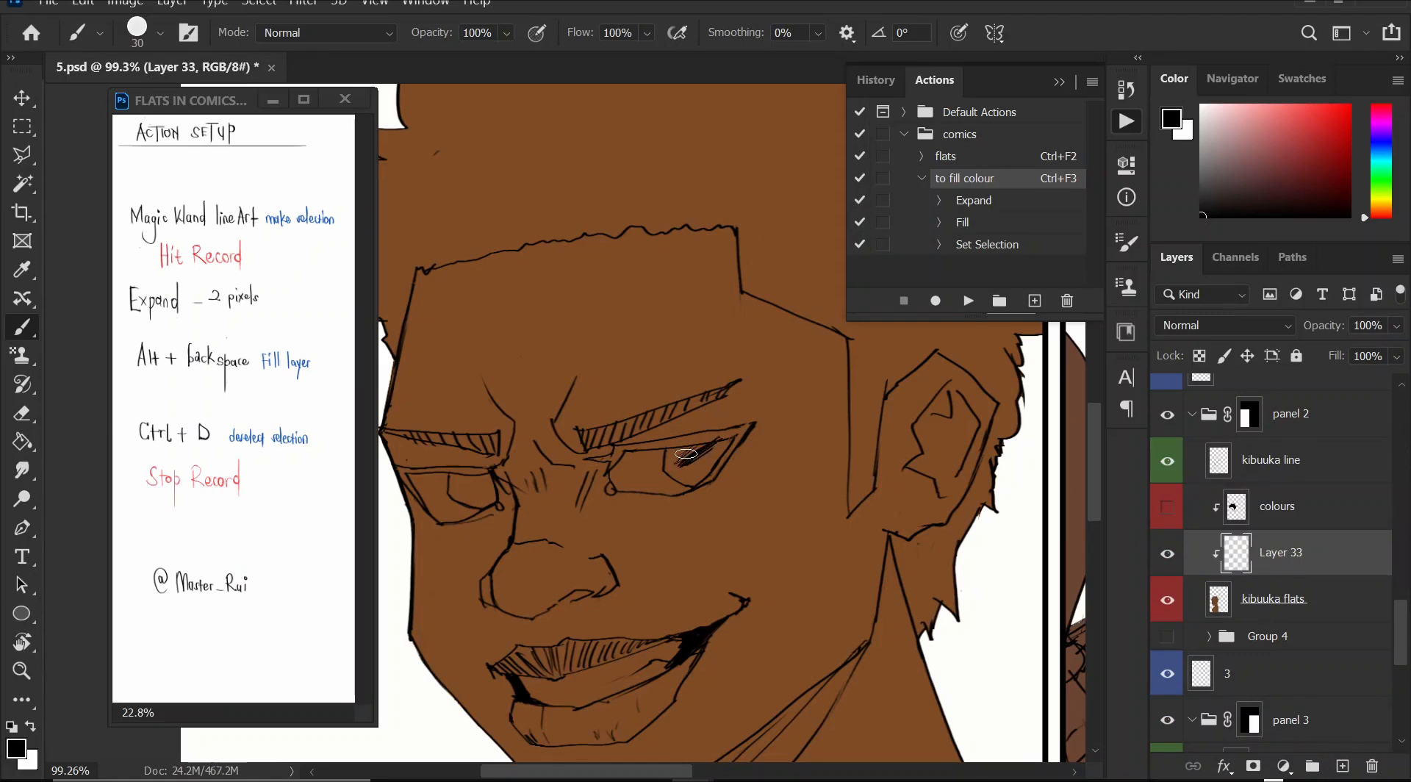
{"action": "left_click_drag", "start_coordinate": [685, 454], "coordinate": [687, 457]}
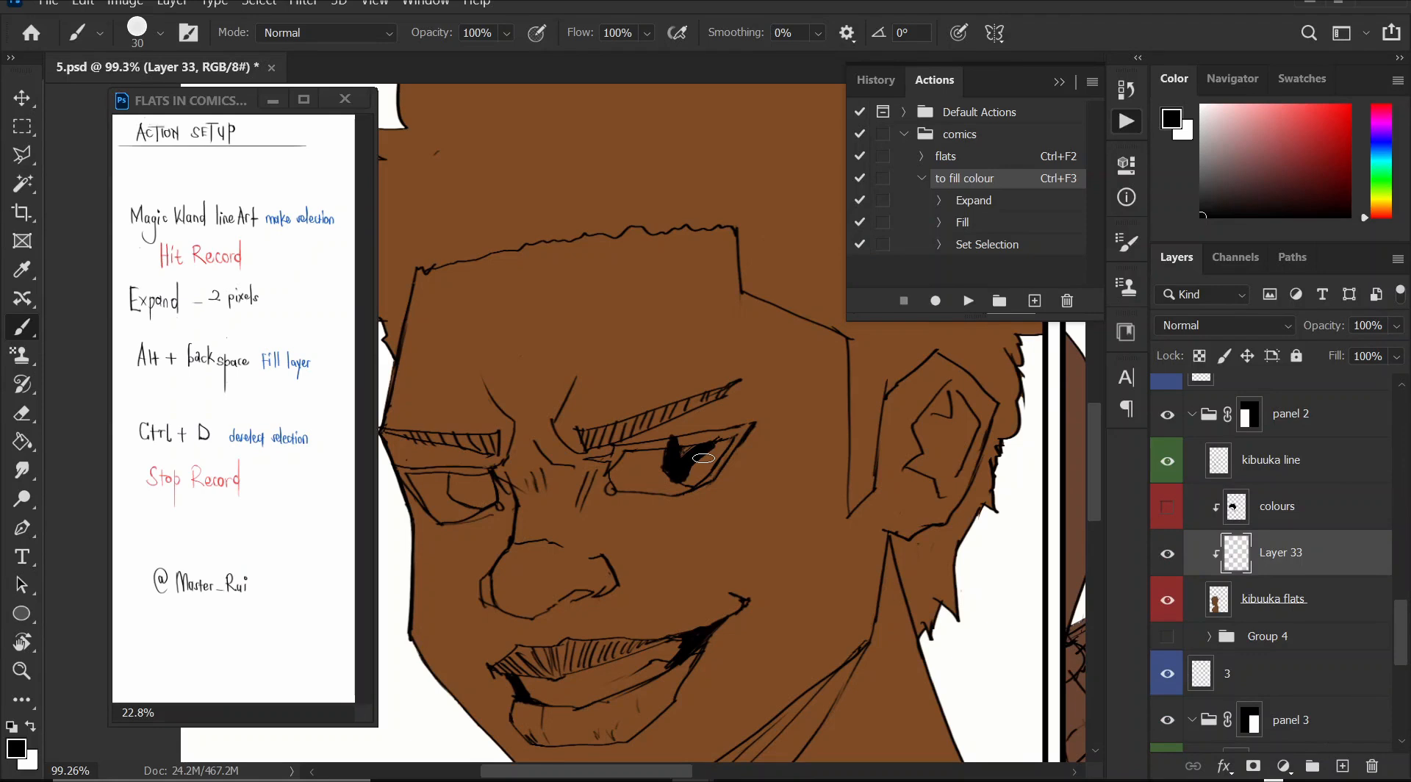
{"action": "left_click_drag", "start_coordinate": [703, 458], "coordinate": [714, 448]}
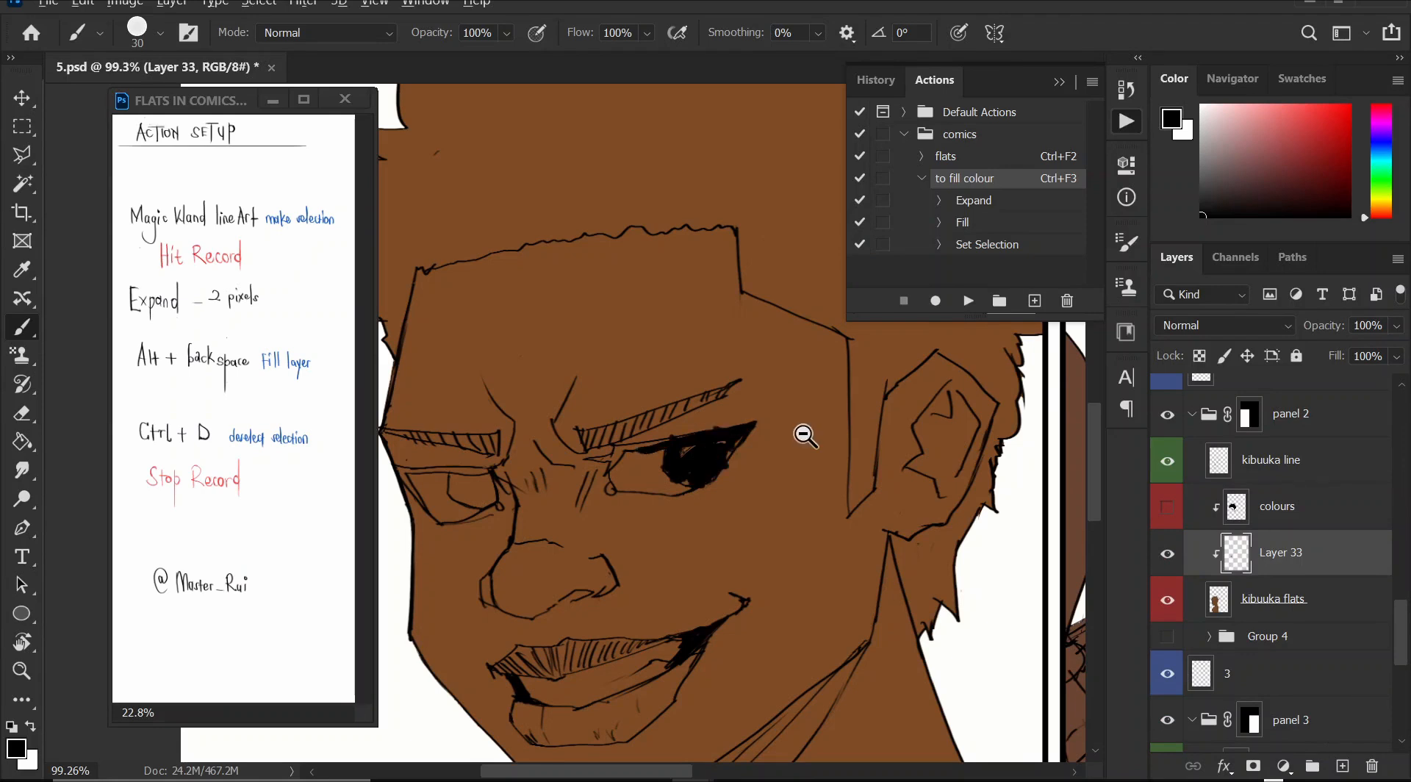
- Delete the hand-brushed clipped layer above kibuuka flats and show the colours layer again
{"action": "left_click_drag", "start_coordinate": [803, 434], "coordinate": [667, 391]}
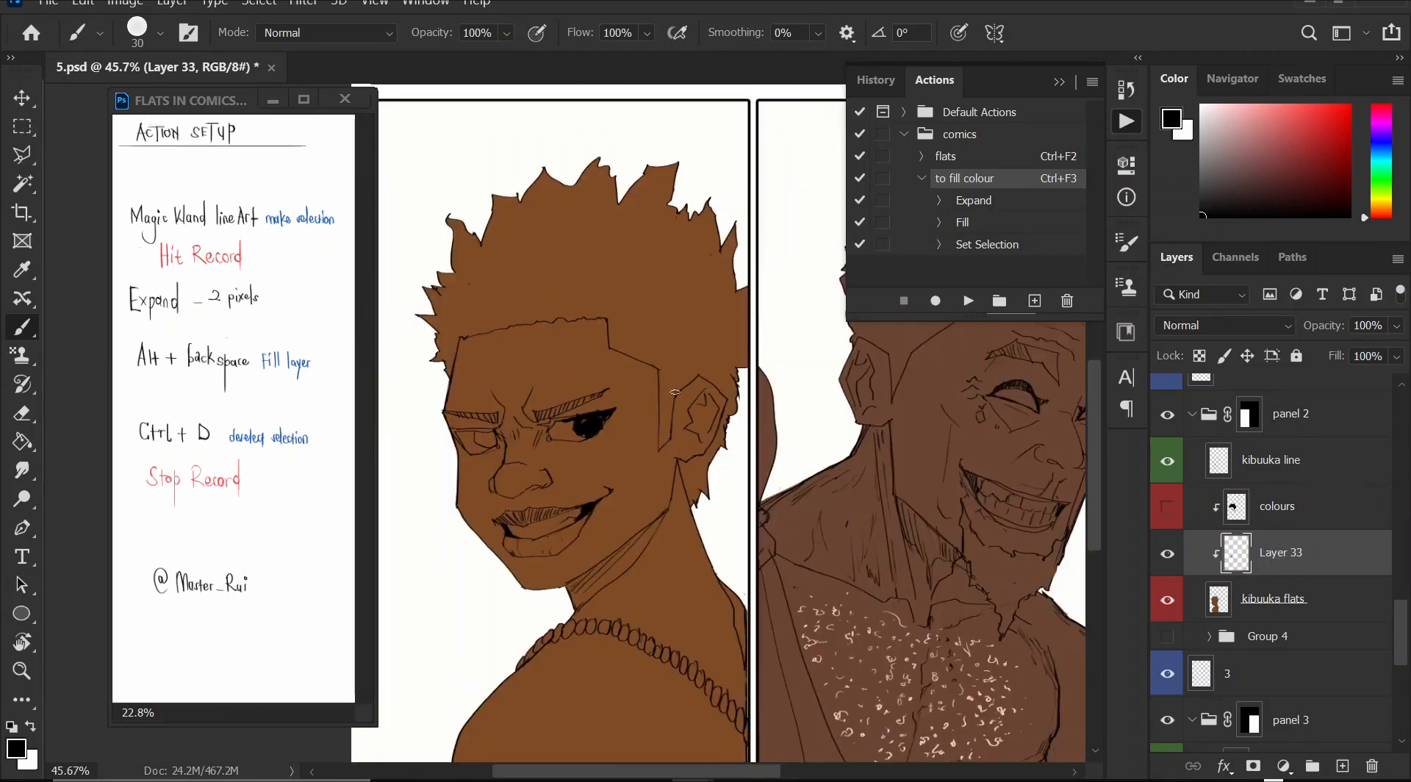
{"action": "scroll", "coordinate": [682, 400], "scroll_direction": "down", "scroll_amount": 1}
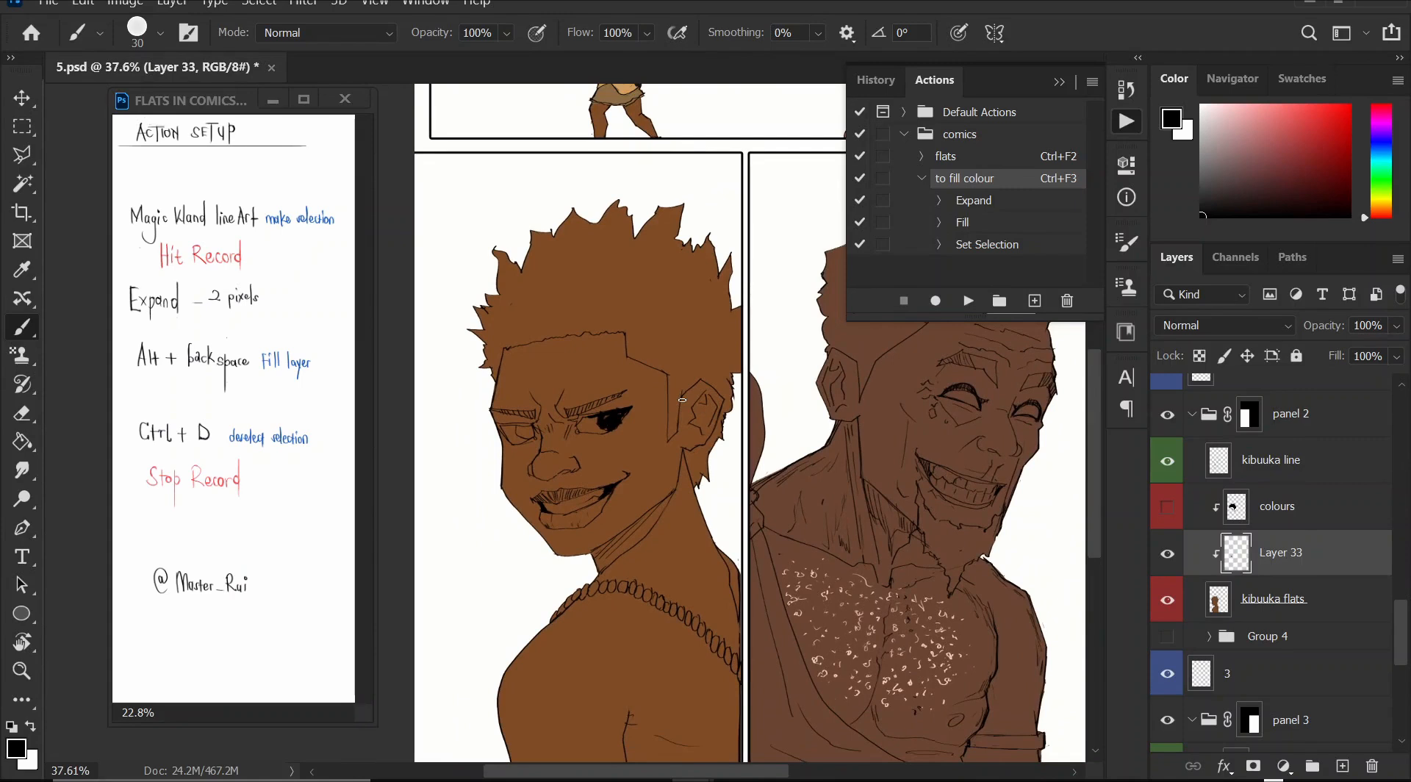
{"action": "left_click_drag", "start_coordinate": [691, 317], "coordinate": [720, 278]}
{"action": "left_click", "coordinate": [1373, 767]}
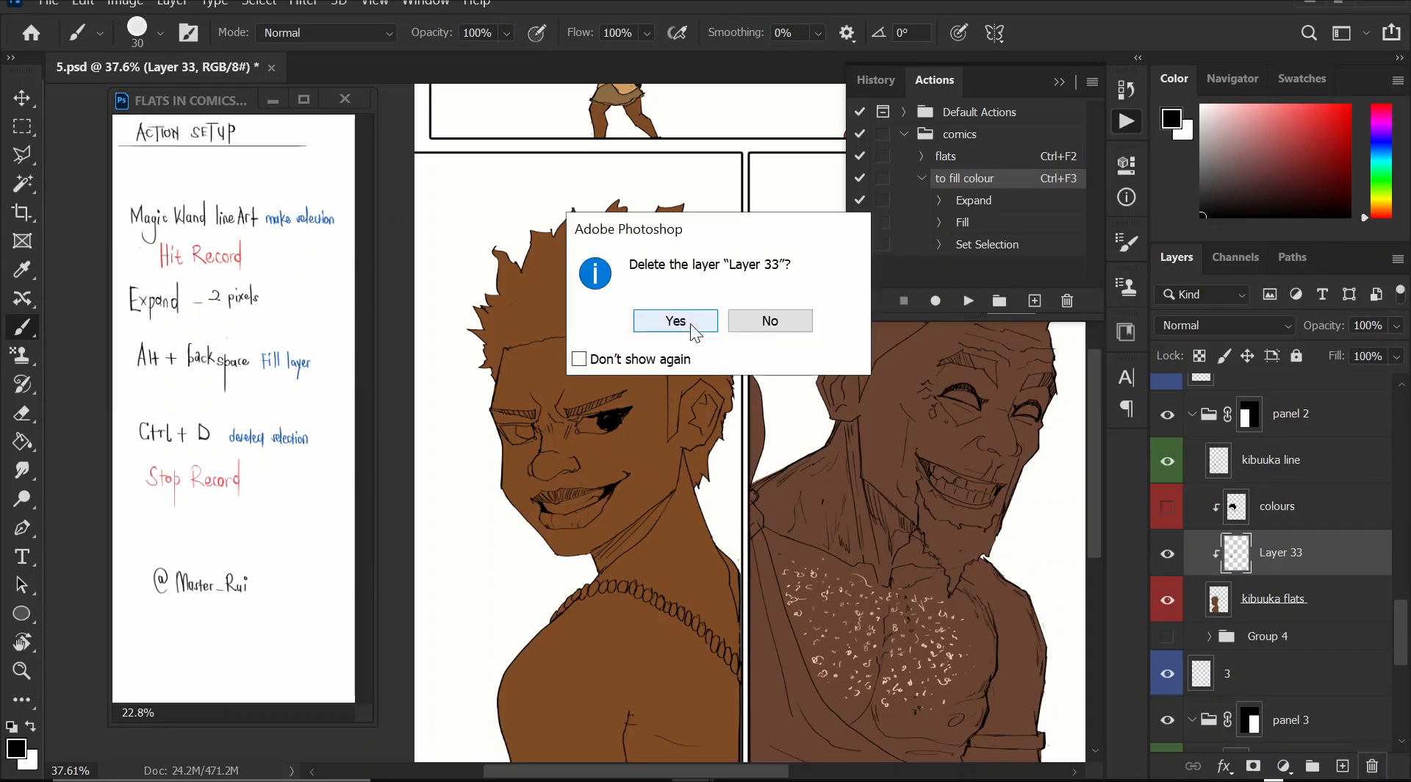
{"action": "left_click", "coordinate": [664, 407]}
{"action": "left_click", "coordinate": [1165, 507]}
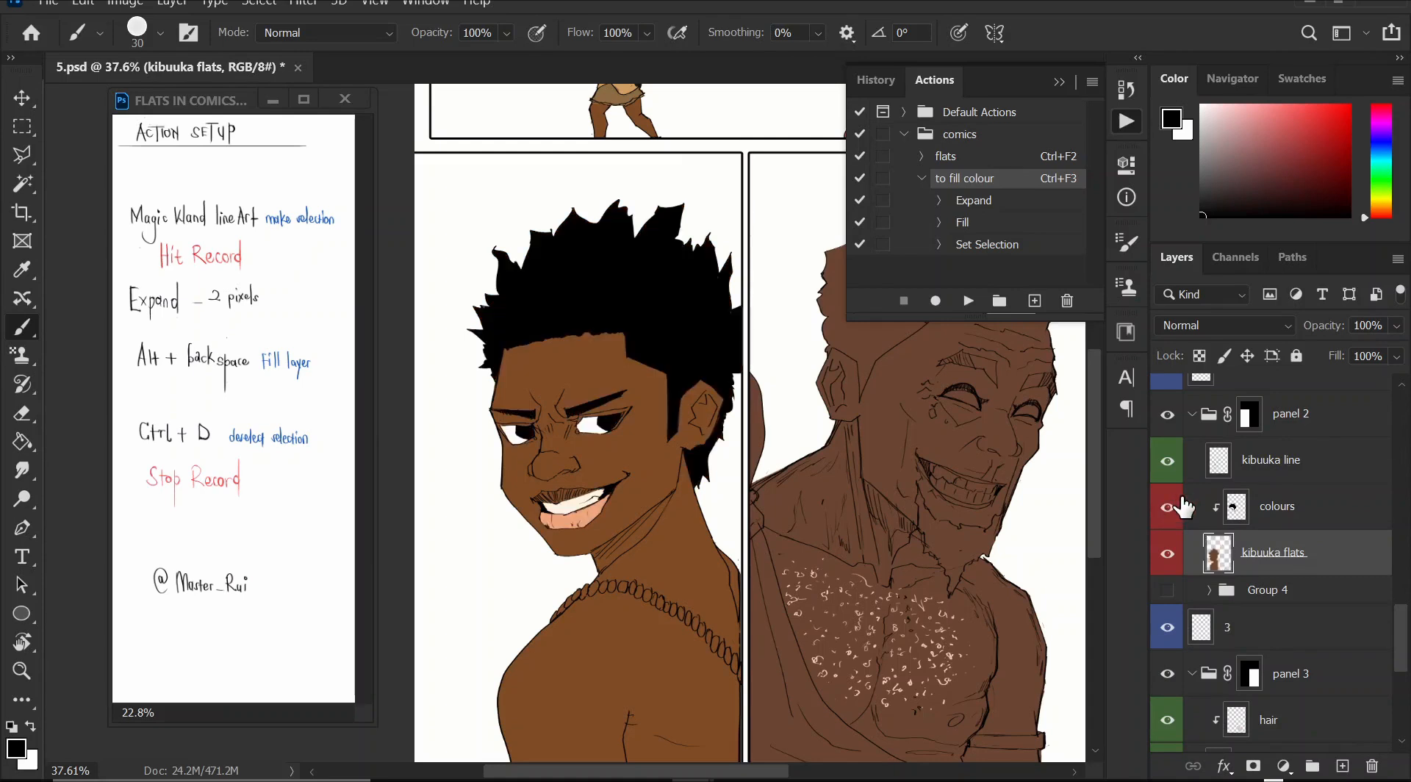
- Add a new layer directly above time god flats in the panel 3 group and clip it to that layer
{"action": "left_click_drag", "start_coordinate": [670, 294], "coordinate": [467, 309]}
{"action": "left_click", "coordinate": [22, 98]}
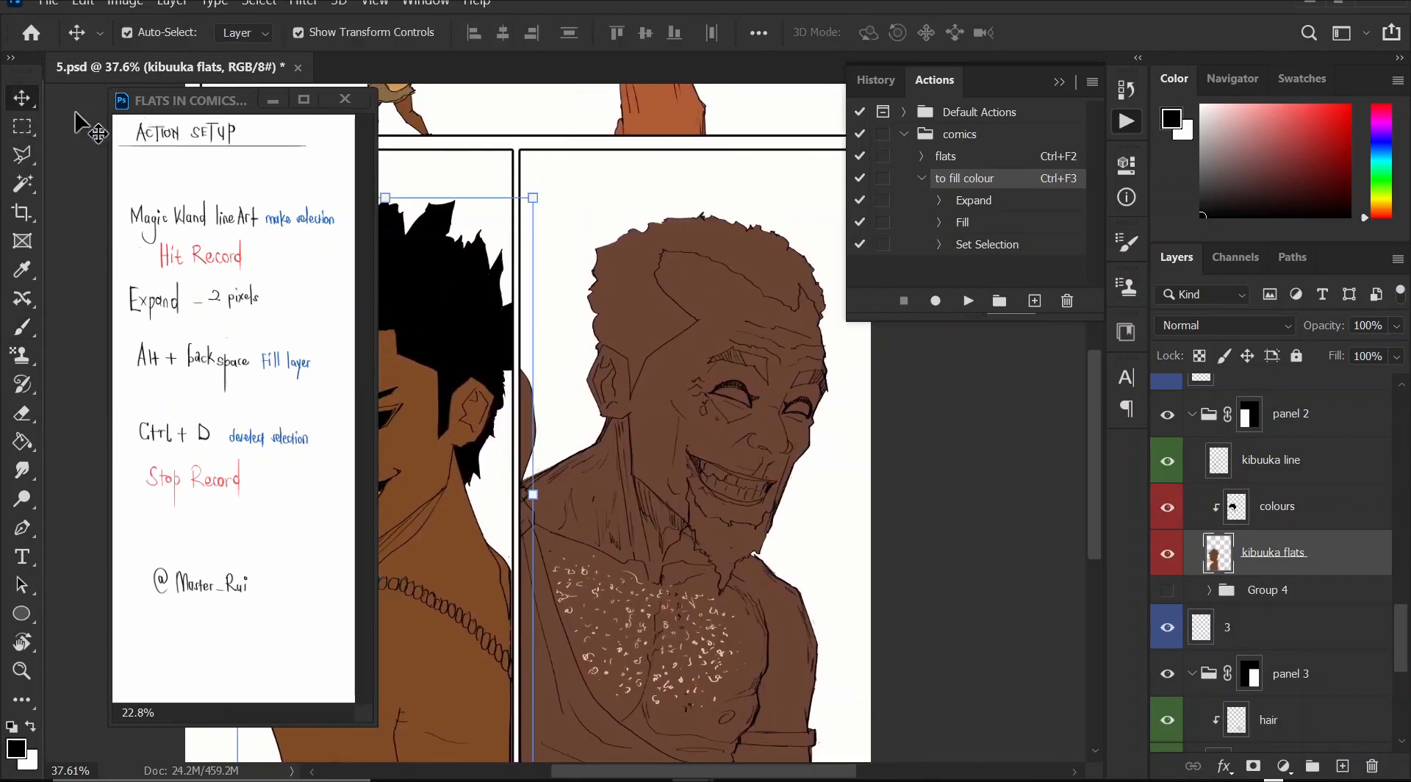
{"action": "left_click", "coordinate": [641, 302]}
{"action": "left_click_drag", "start_coordinate": [658, 245], "coordinate": [656, 485]}
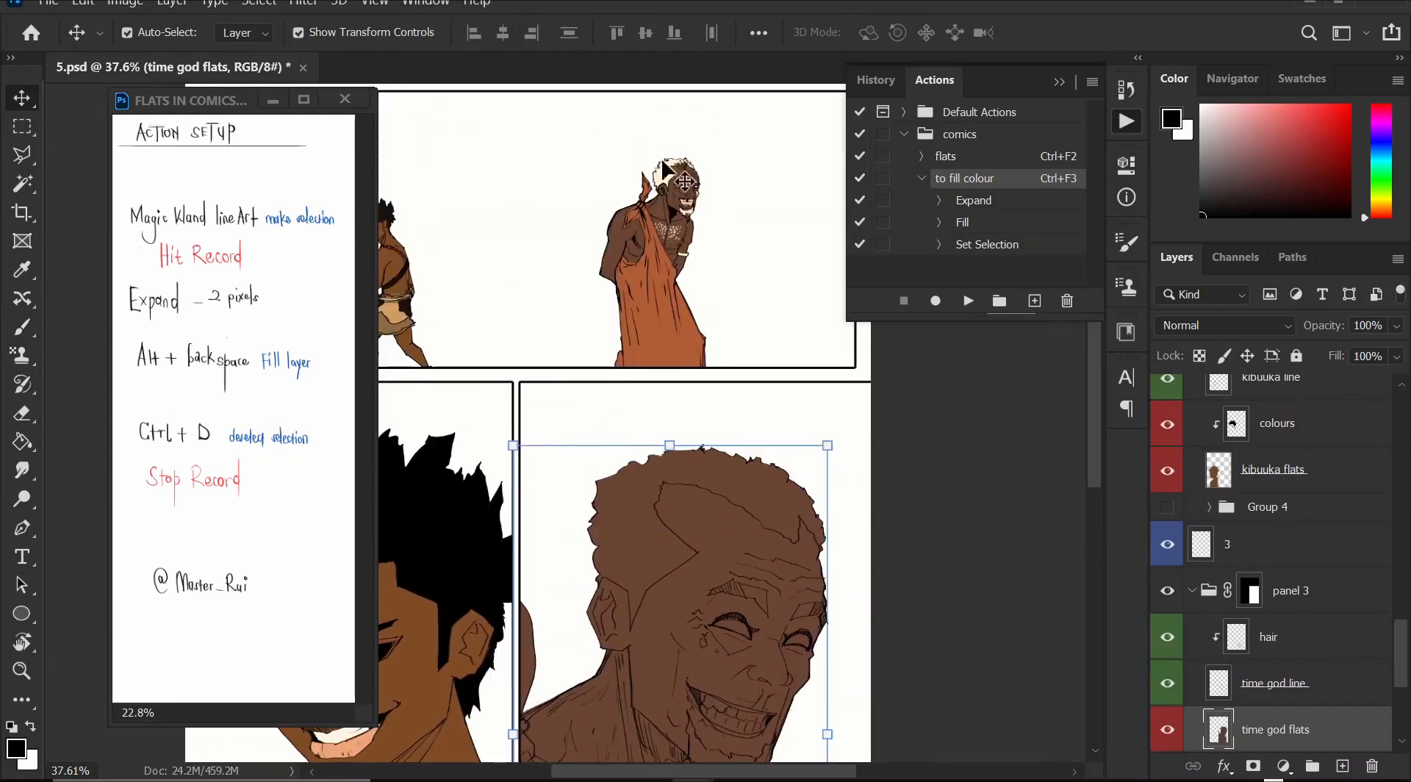
{"action": "left_click", "coordinate": [25, 443]}
{"action": "scroll", "coordinate": [1258, 687], "scroll_direction": "down", "scroll_amount": 2}
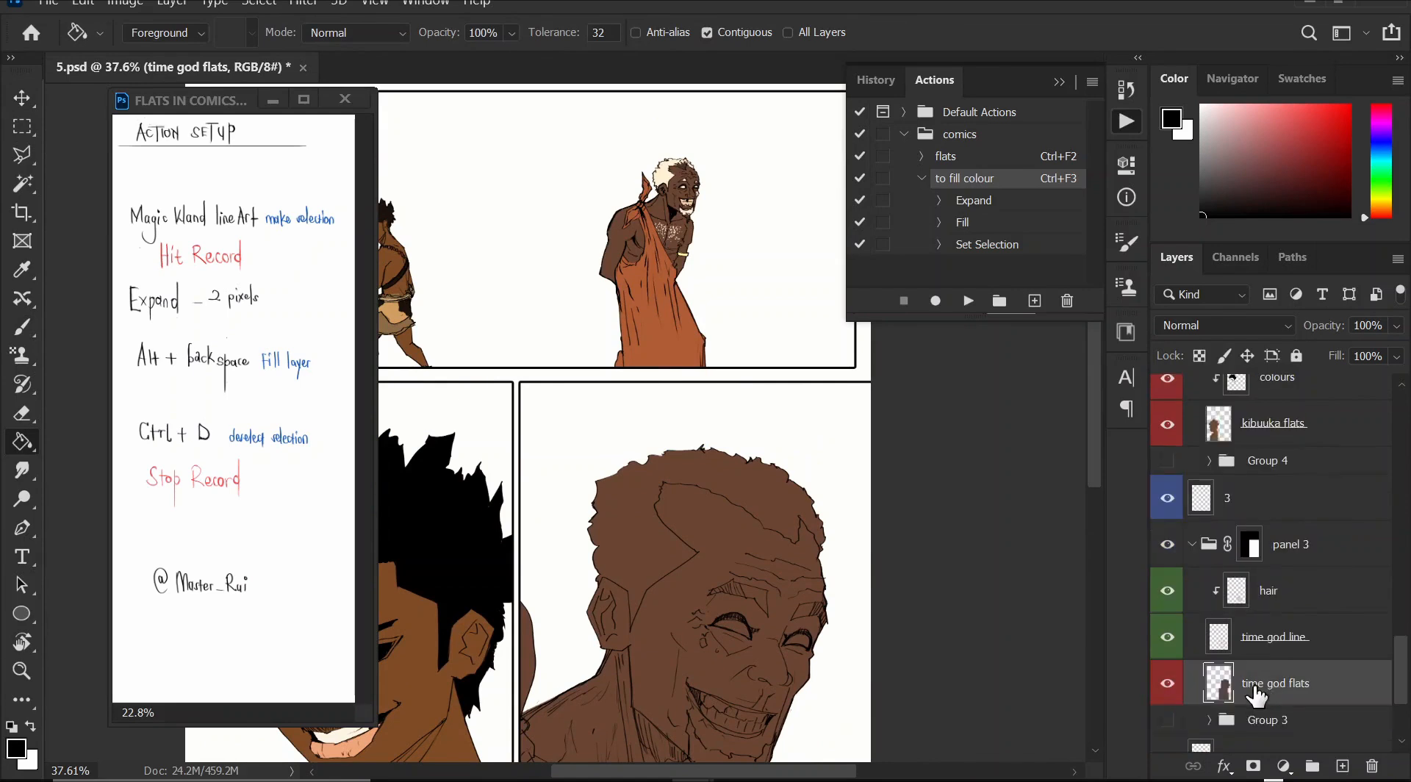
{"action": "left_click", "coordinate": [1341, 766]}
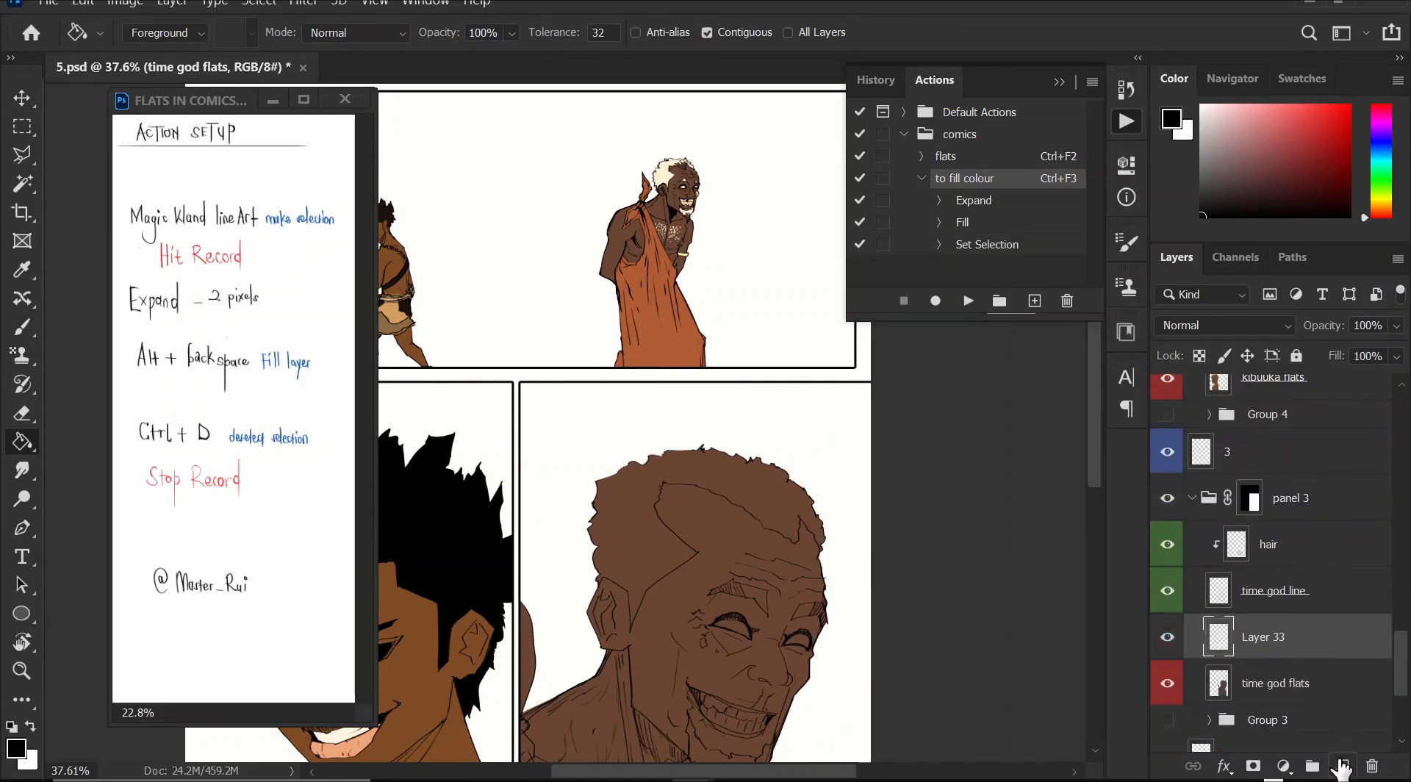
{"action": "left_click", "coordinate": [1265, 652], "text": "alt"}
- Magic Wand the panel 3 man's hair on time god line and fill it on Layer 33 with cream sampled from his small figure's hair
{"action": "left_click", "coordinate": [1264, 594]}
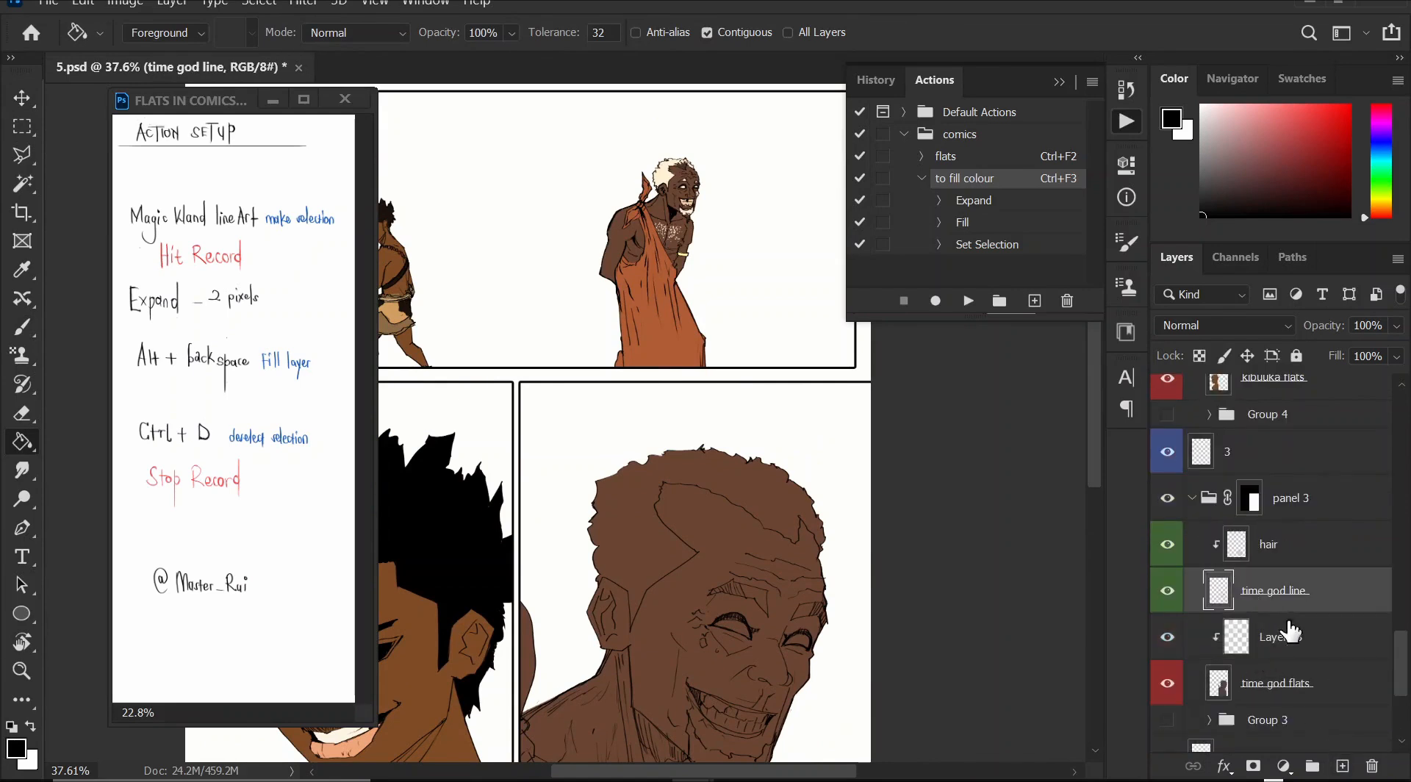
{"action": "left_click", "coordinate": [23, 184]}
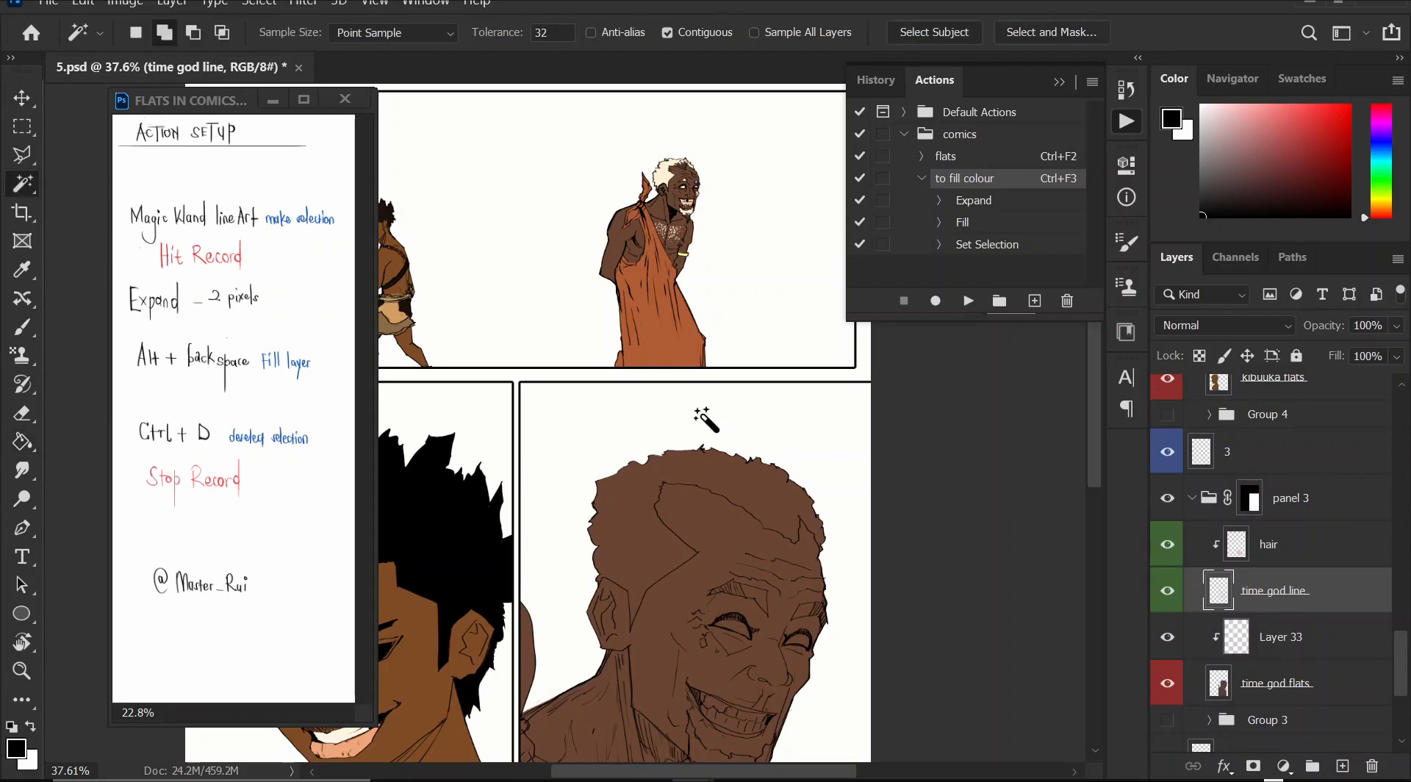
{"action": "left_click", "coordinate": [629, 512]}
{"action": "left_click", "coordinate": [1282, 641]}
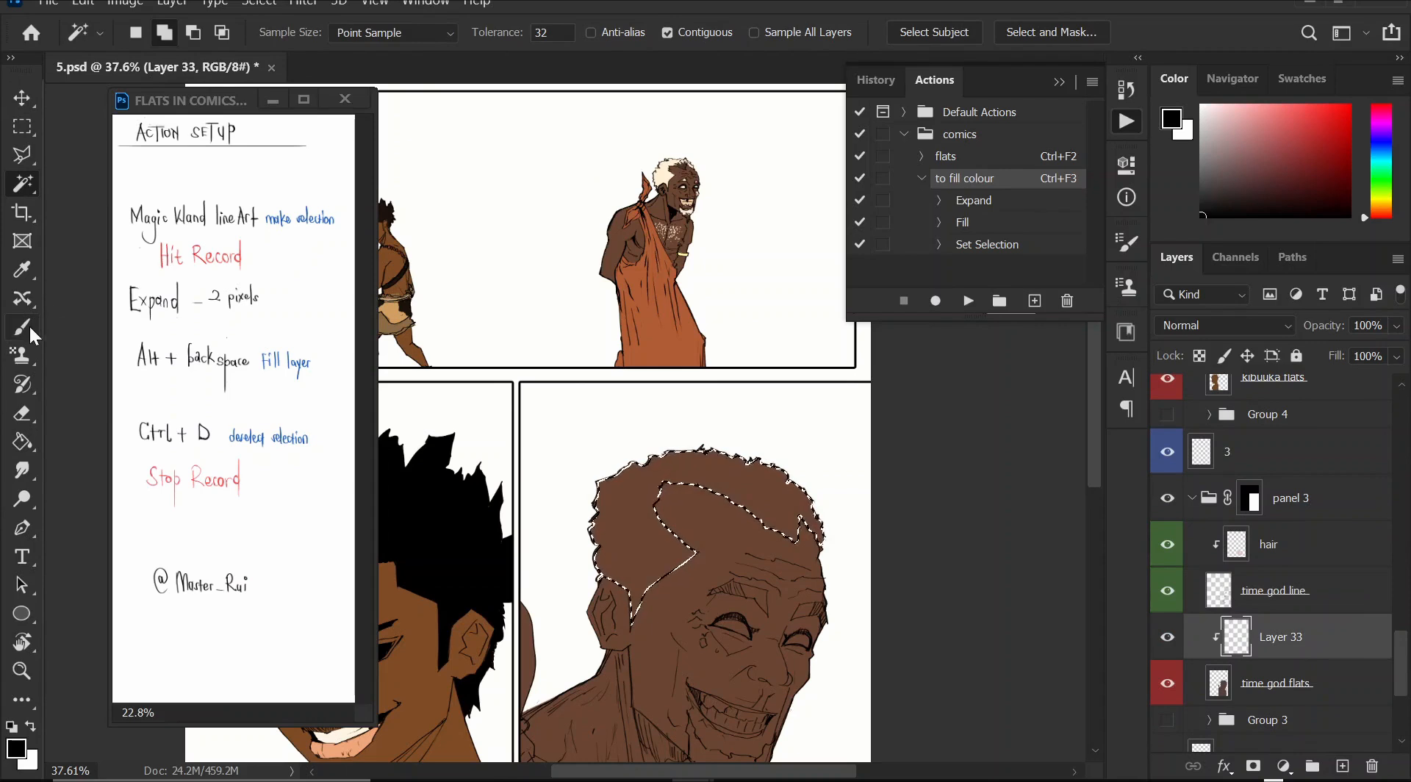
{"action": "key", "text": "b"}
{"action": "left_click", "coordinate": [665, 173], "text": "alt"}
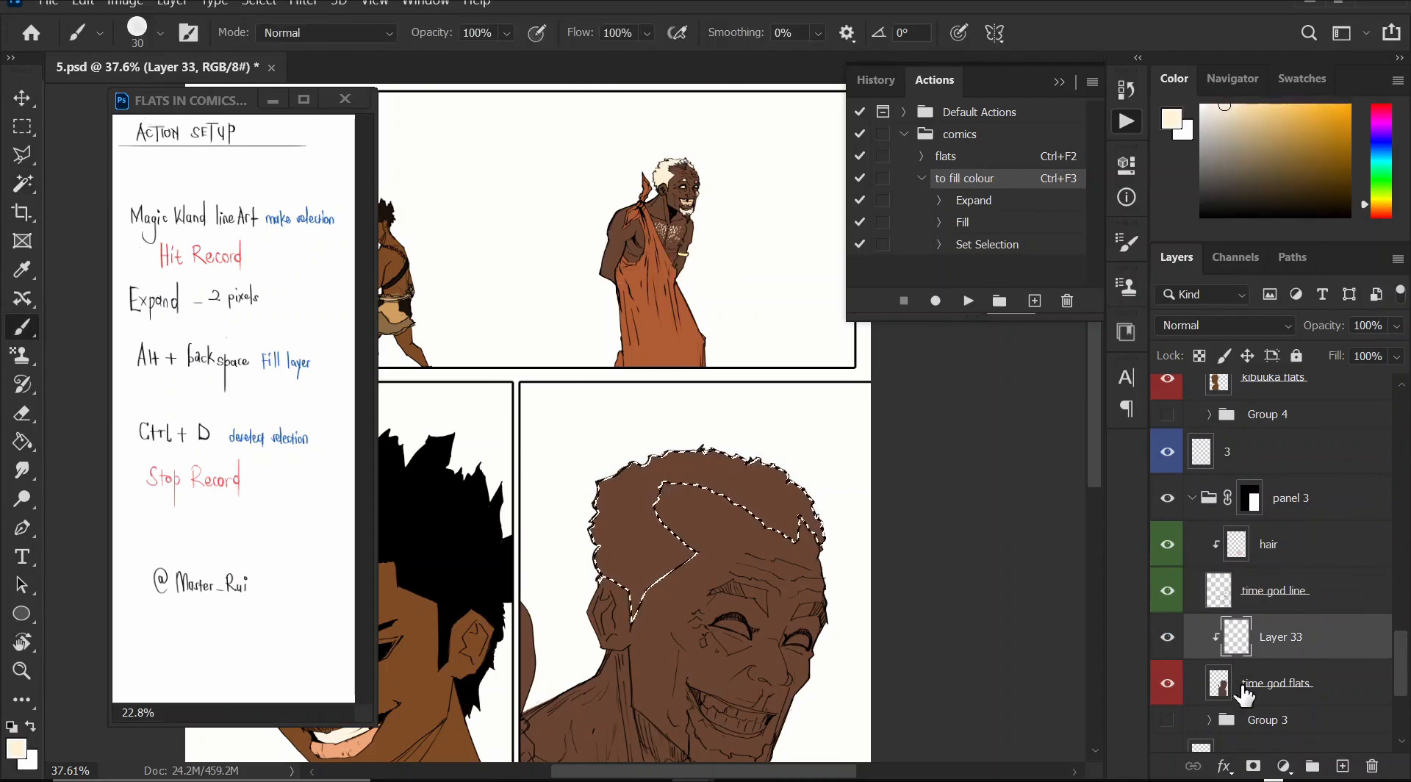
{"action": "key", "text": "ctrl+F3"}
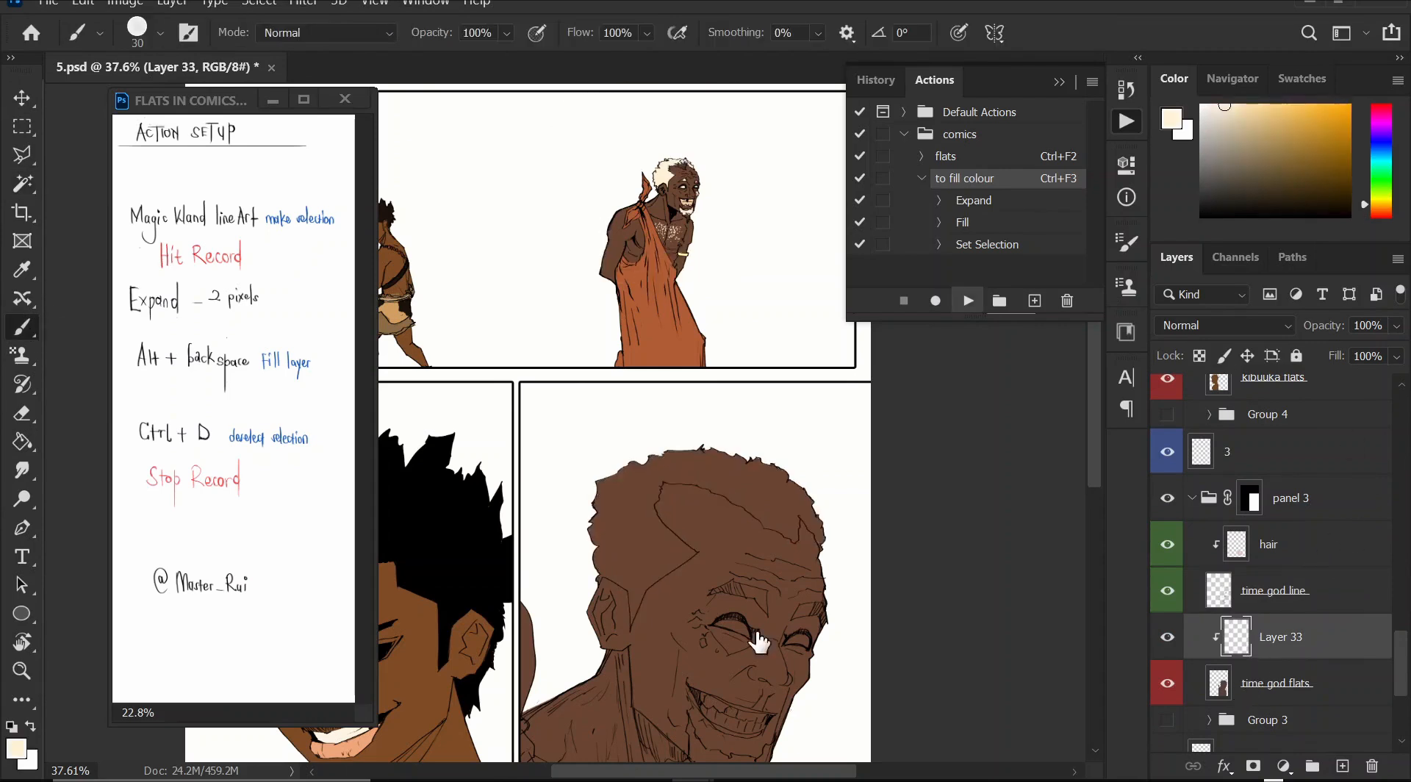
- Magic Wand all the robe areas across the man's shoulder and waist on time god line, and make Layer 33 active
{"action": "left_click_drag", "start_coordinate": [685, 499], "coordinate": [687, 381]}
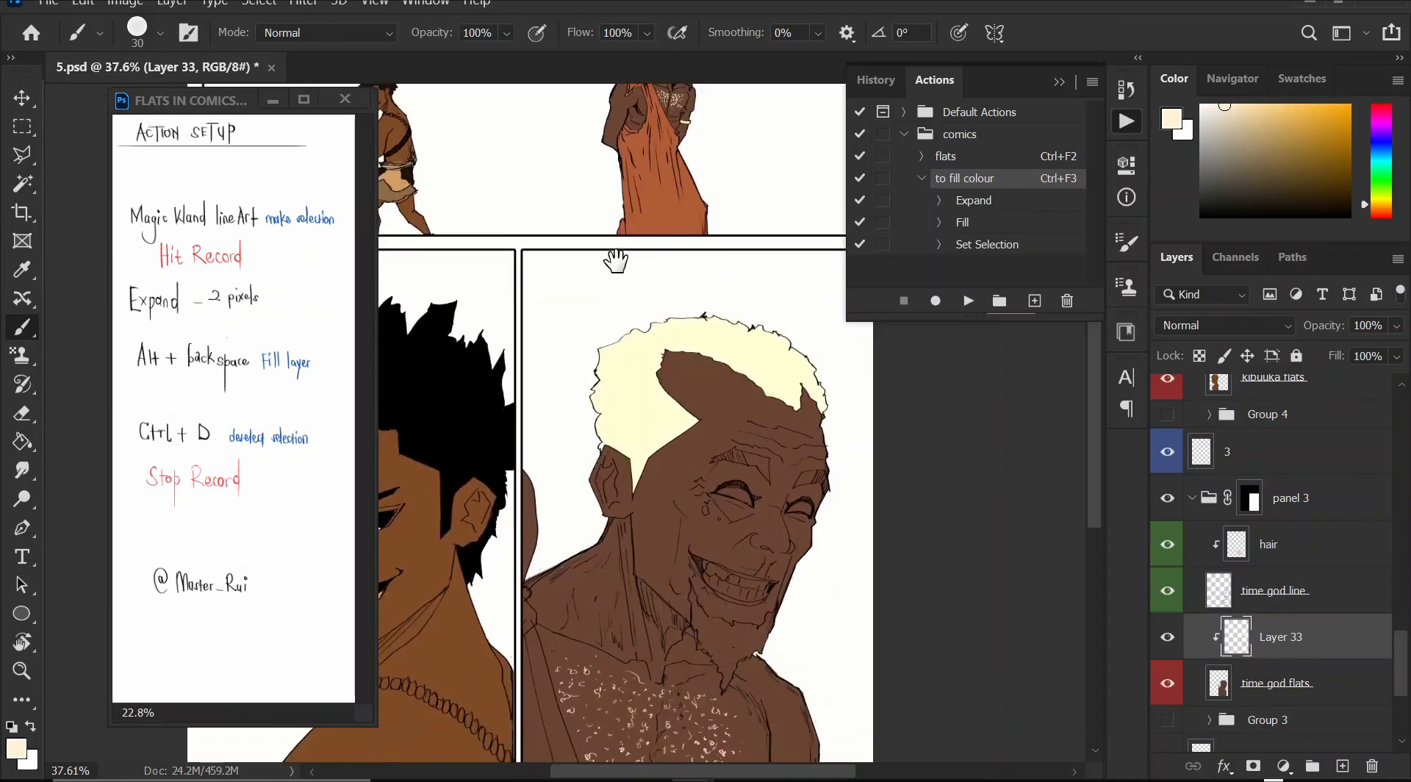
{"action": "left_click_drag", "start_coordinate": [616, 260], "coordinate": [607, 333]}
{"action": "left_click", "coordinate": [22, 183]}
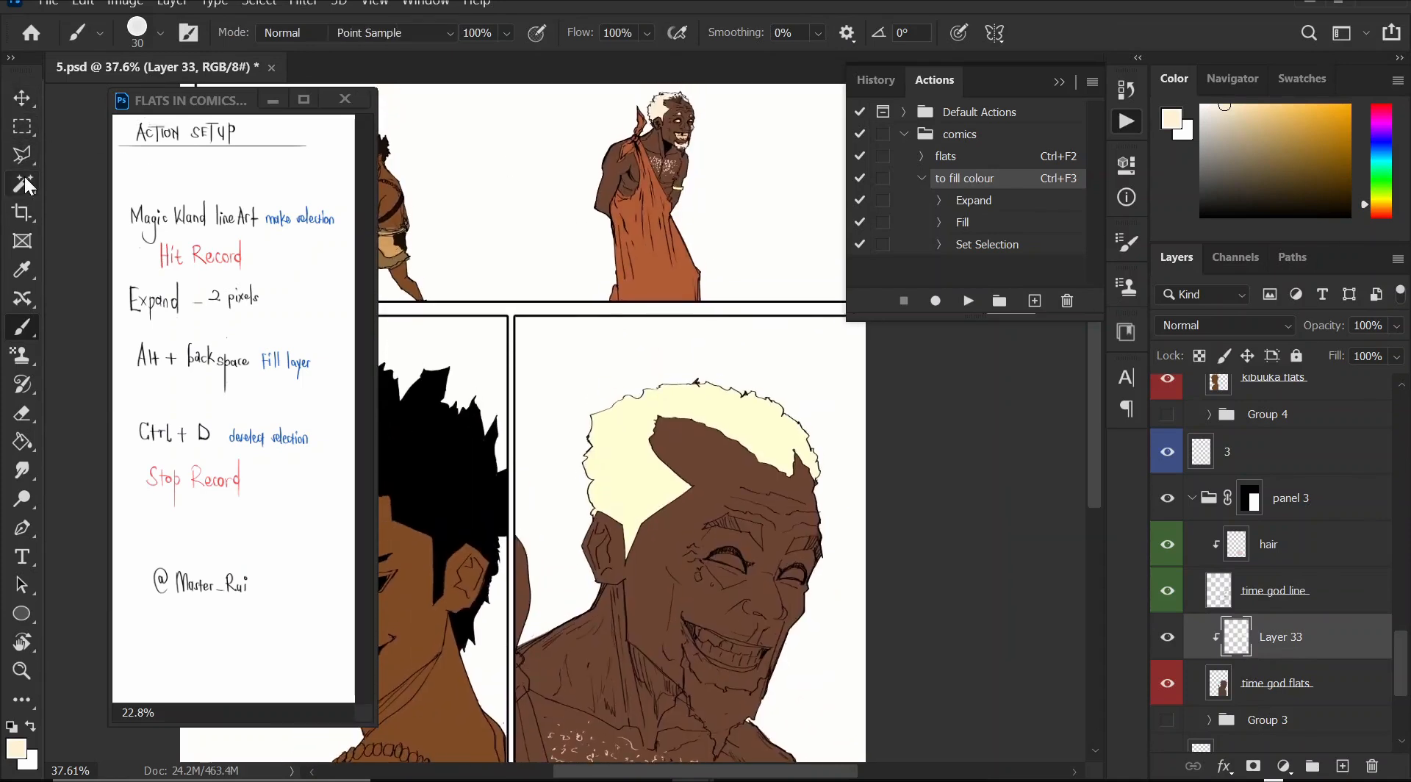
{"action": "left_click", "coordinate": [1264, 595]}
{"action": "left_click_drag", "start_coordinate": [779, 474], "coordinate": [805, 263]}
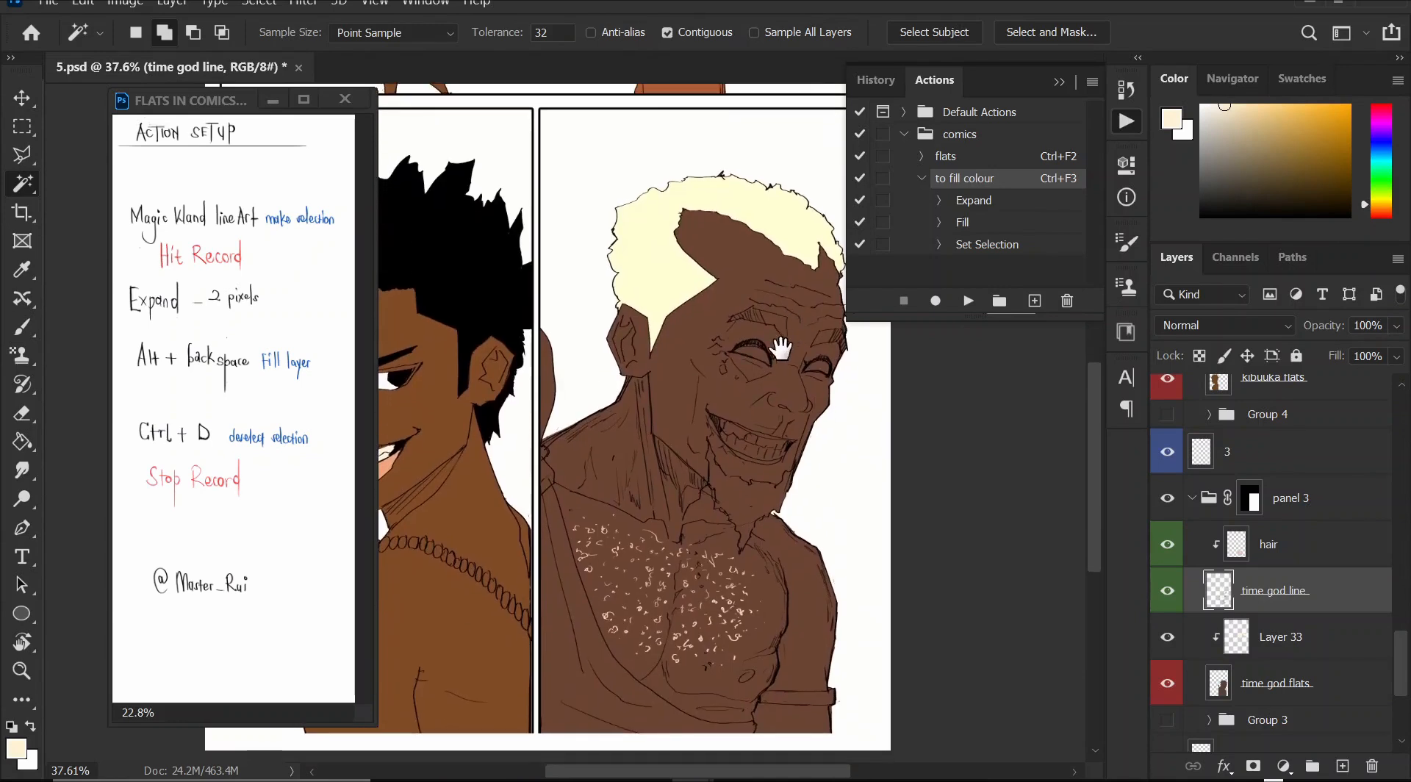
{"action": "left_click", "coordinate": [777, 716]}
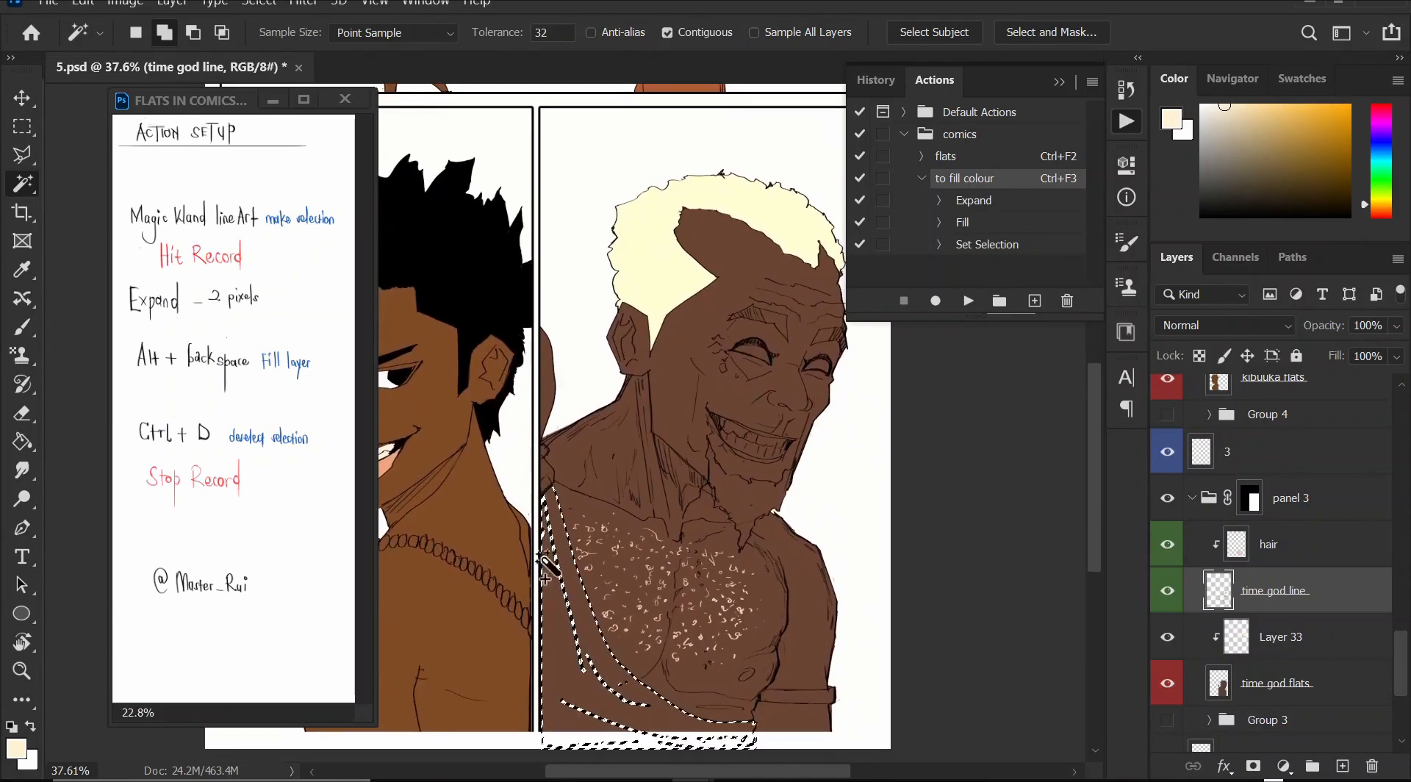
{"action": "left_click", "coordinate": [538, 379]}
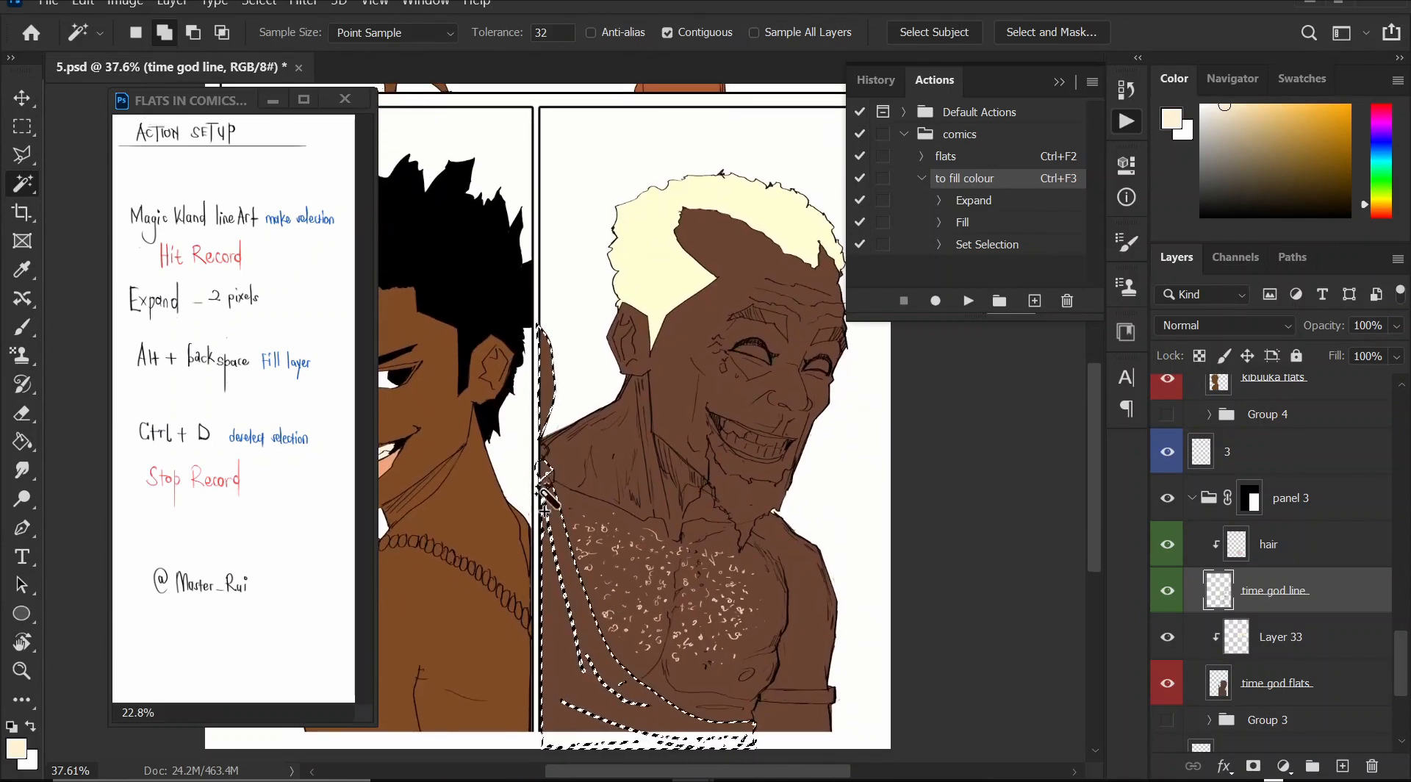
{"action": "left_click", "coordinate": [1258, 641]}
- Sample the orange of the small figure's robe and fill the selected robe areas using the recorded to fill colour action
{"action": "left_click_drag", "start_coordinate": [687, 151], "coordinate": [688, 243]}
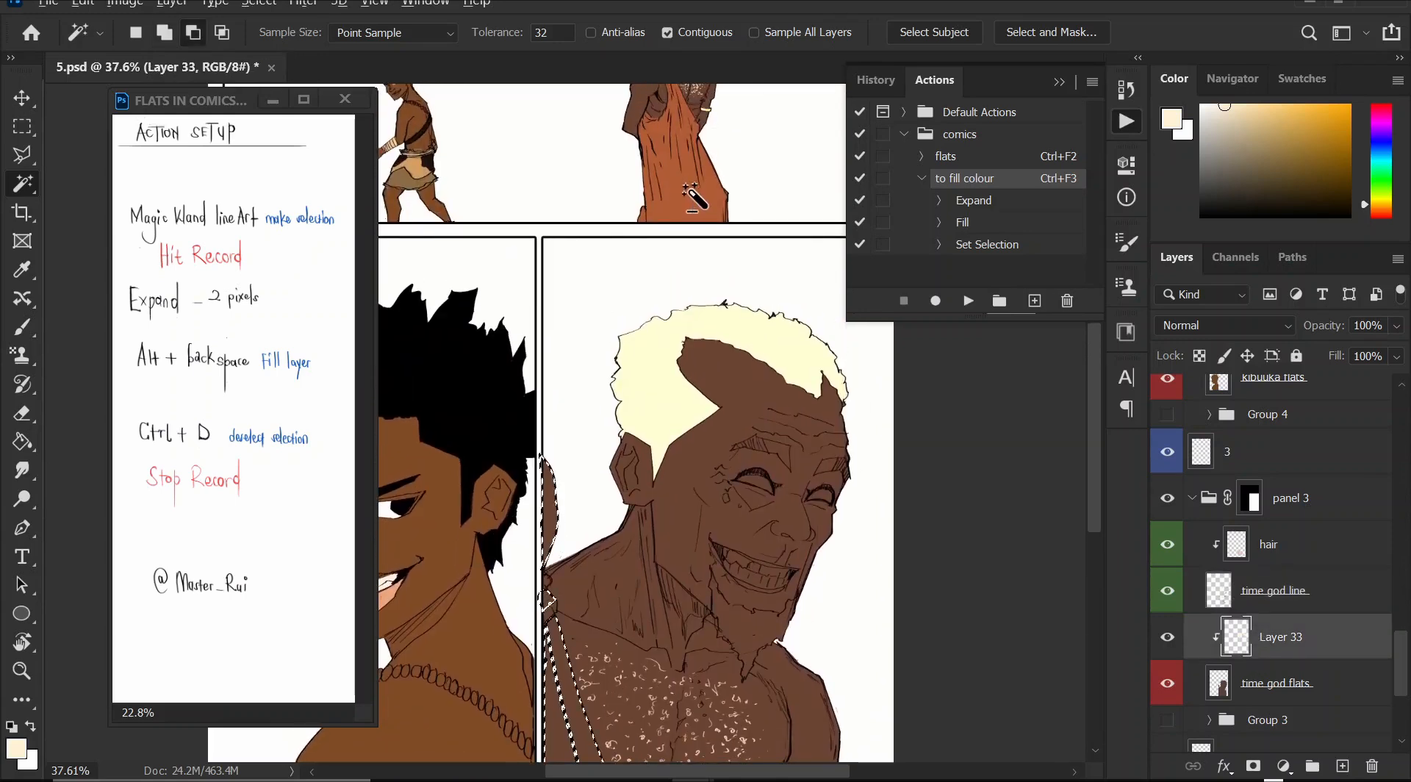
{"action": "left_click", "coordinate": [22, 442]}
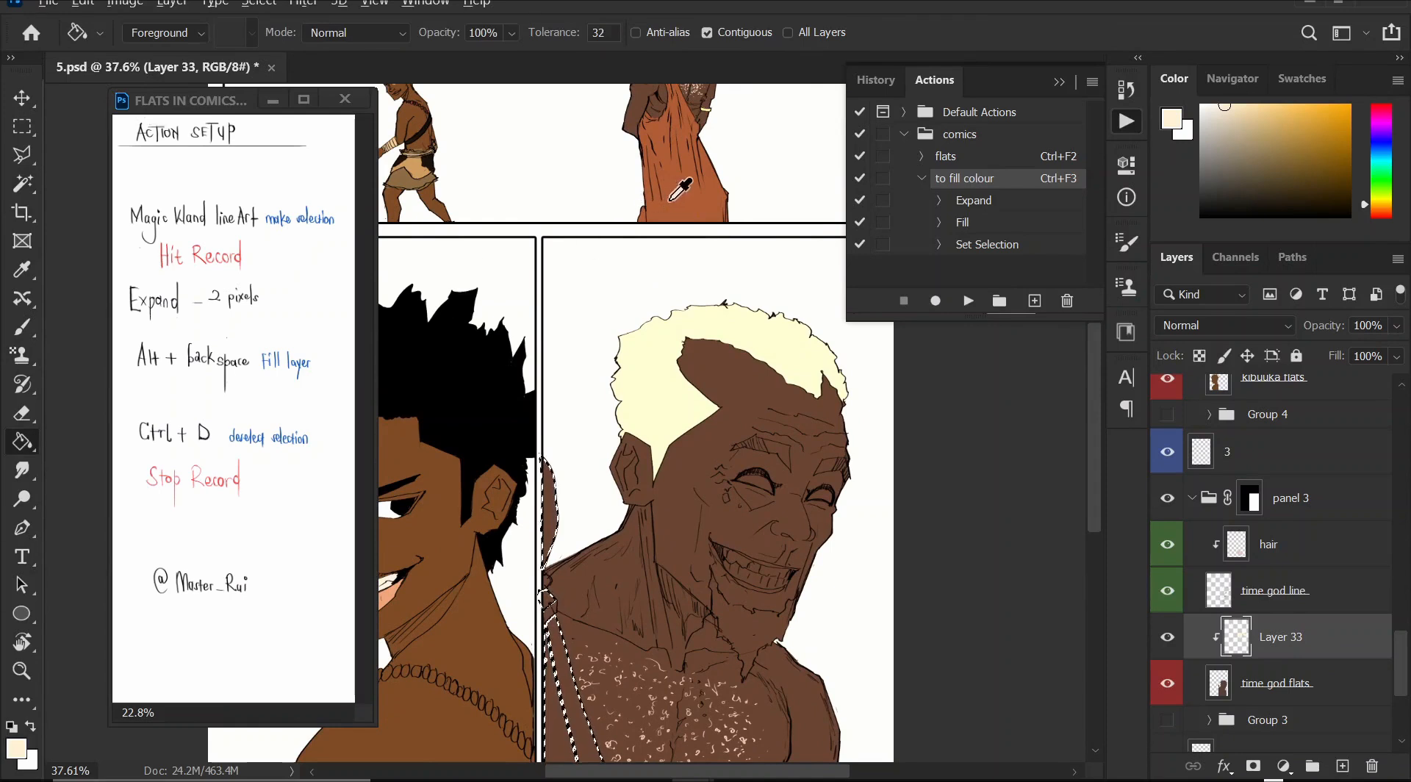
{"action": "left_click", "coordinate": [680, 189], "text": "alt"}
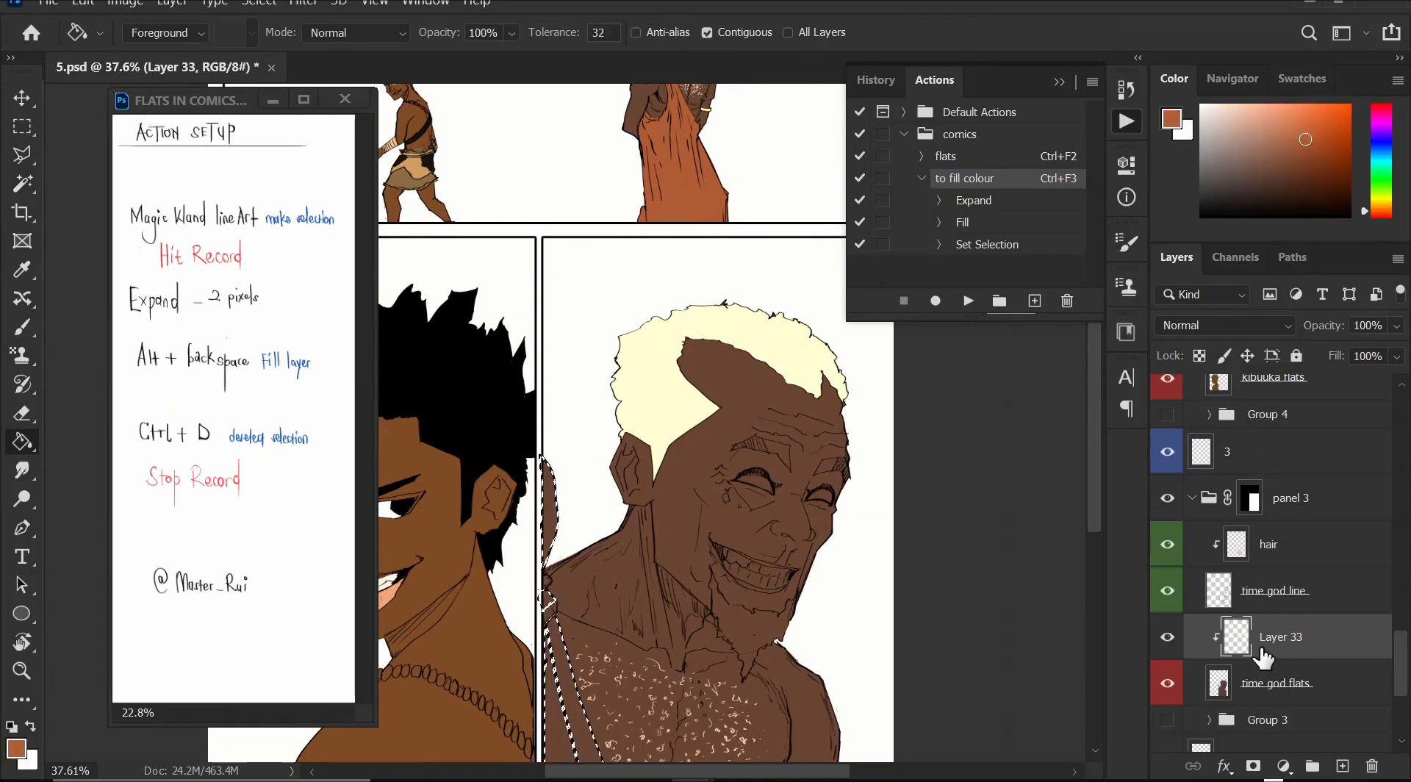
{"action": "key", "text": "ctrl+F3"}
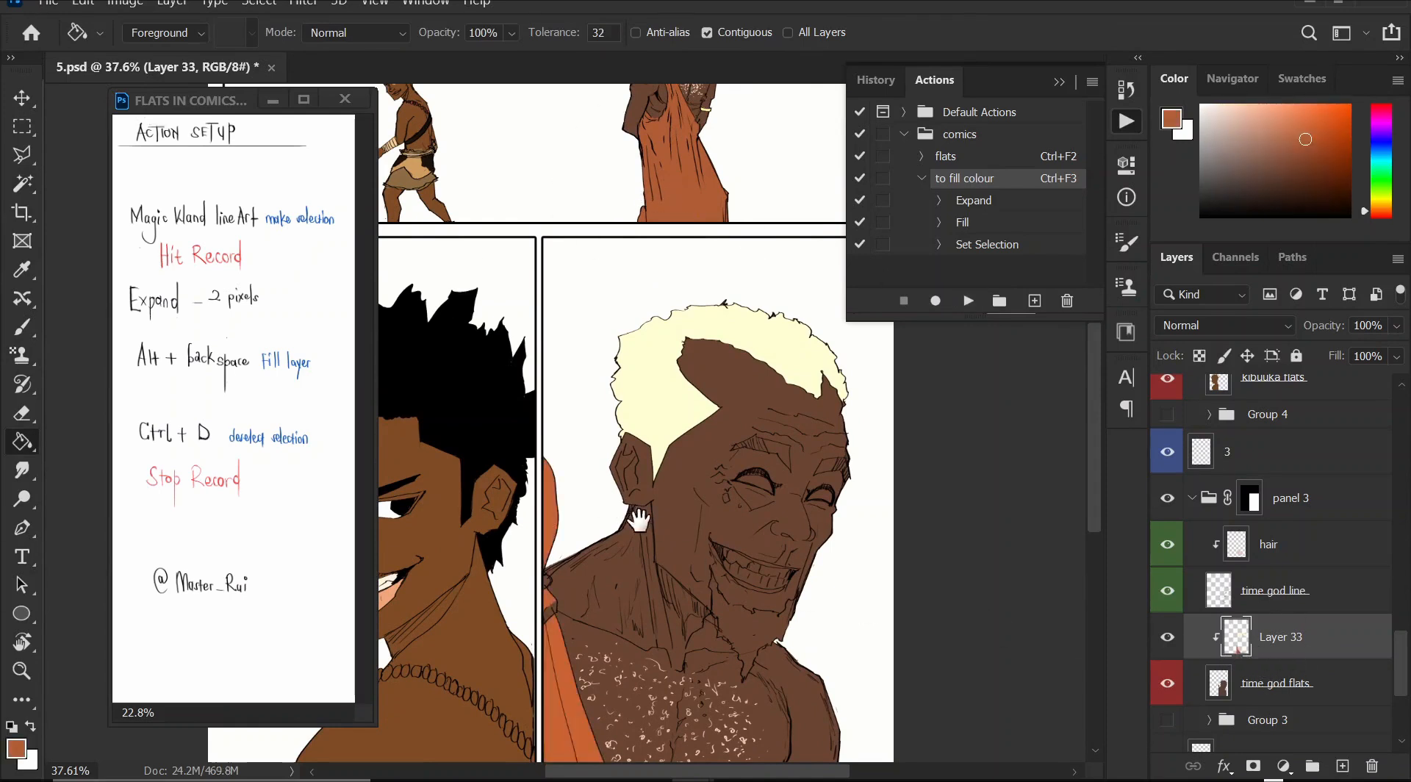
{"action": "left_click_drag", "start_coordinate": [644, 518], "coordinate": [640, 398]}
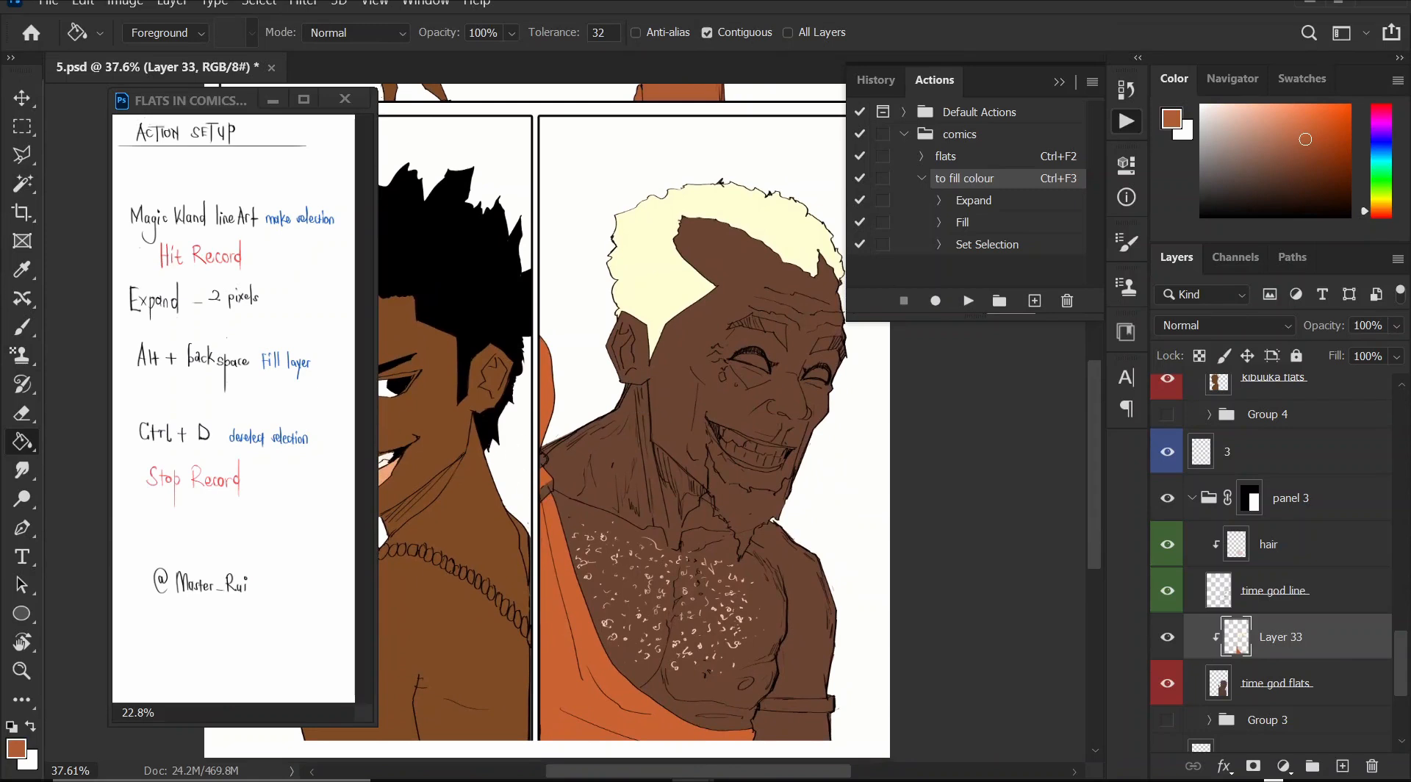
- Sample the light salmon colour from the small robed figure's mouth as the foreground colour
{"action": "left_click_drag", "start_coordinate": [872, 369], "coordinate": [712, 523]}
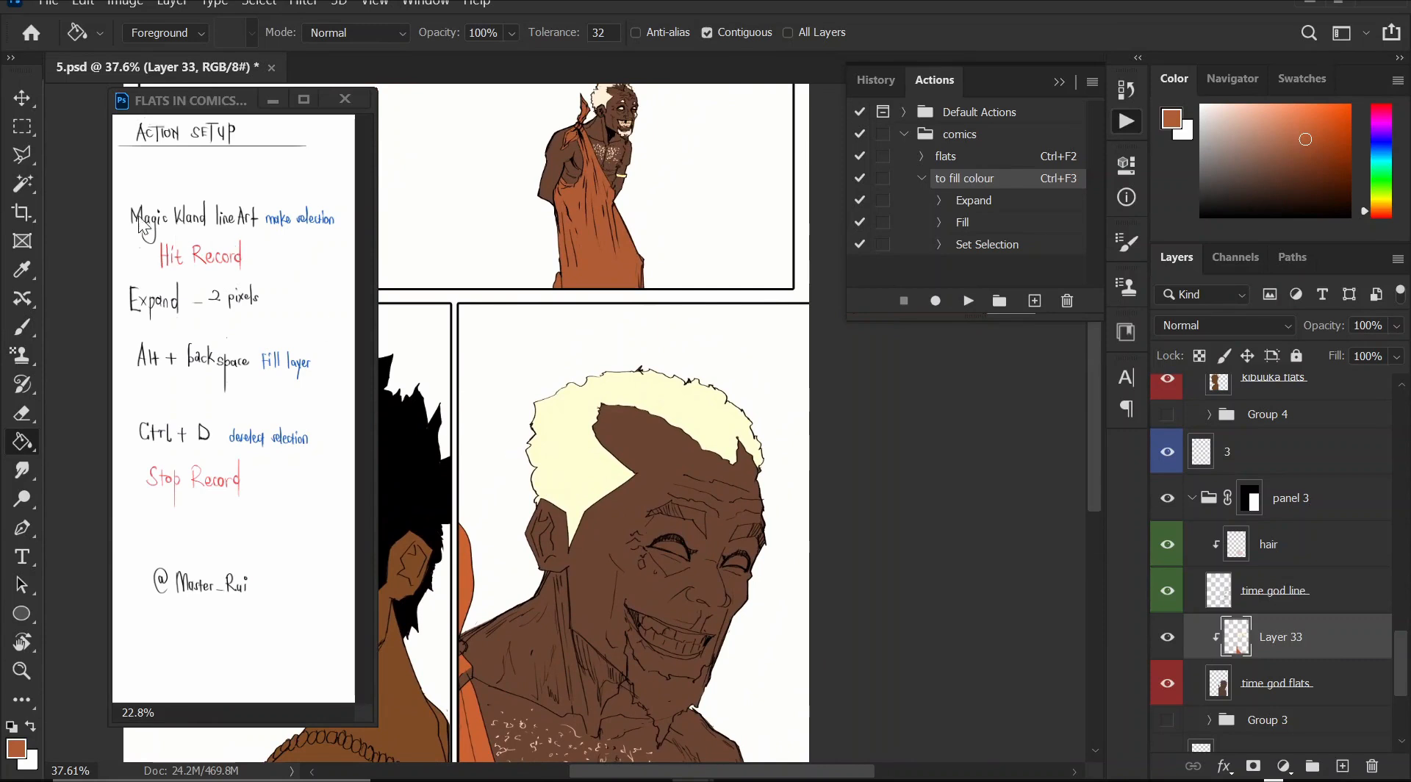
{"action": "left_click", "coordinate": [626, 130], "text": "alt"}
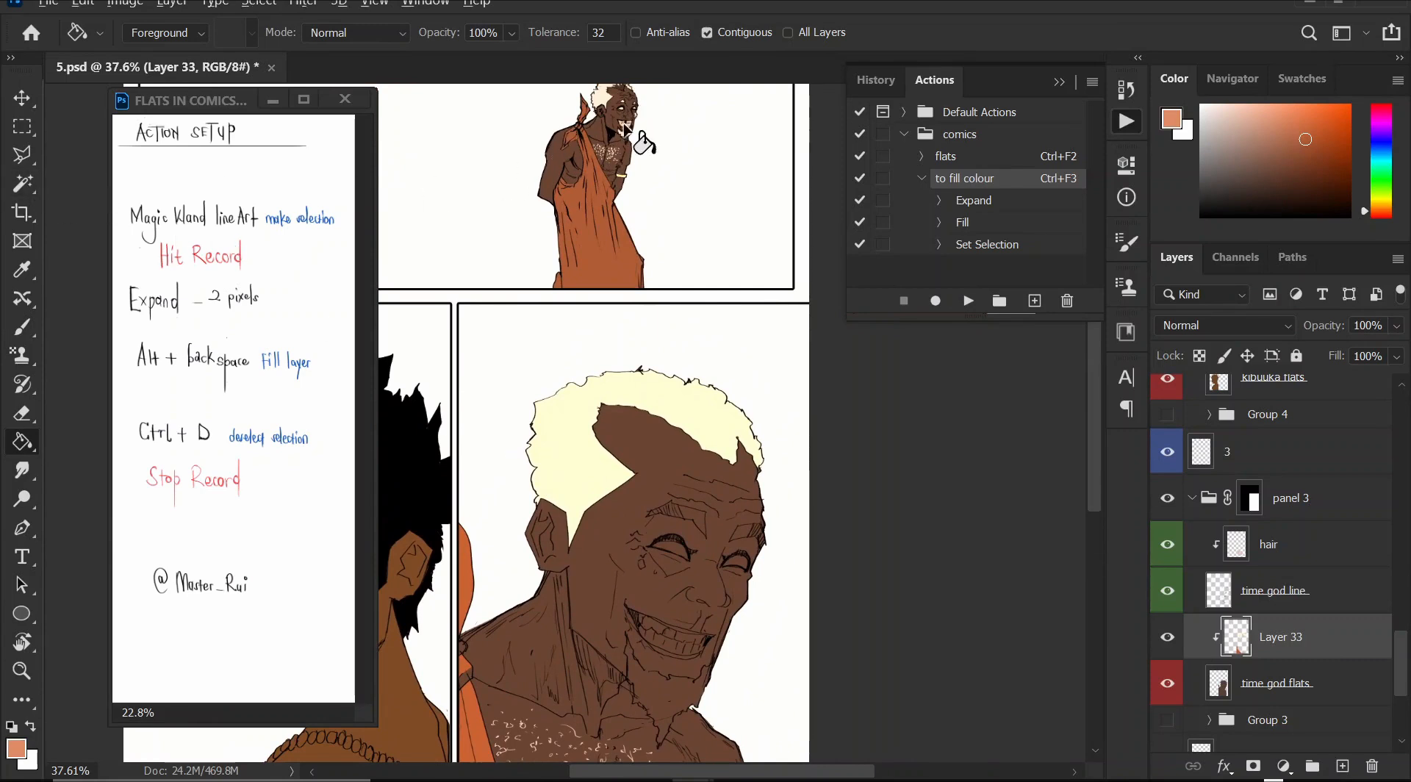
{"action": "left_click", "coordinate": [623, 125]}
{"action": "key", "text": "ctrl+z"}
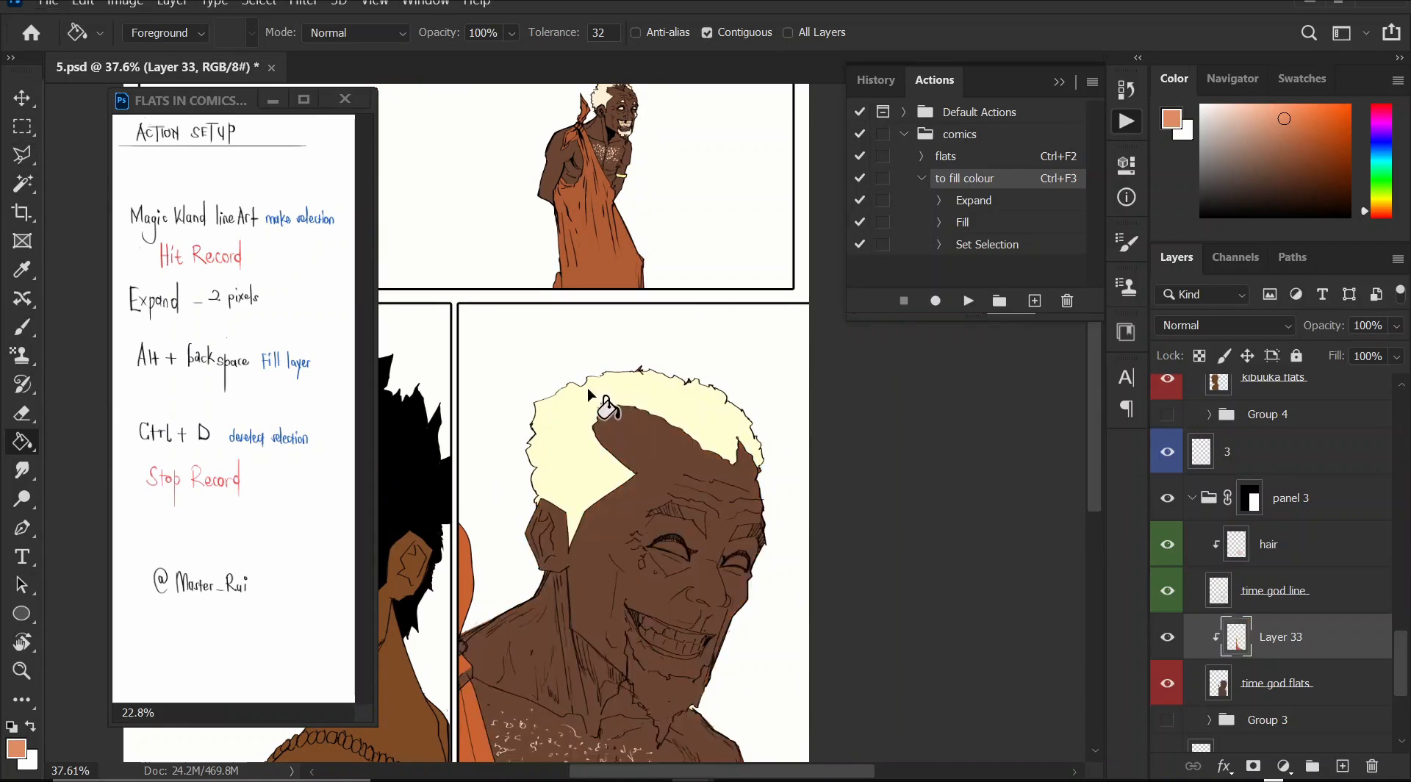
- Magic Wand the smiling man's upper and lower teeth on time god line, adding each tooth area to the selection
{"action": "left_click", "coordinate": [22, 183]}
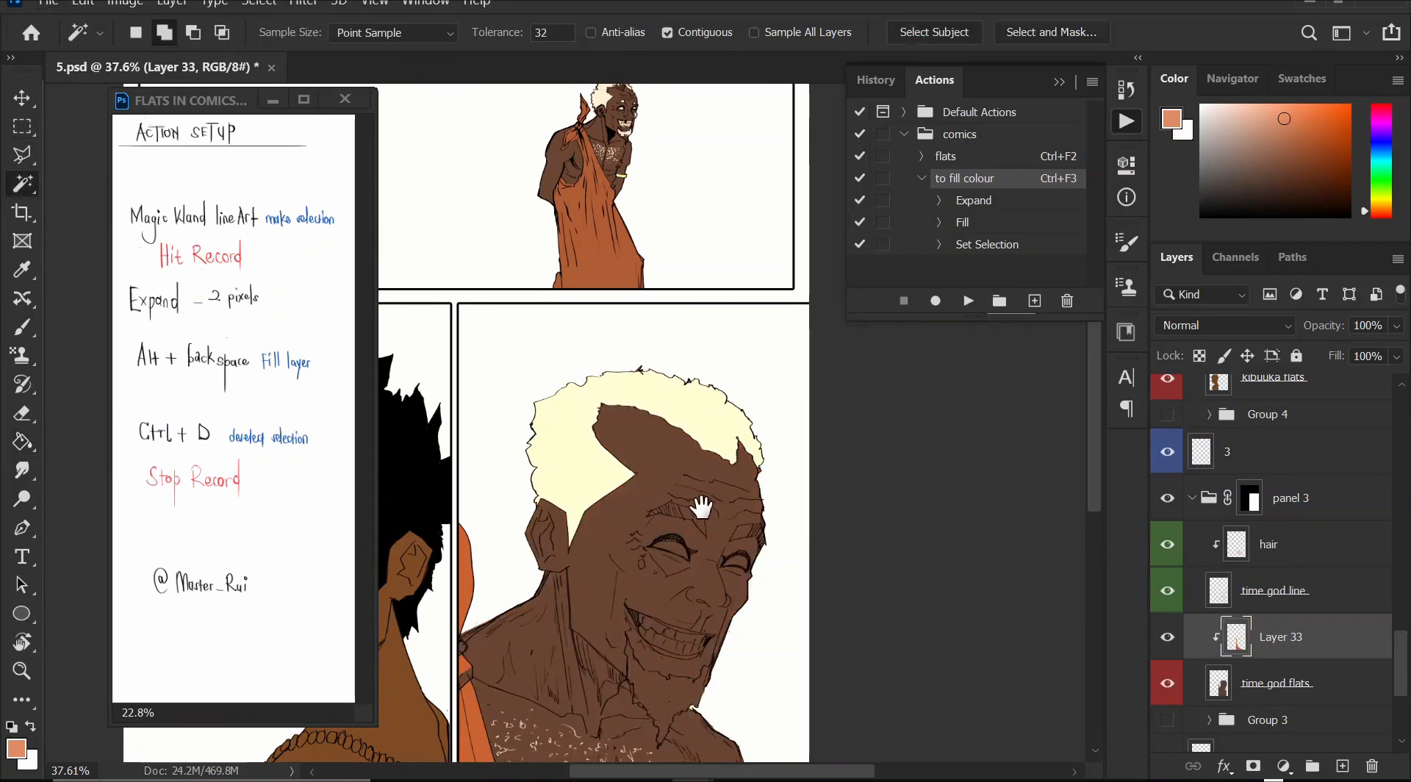
{"action": "left_click_drag", "start_coordinate": [702, 507], "coordinate": [712, 375]}
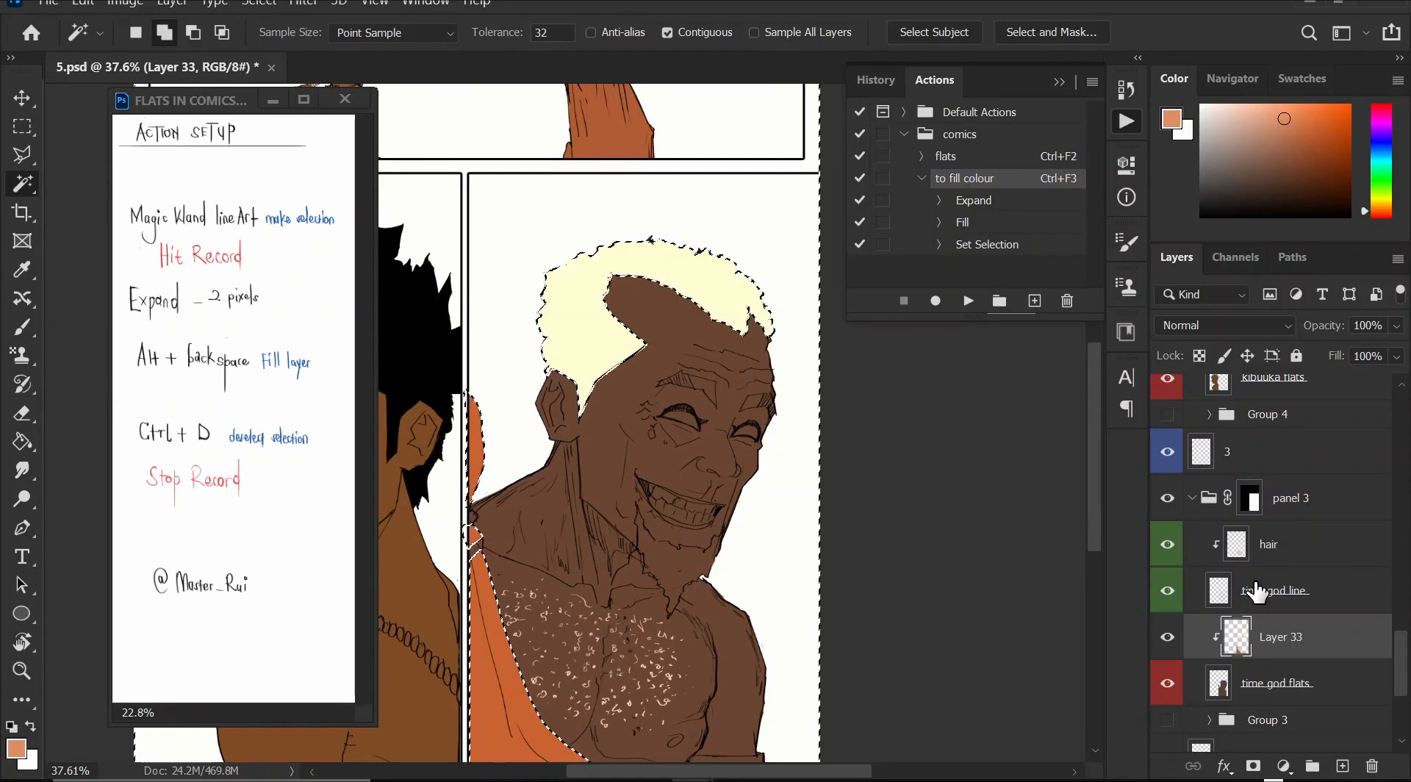
{"action": "key", "text": "alt+bracketright"}
{"action": "left_click", "coordinate": [665, 509]}
{"action": "left_click", "coordinate": [656, 493]}
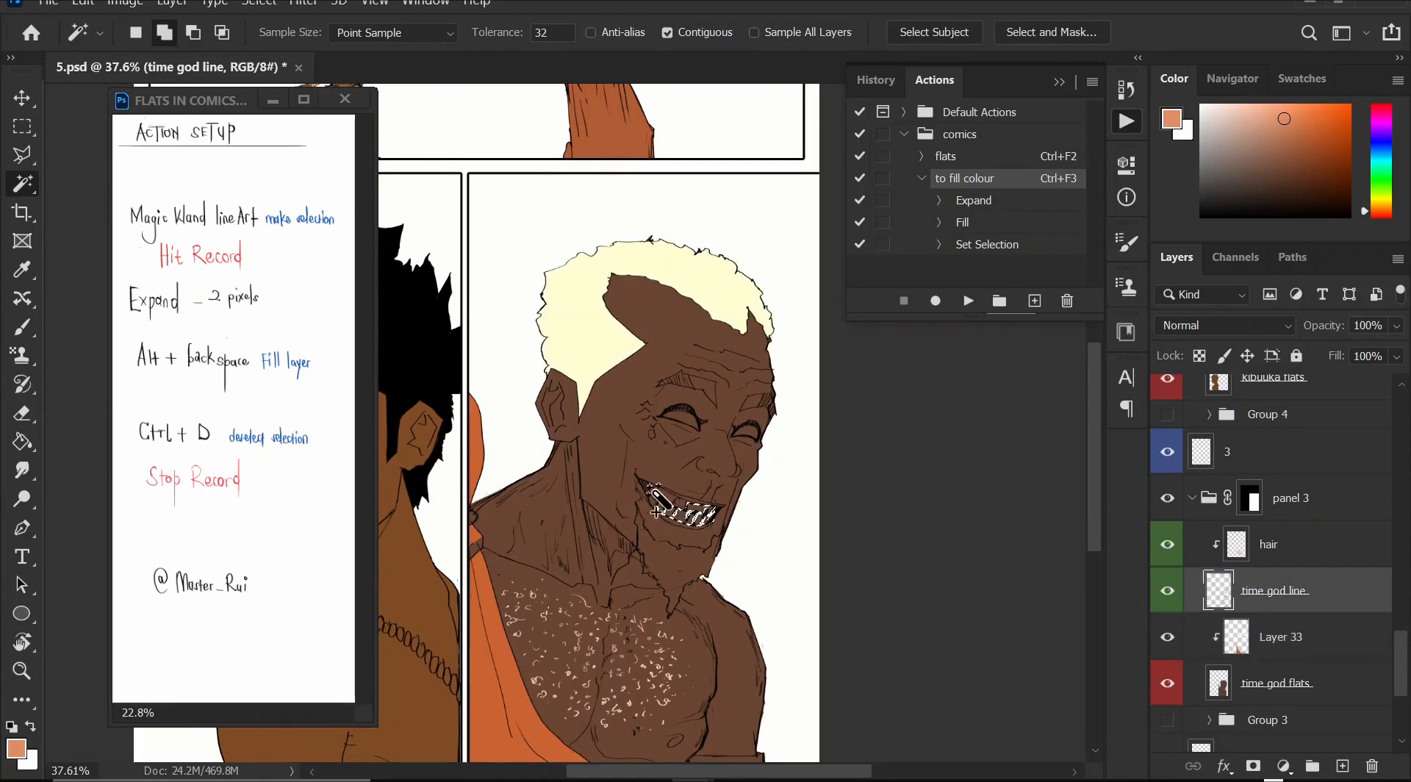
{"action": "left_click", "coordinate": [673, 502]}
{"action": "key", "text": "ctrl+z"}
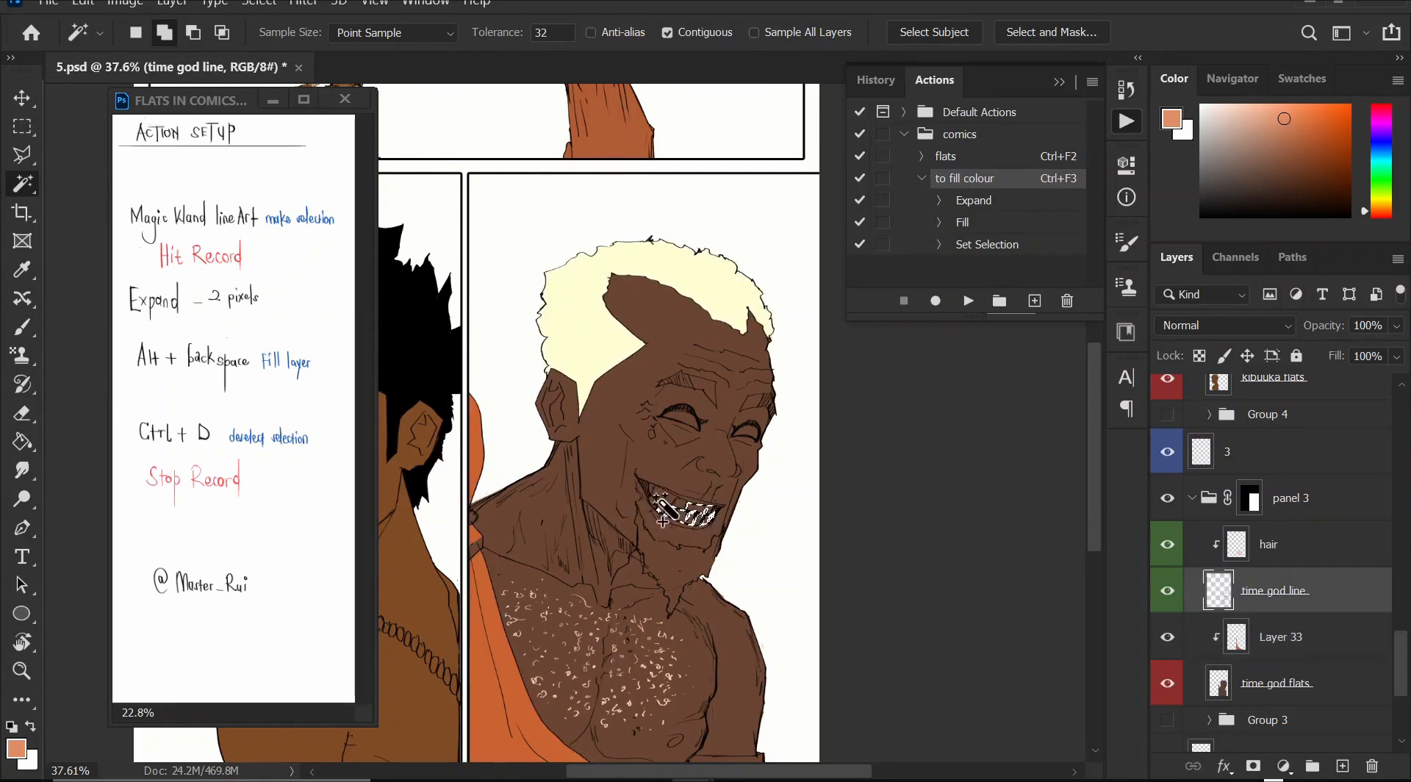
{"action": "left_click", "coordinate": [661, 497]}
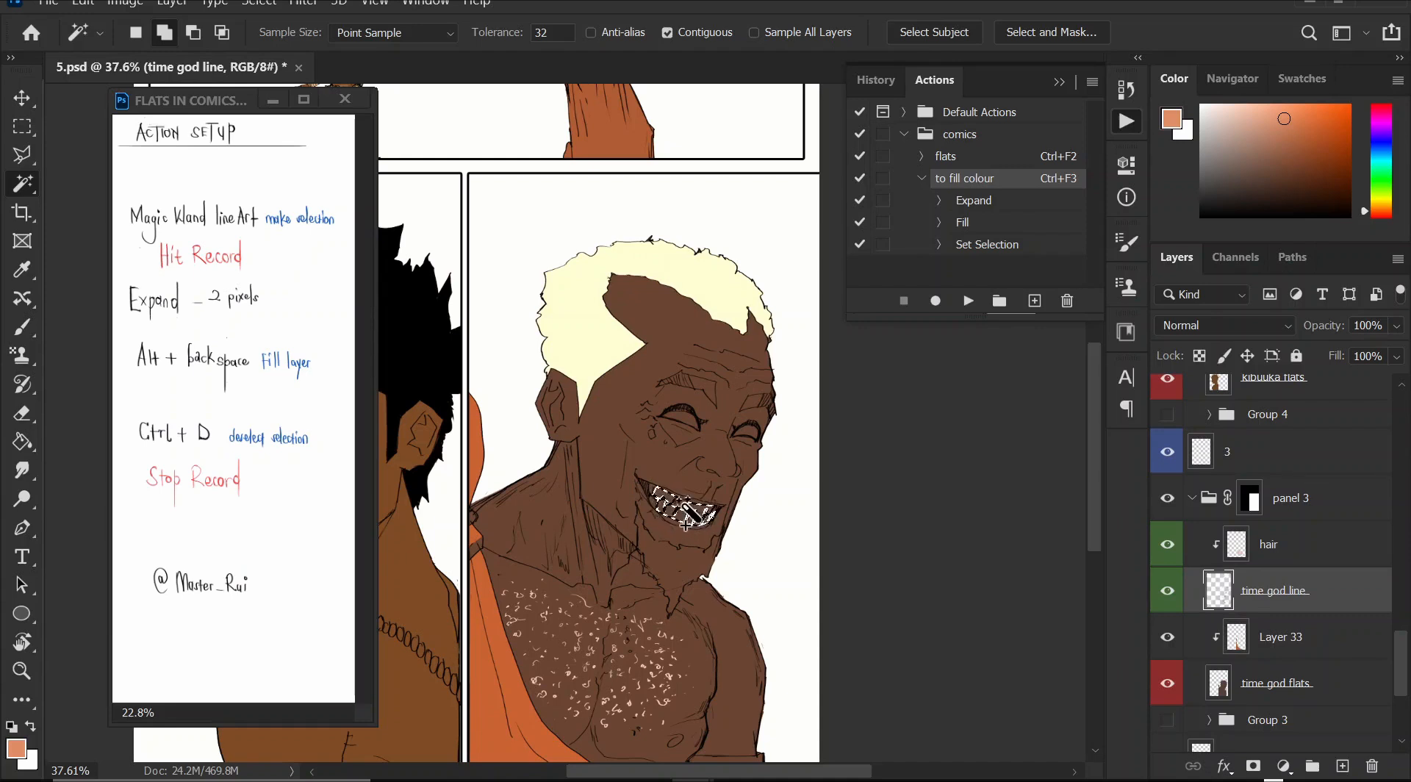
{"action": "left_click", "coordinate": [663, 506]}
{"action": "key", "text": "ctrl+z"}
{"action": "left_click", "coordinate": [667, 513]}
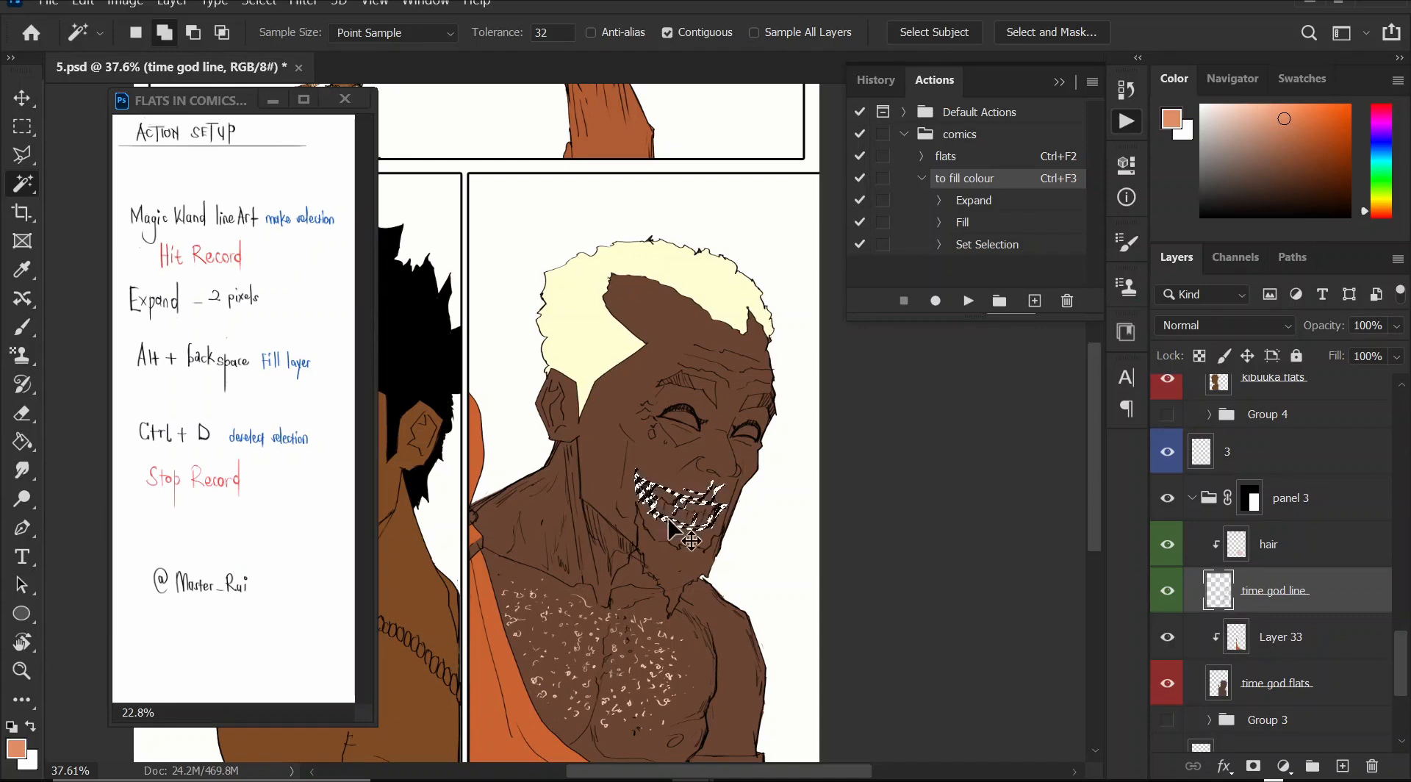
{"action": "key", "text": "ctrl+z"}
- Add the gaps and line work between the smiling man's upper and lower teeth to the selection with the Polygonal Lasso
{"action": "left_click_drag", "start_coordinate": [684, 507], "coordinate": [757, 523]}
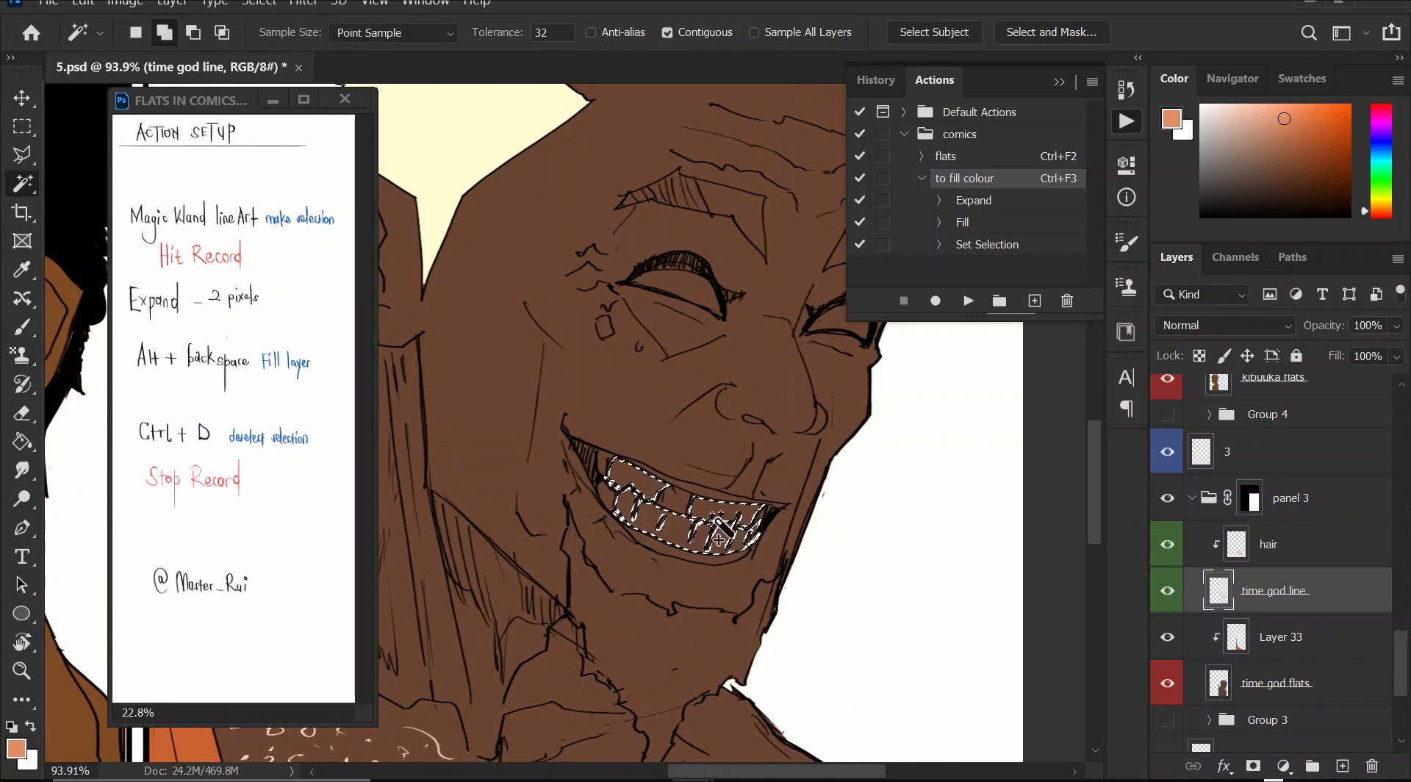
{"action": "left_click", "coordinate": [23, 157]}
{"action": "left_click", "coordinate": [597, 448]}
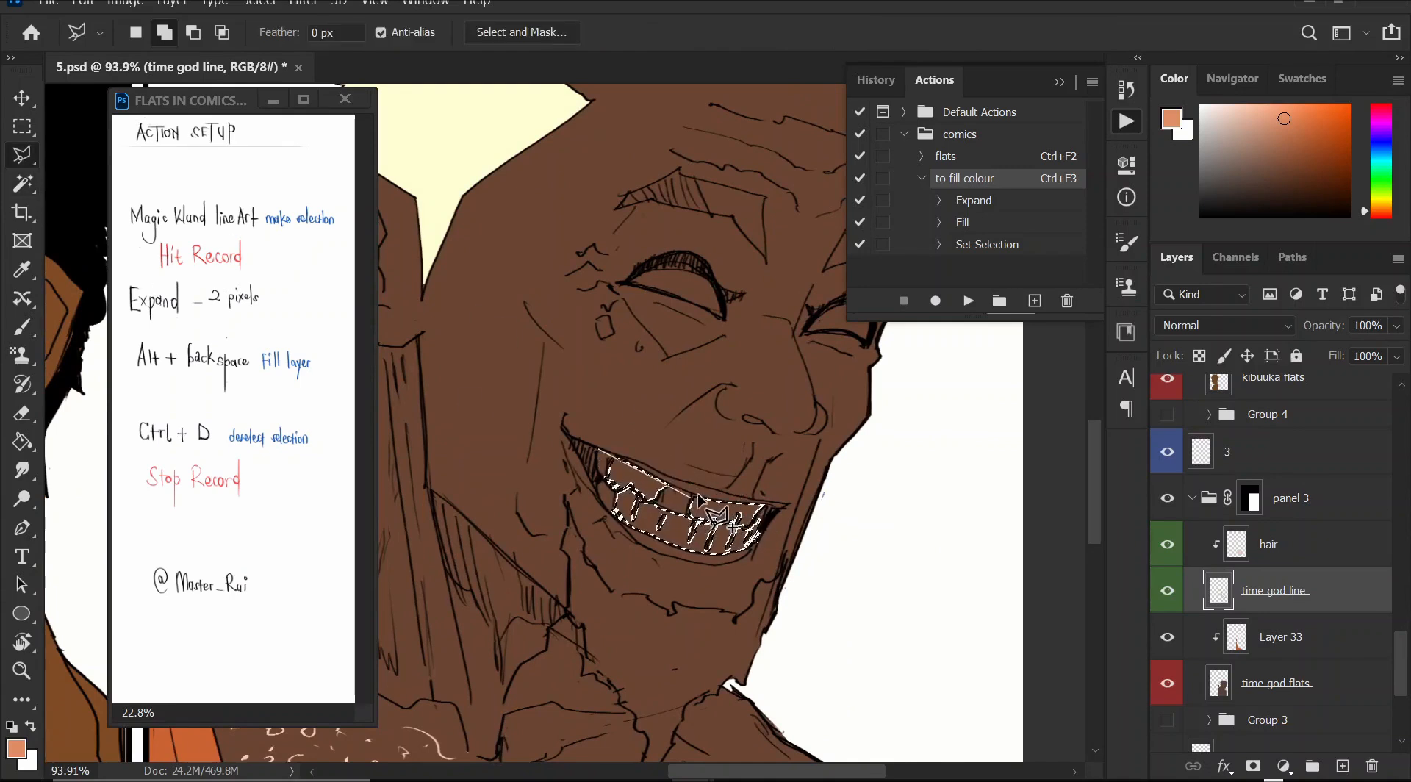
{"action": "left_click", "coordinate": [688, 542]}
{"action": "left_click", "coordinate": [631, 523]}
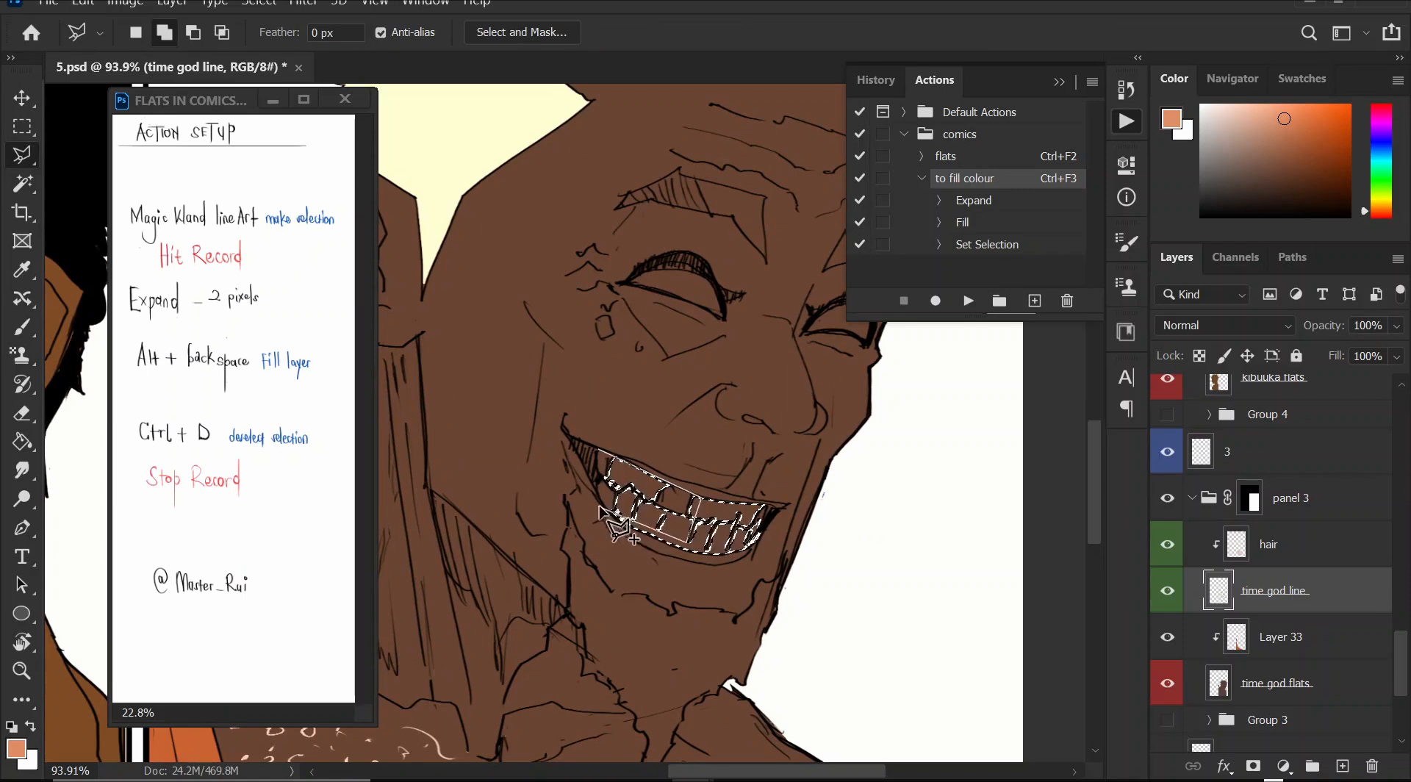
{"action": "left_click", "coordinate": [593, 488]}
{"action": "left_click", "coordinate": [619, 467]}
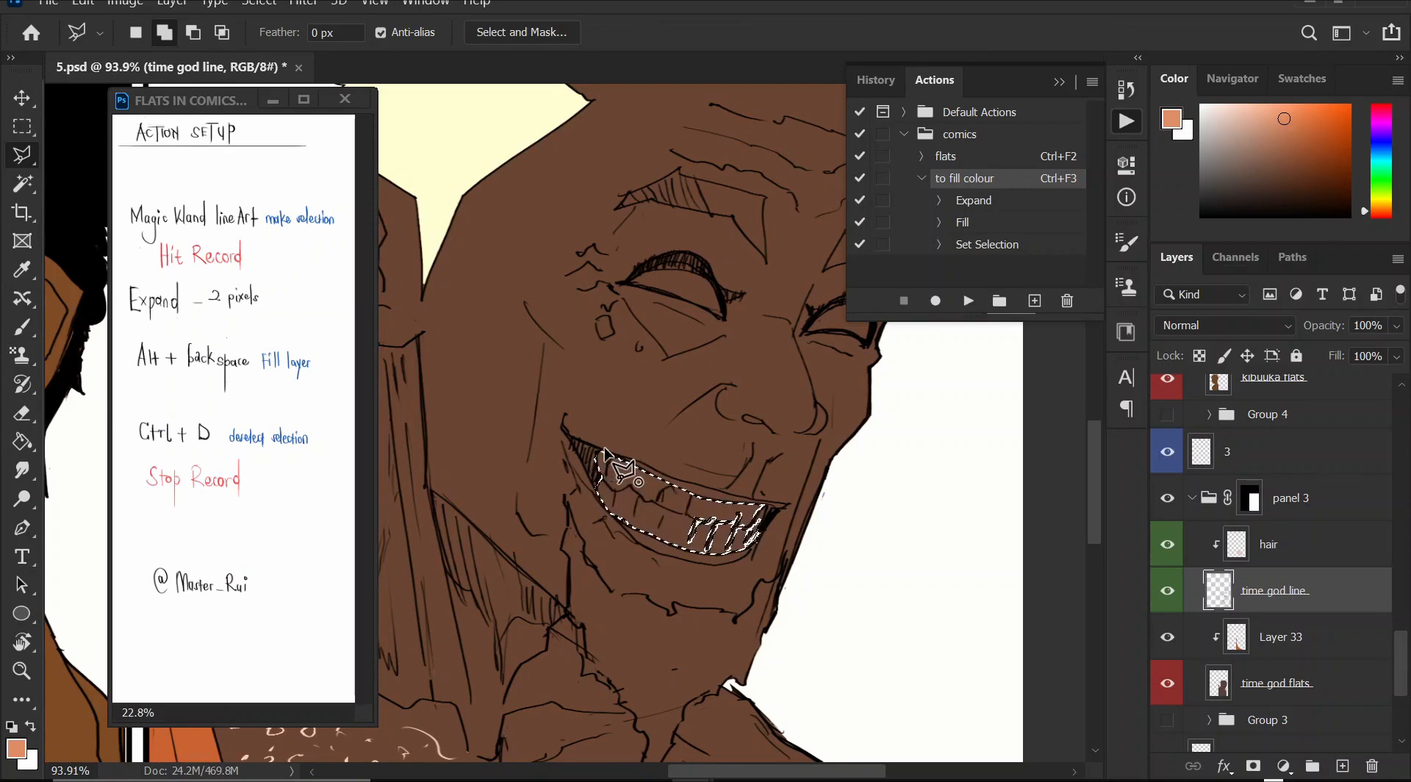
{"action": "left_click", "coordinate": [603, 450], "text": "shift"}
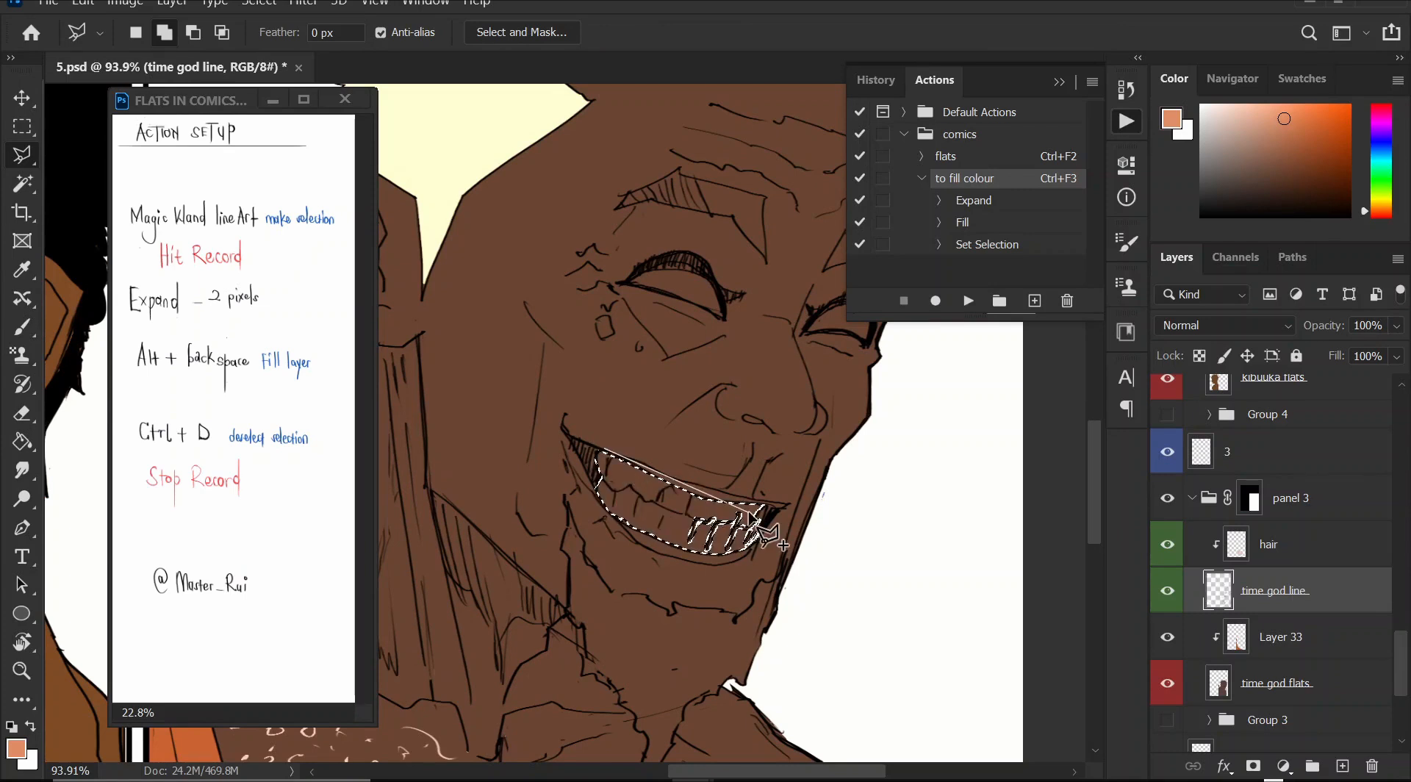
{"action": "key", "text": "Escape"}
{"action": "scroll", "coordinate": [797, 537], "scroll_direction": "down", "scroll_amount": 2}
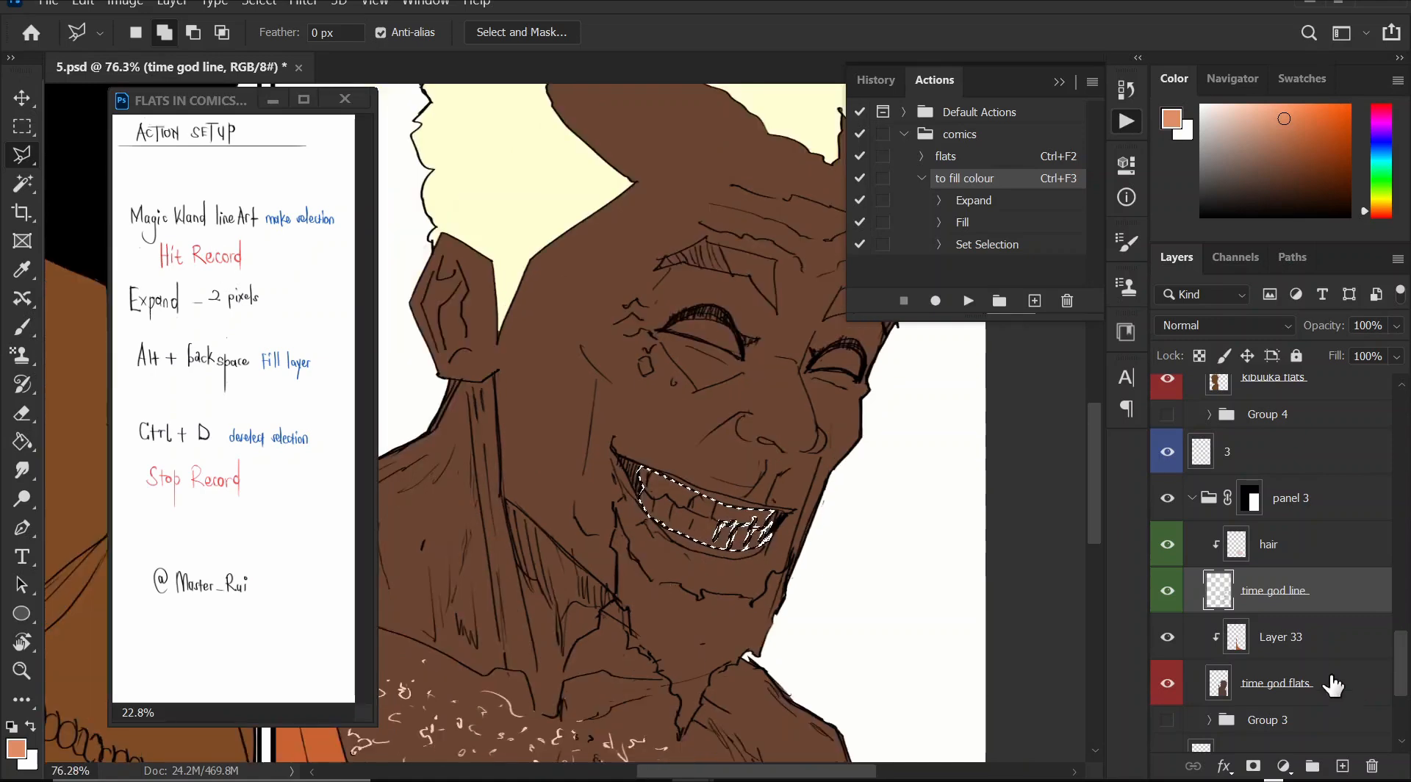
- Make Layer 33 active and sample the pale peach from the small robed figure's teeth as the foreground colour
{"action": "left_click", "coordinate": [1282, 636]}
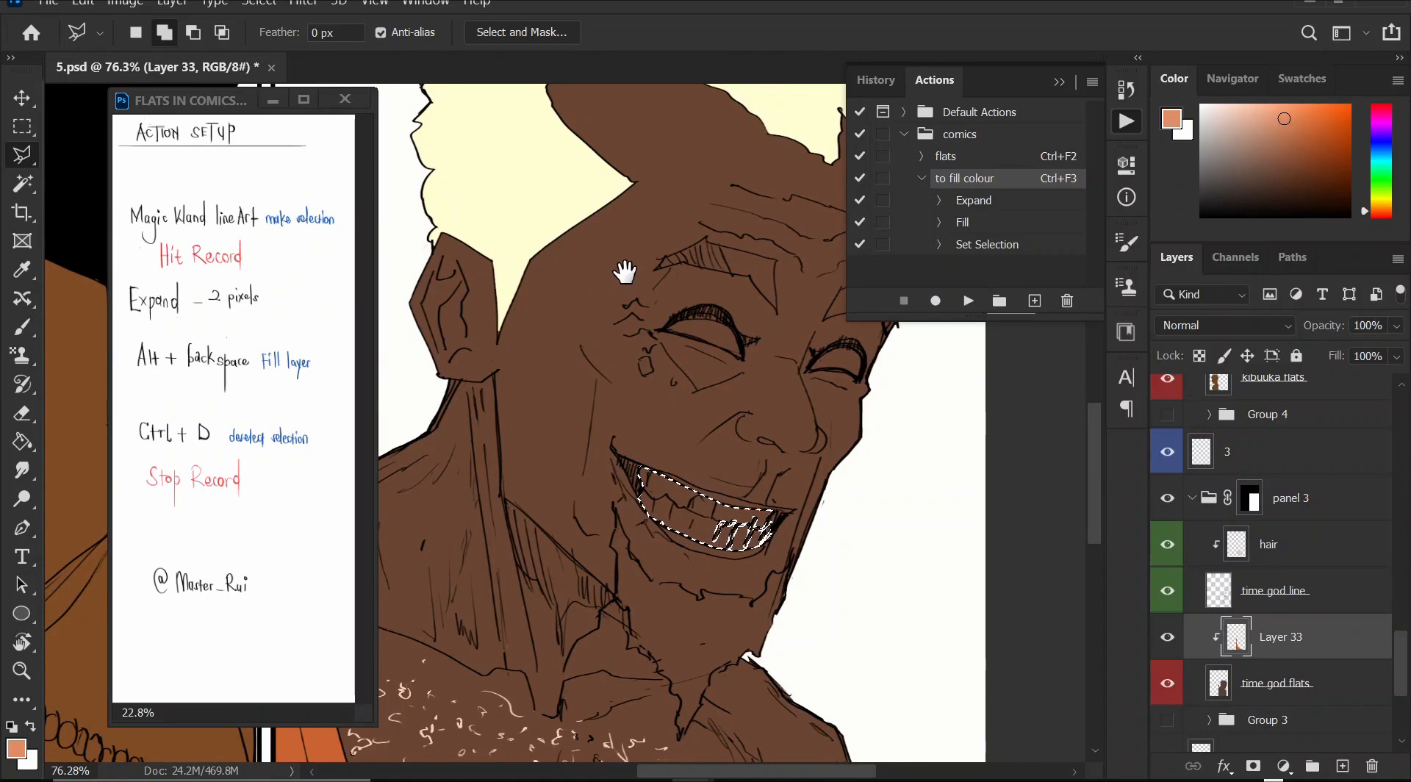
{"action": "left_click_drag", "start_coordinate": [624, 272], "coordinate": [630, 365]}
{"action": "scroll", "coordinate": [630, 365], "scroll_direction": "down", "scroll_amount": 3}
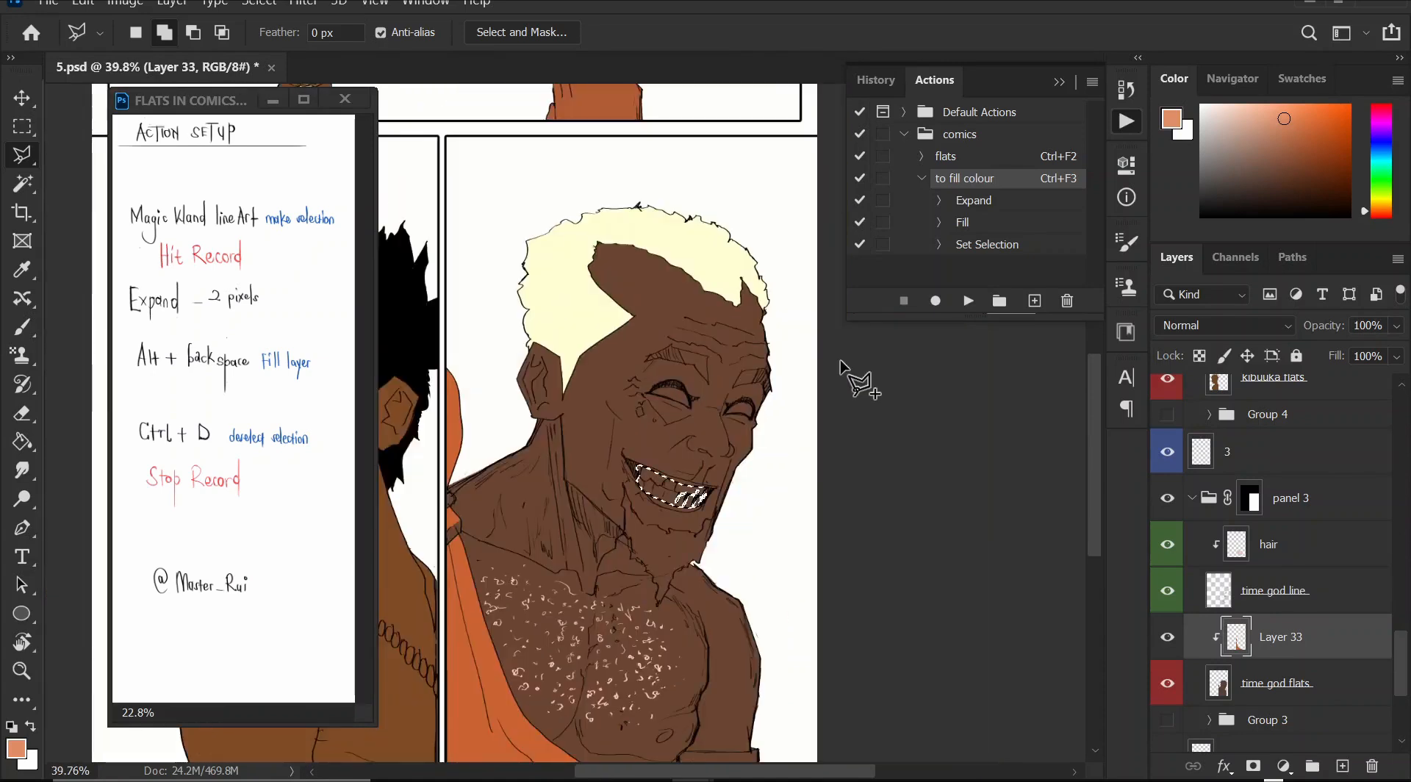
{"action": "key", "text": "ctrl+d"}
{"action": "scroll", "coordinate": [576, 179], "scroll_direction": "up", "scroll_amount": 3}
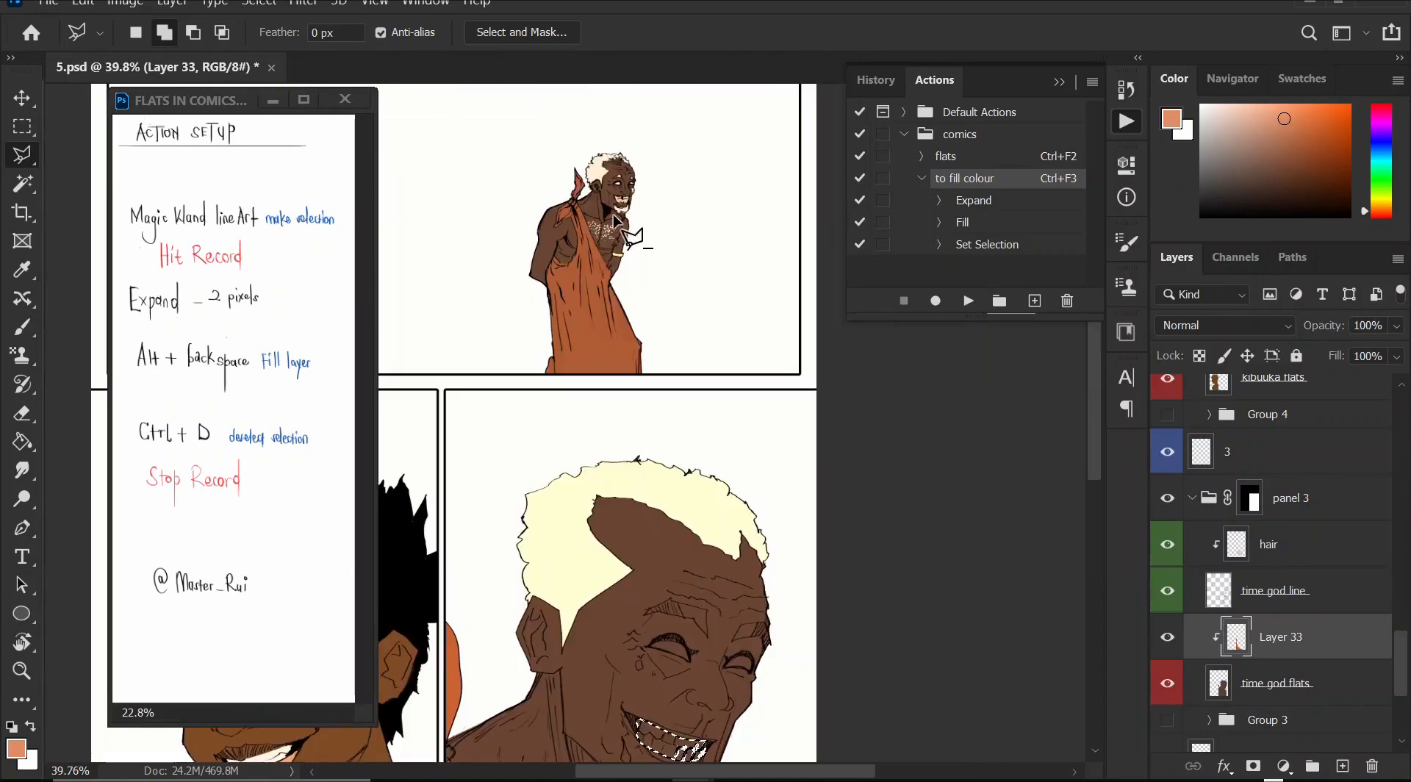
{"action": "key", "text": "g"}
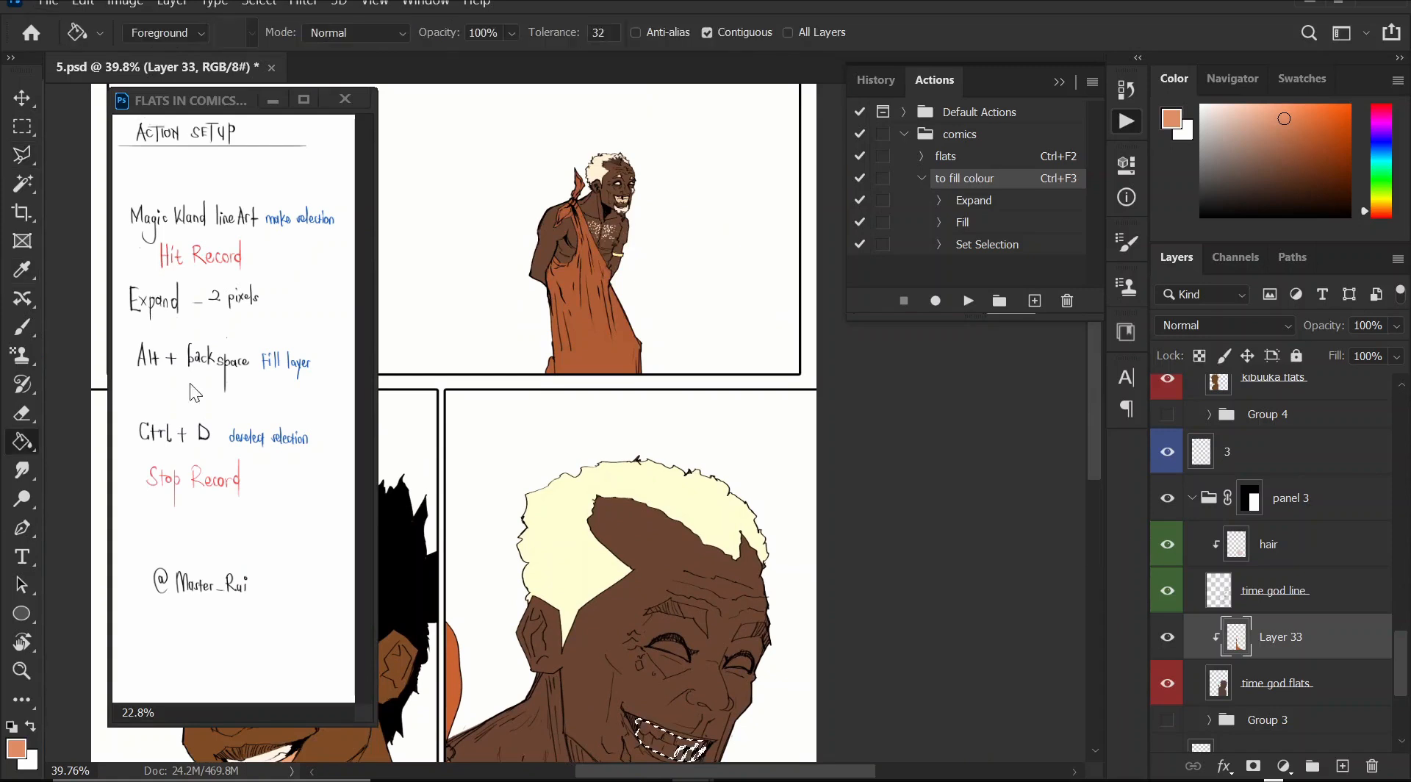
{"action": "left_click", "coordinate": [619, 201], "text": "alt"}
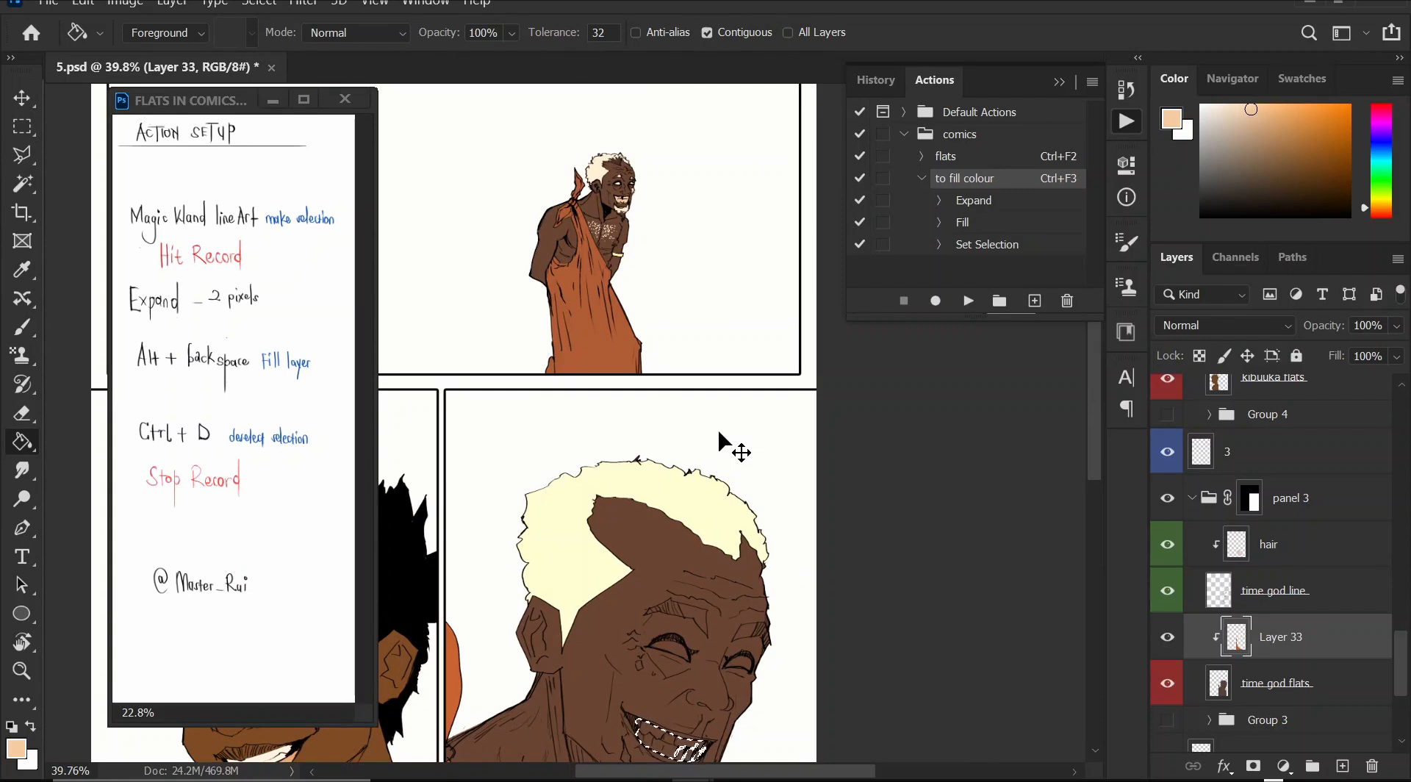
- Fill the smiling man's selected teeth with the sampled pale peach using the recorded to fill colour action
{"action": "key", "text": "ctrl+F3"}
{"action": "scroll", "coordinate": [735, 470], "scroll_direction": "down", "scroll_amount": 5}
{"action": "scroll", "coordinate": [738, 463], "scroll_direction": "left", "scroll_amount": 1}
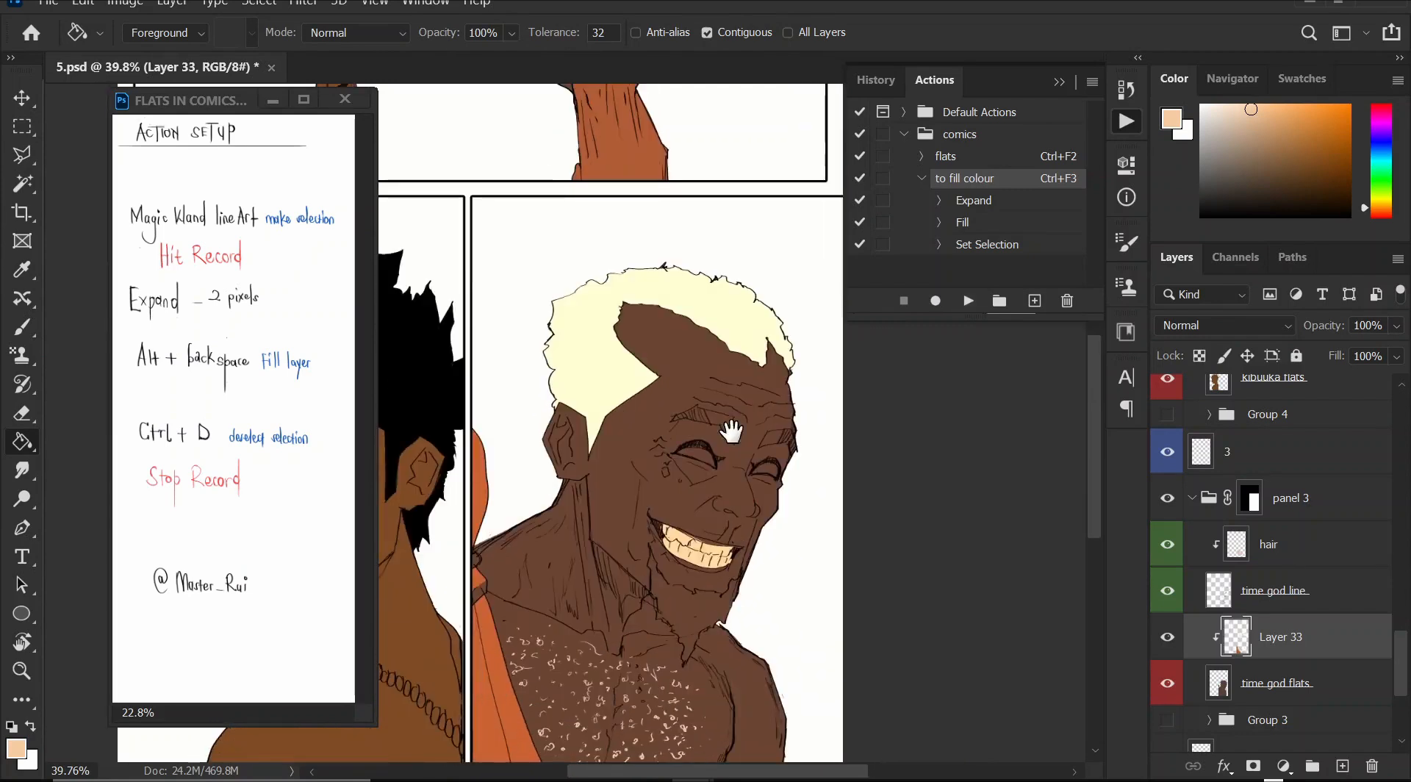
{"action": "left_click_drag", "start_coordinate": [738, 461], "coordinate": [766, 449]}
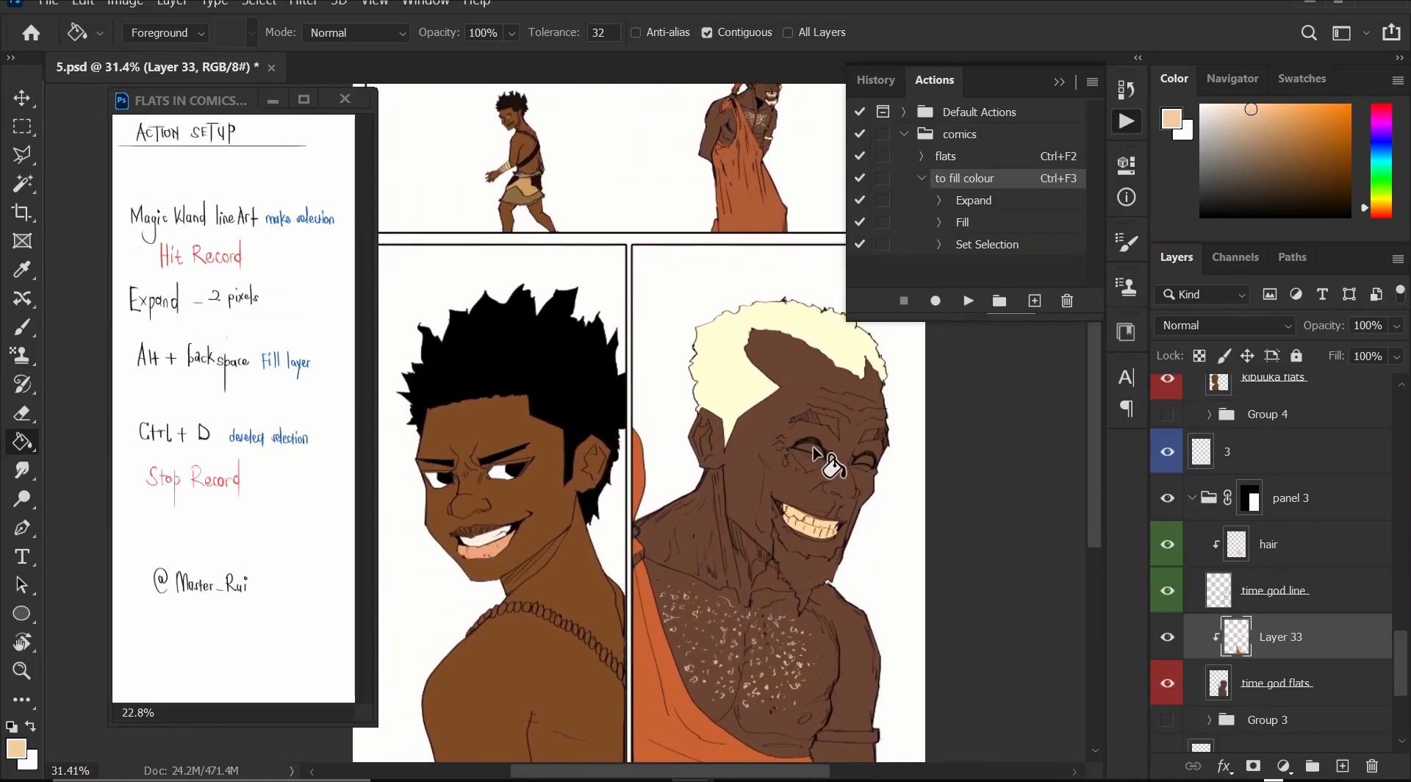
{"action": "left_click", "coordinate": [775, 417]}
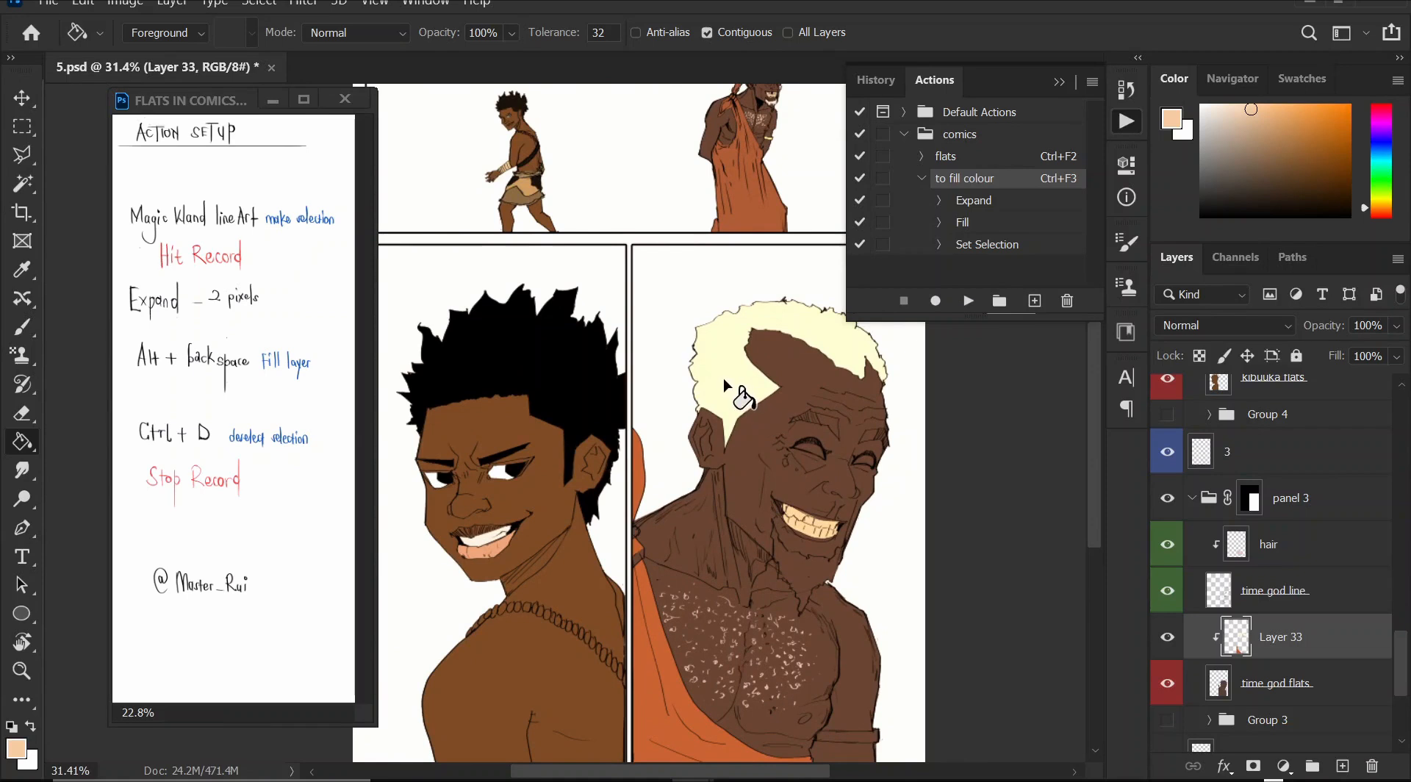